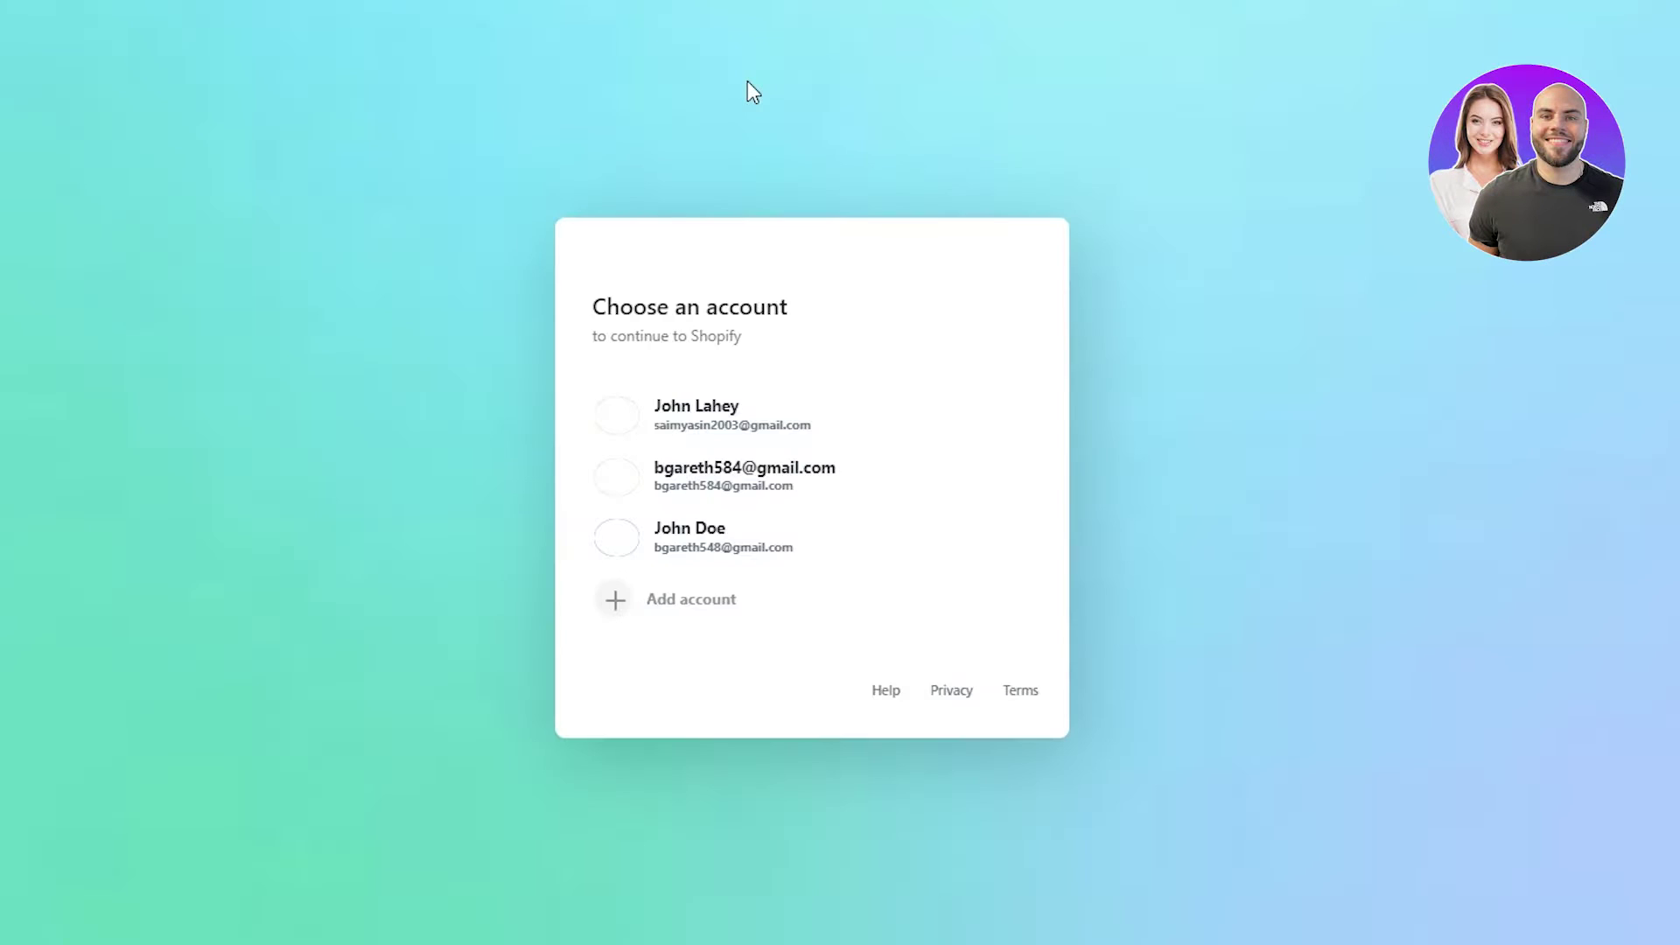
- Choose the Shopify account and open the media-77c9 store from its Stores list
{"action": "left_click", "coordinate": [675, 435]}
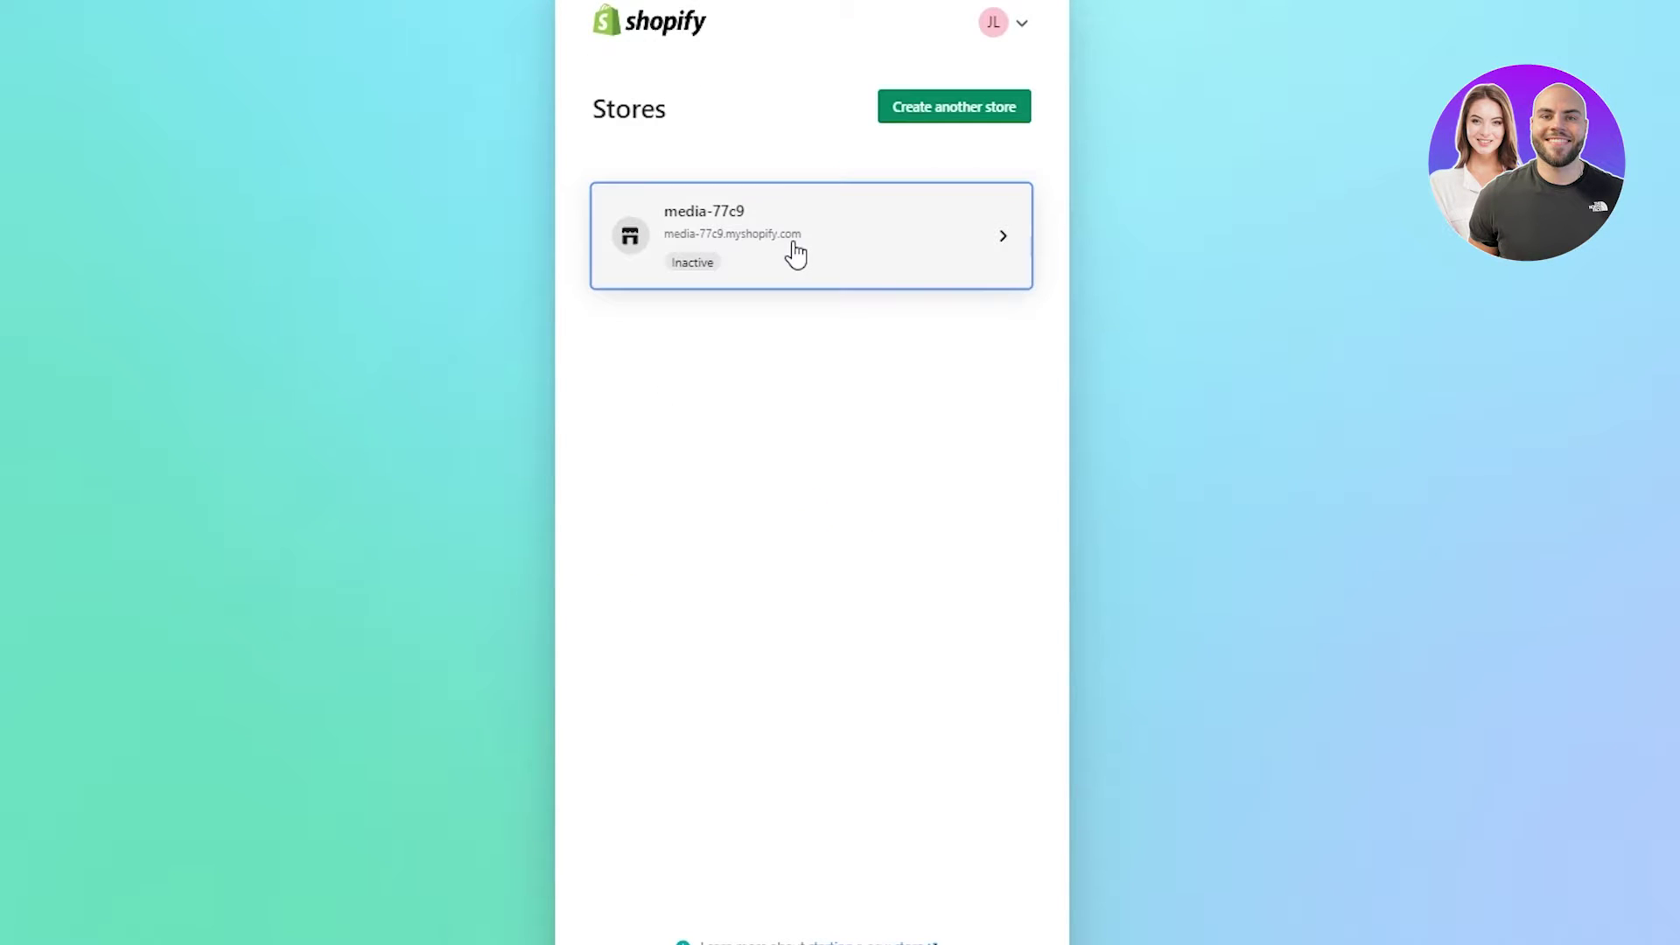
{"action": "left_click", "coordinate": [677, 242]}
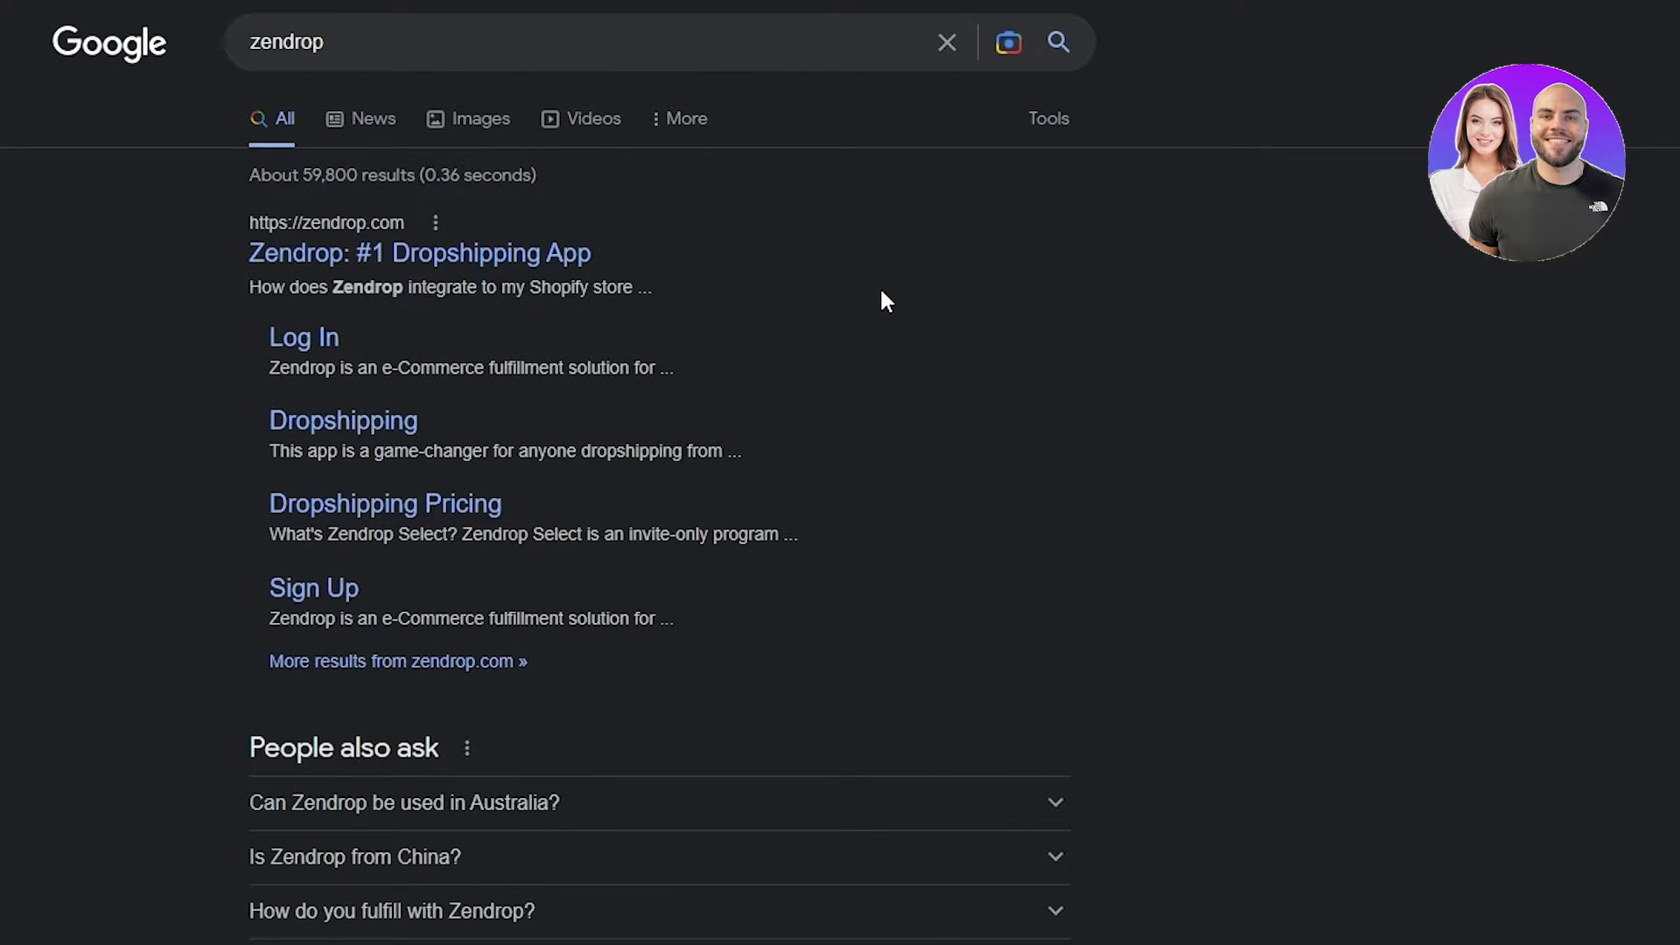
- Open the 'Zendrop: #1 Dropshipping App' result from the Google search results
{"action": "left_click", "coordinate": [527, 270]}
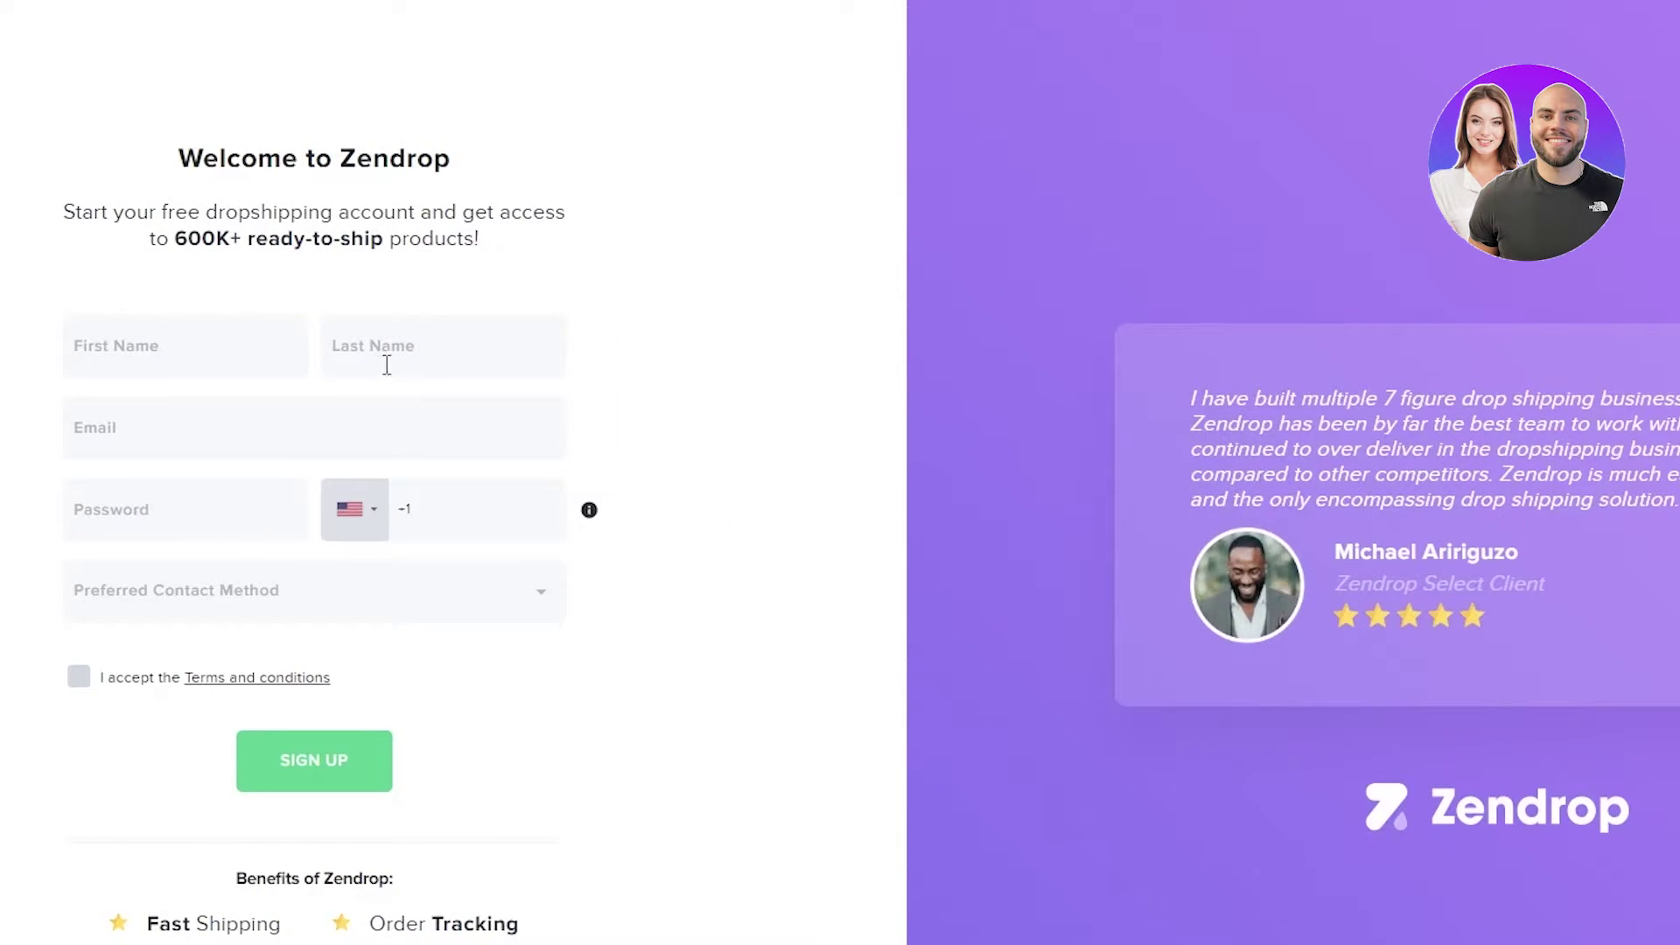
- Autofill the name and e-mail from saved details and enter the account password
{"action": "left_click", "coordinate": [240, 359]}
{"action": "key", "text": "Down"}
{"action": "key", "text": "Return"}
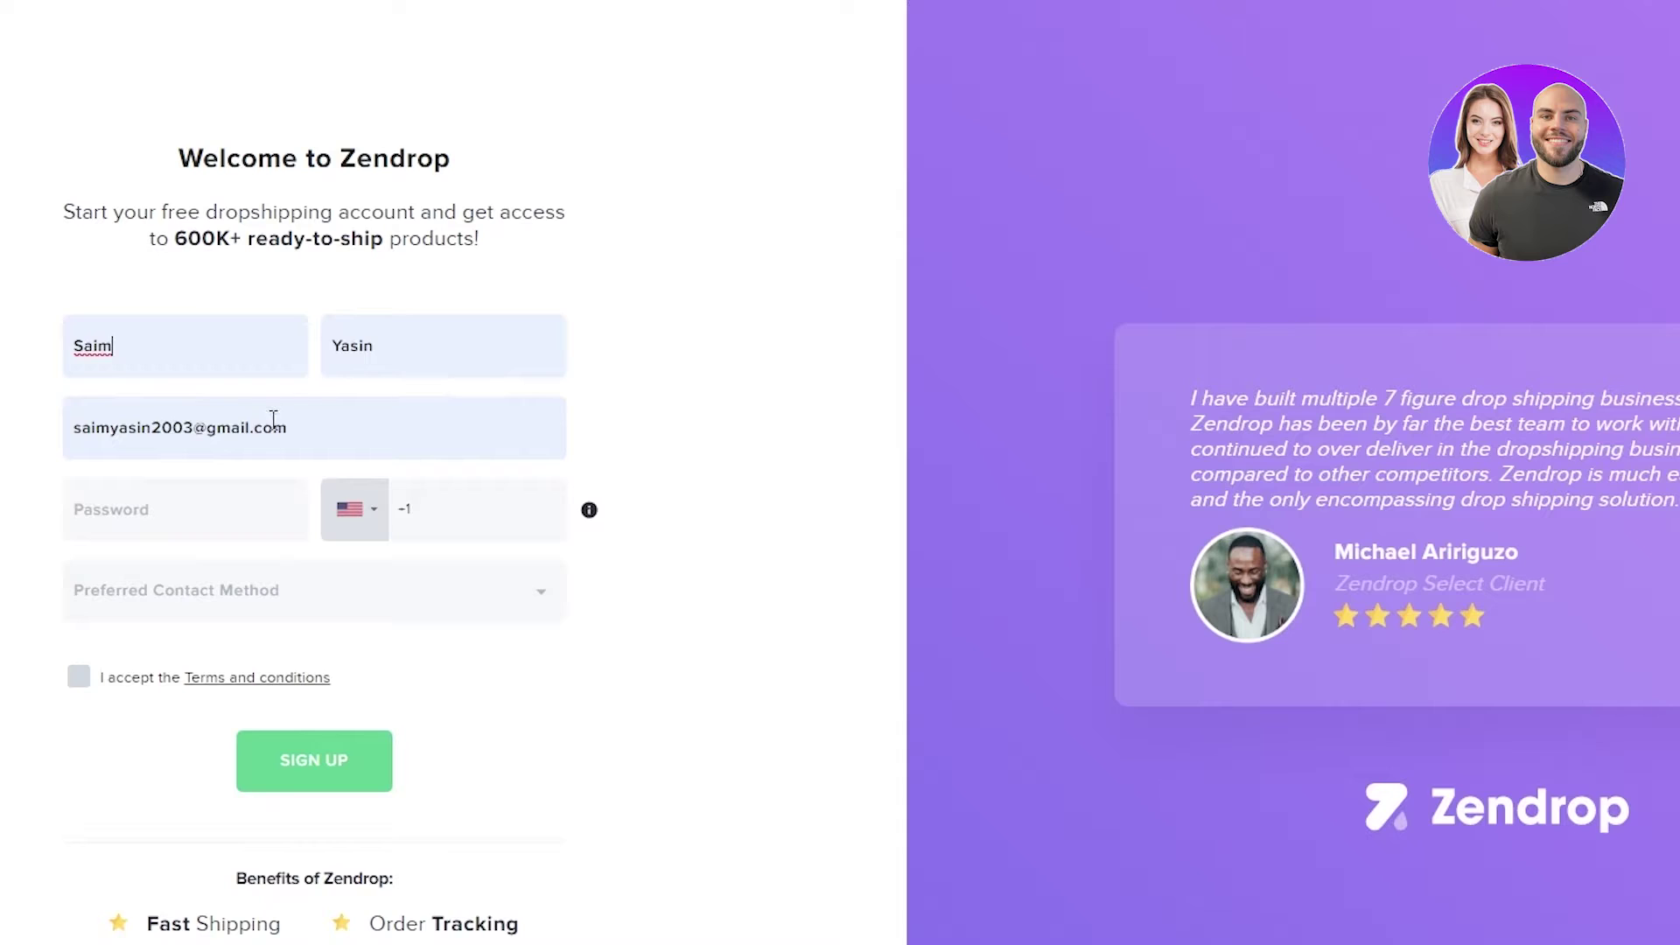
{"action": "left_click", "coordinate": [215, 494]}
- Set the phone country code to Pakistan (+92) and enter the phone number
{"action": "left_click", "coordinate": [359, 516]}
{"action": "left_click", "coordinate": [505, 606]}
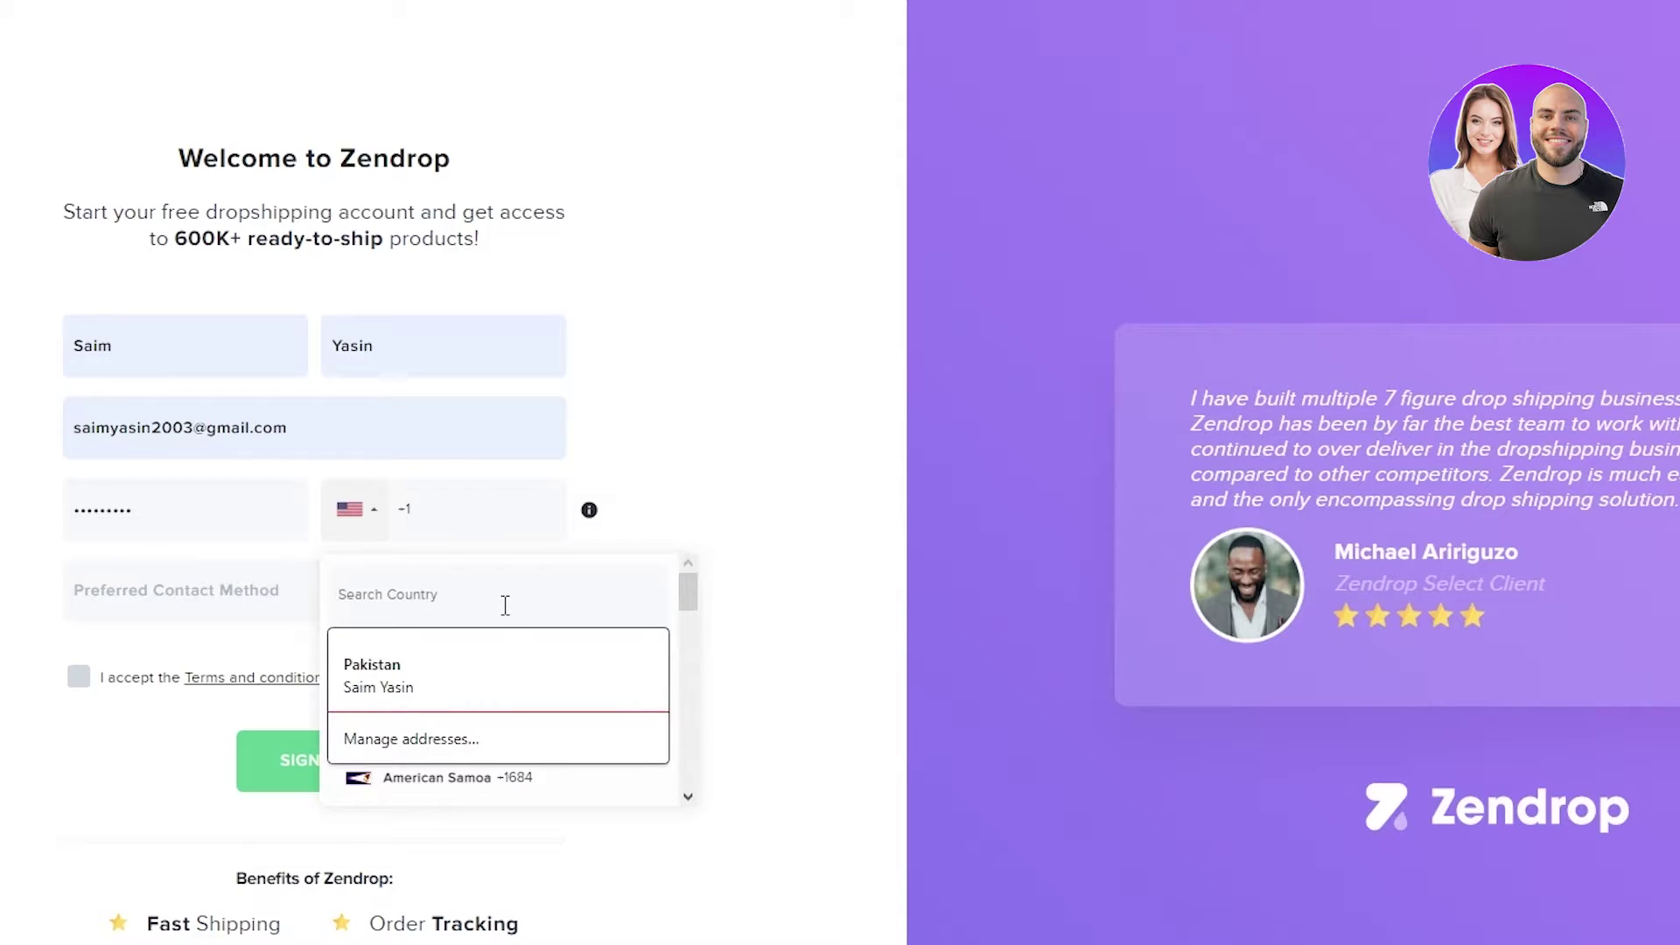
{"action": "type", "text": "pak"}
{"action": "left_click", "coordinate": [454, 674]}
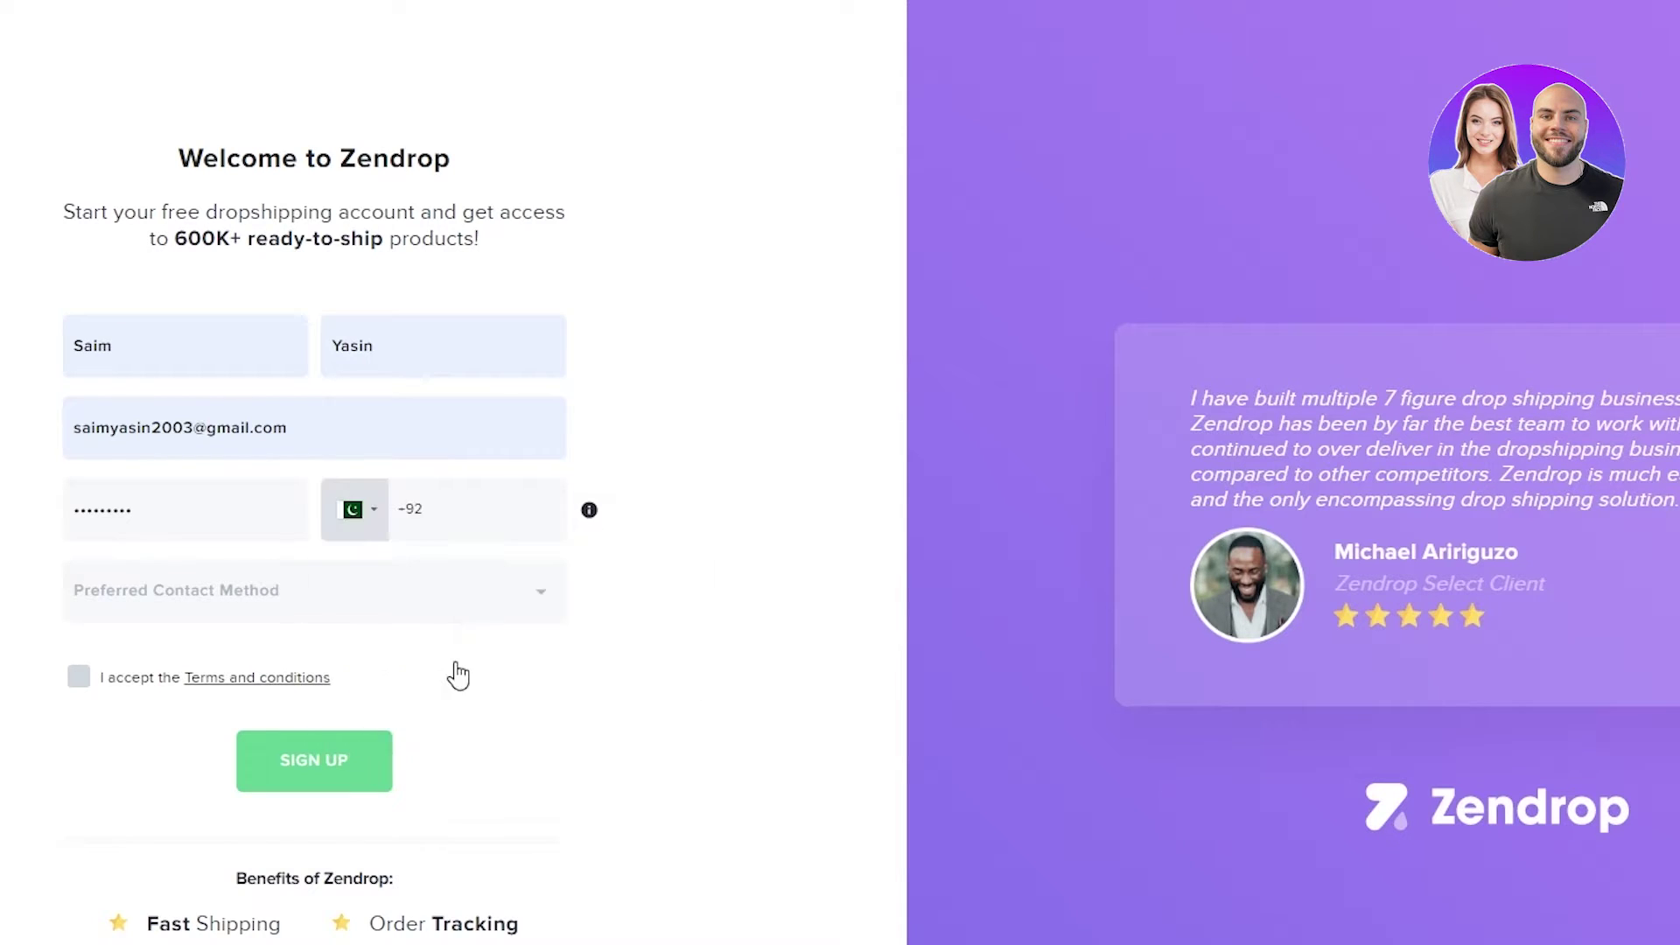
{"action": "left_click", "coordinate": [232, 614]}
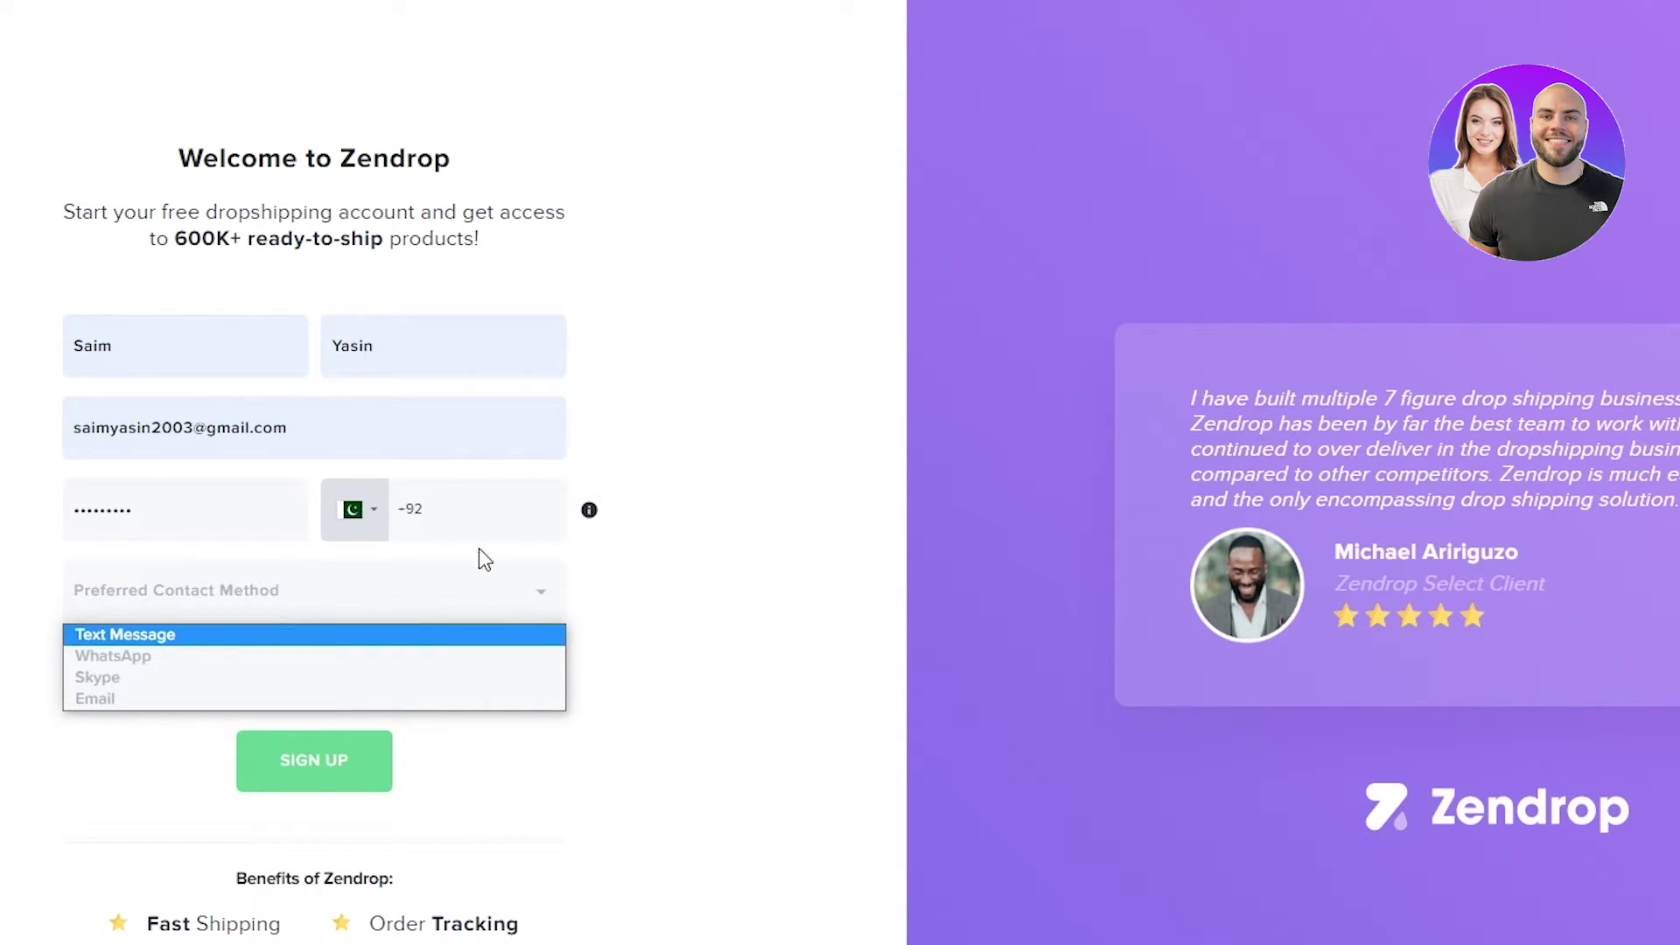
{"action": "left_click", "coordinate": [490, 501]}
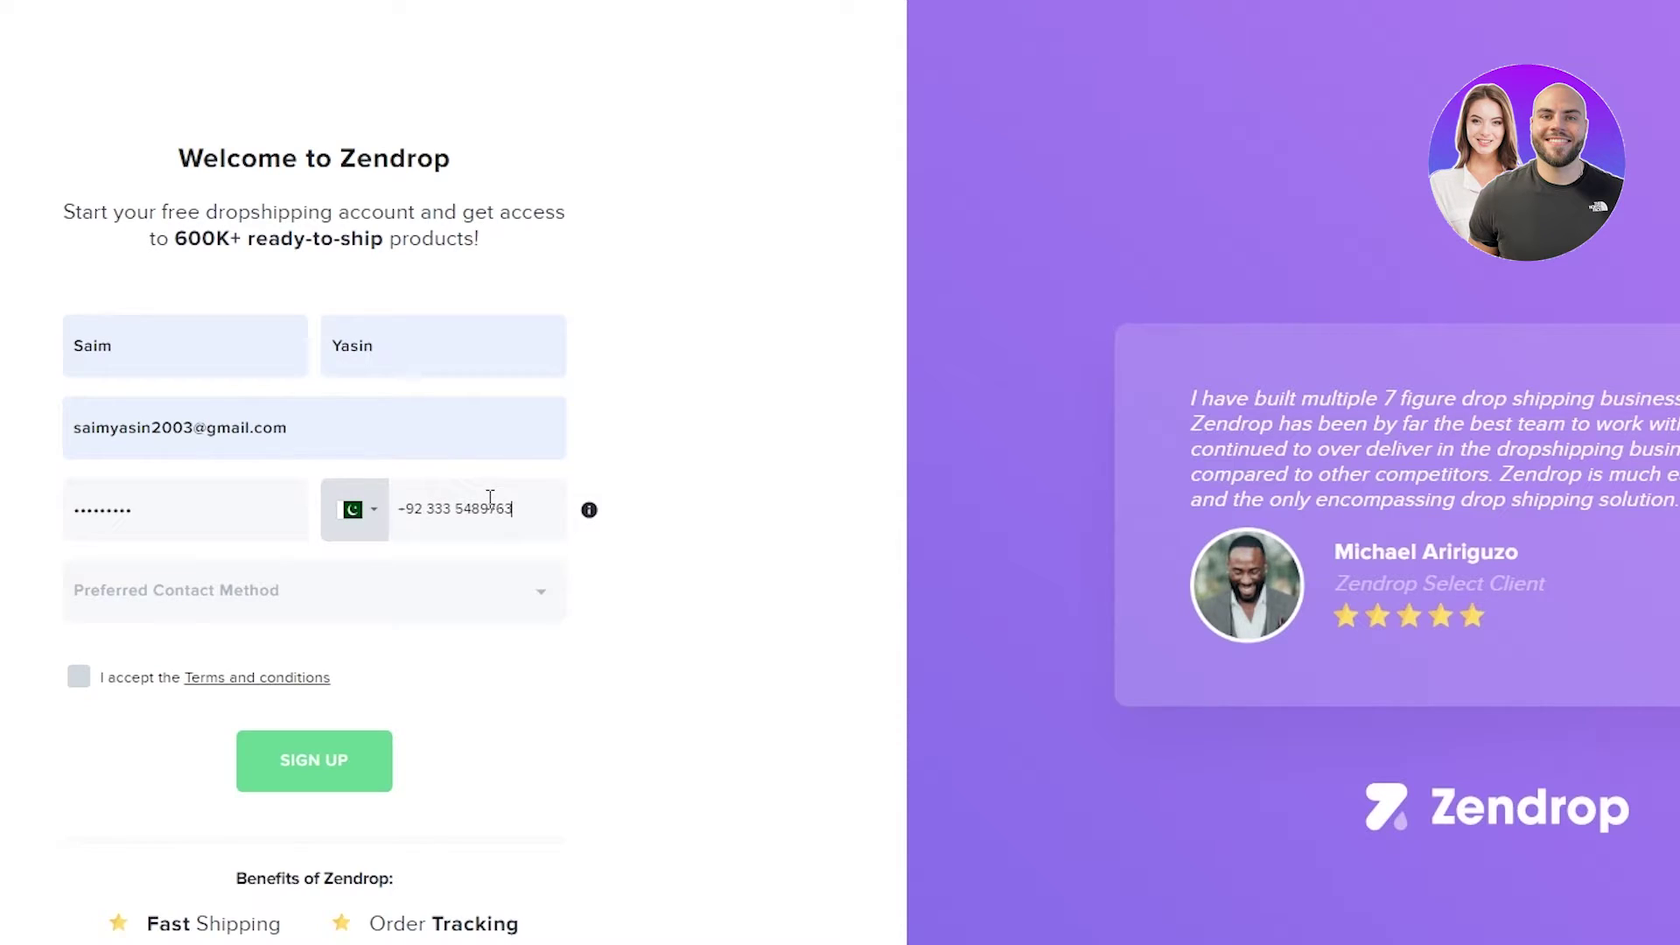
- Choose Email as the preferred contact method, accept the terms and submit the sign-up
{"action": "left_click", "coordinate": [288, 574]}
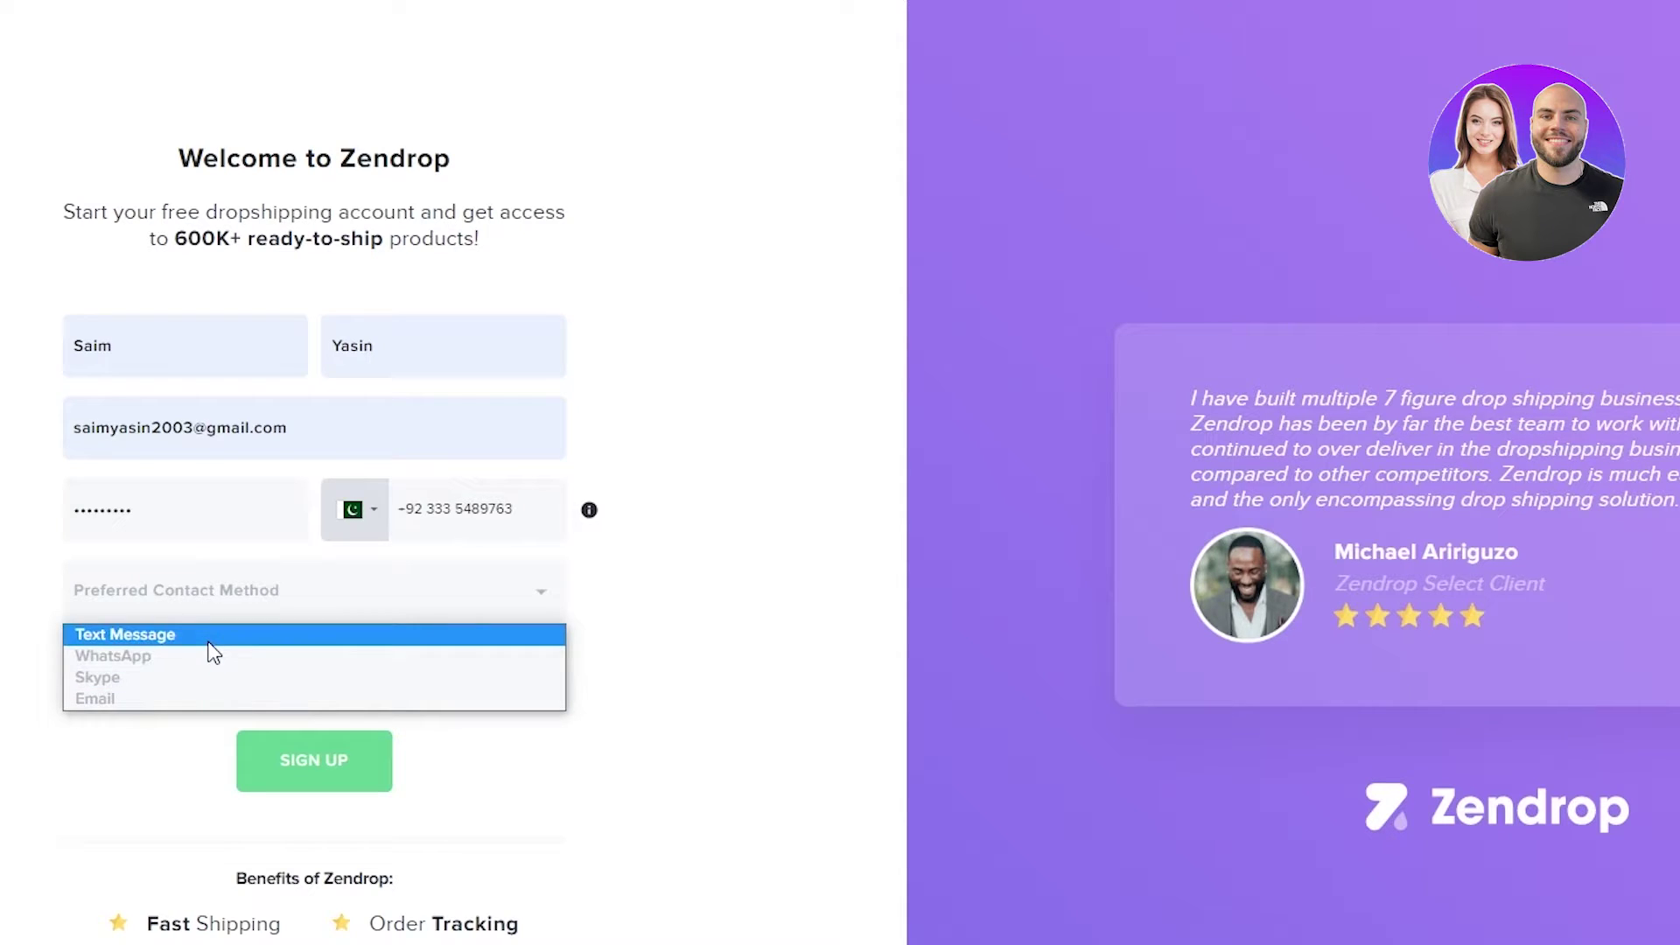
{"action": "left_click", "coordinate": [96, 700]}
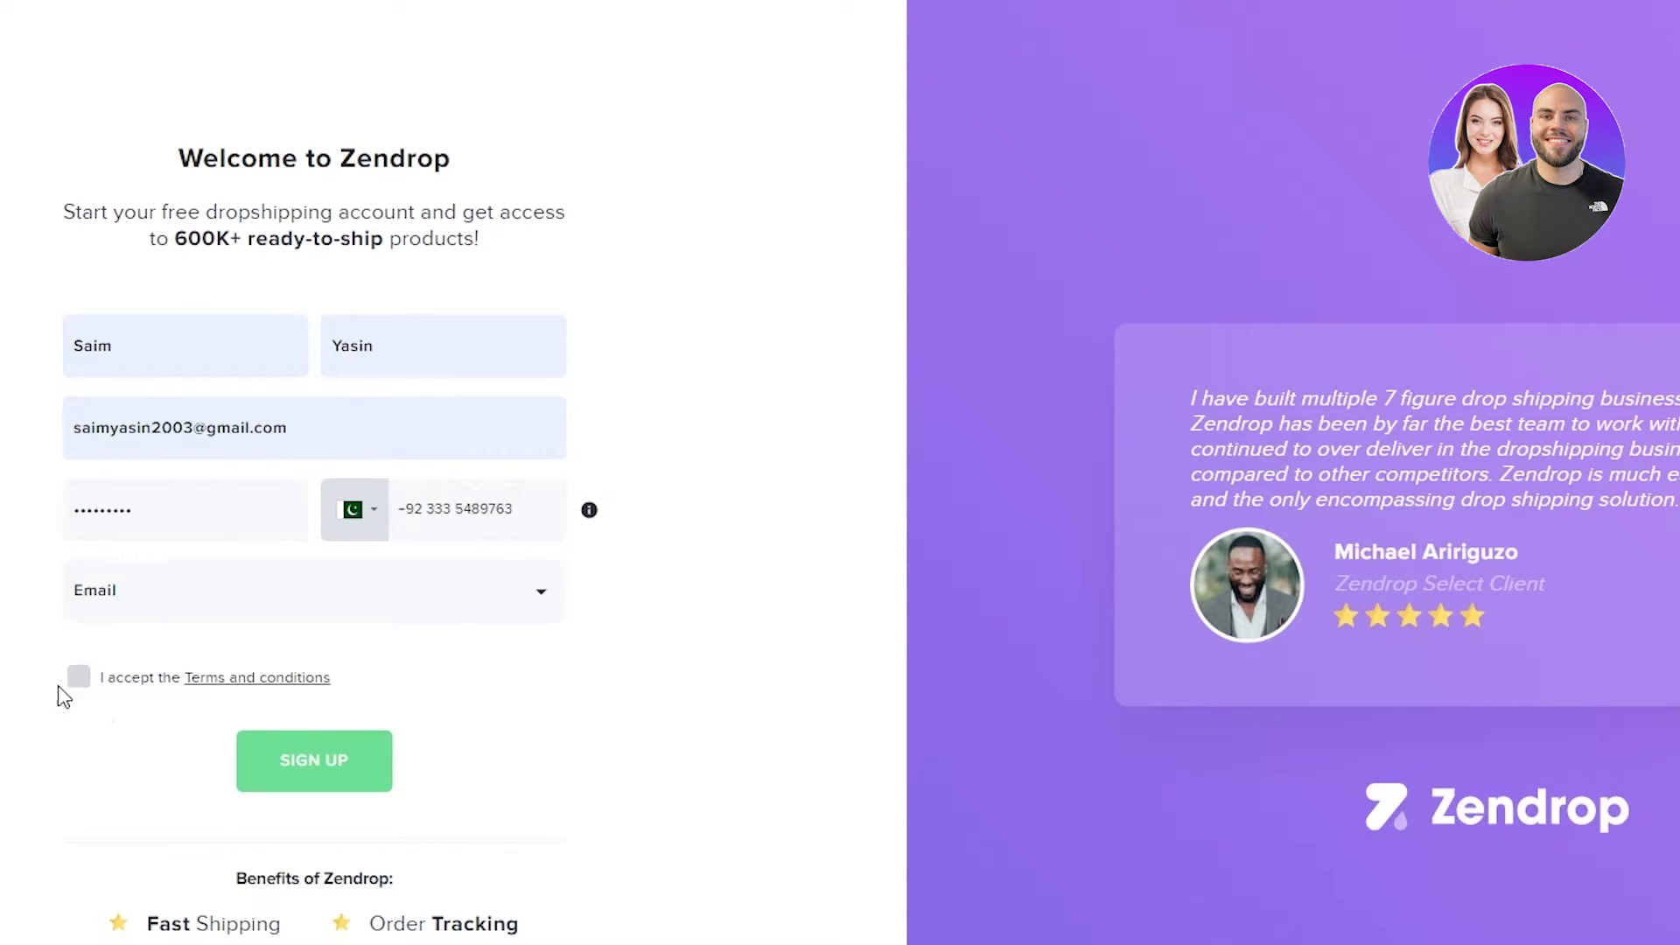
{"action": "left_click", "coordinate": [83, 678]}
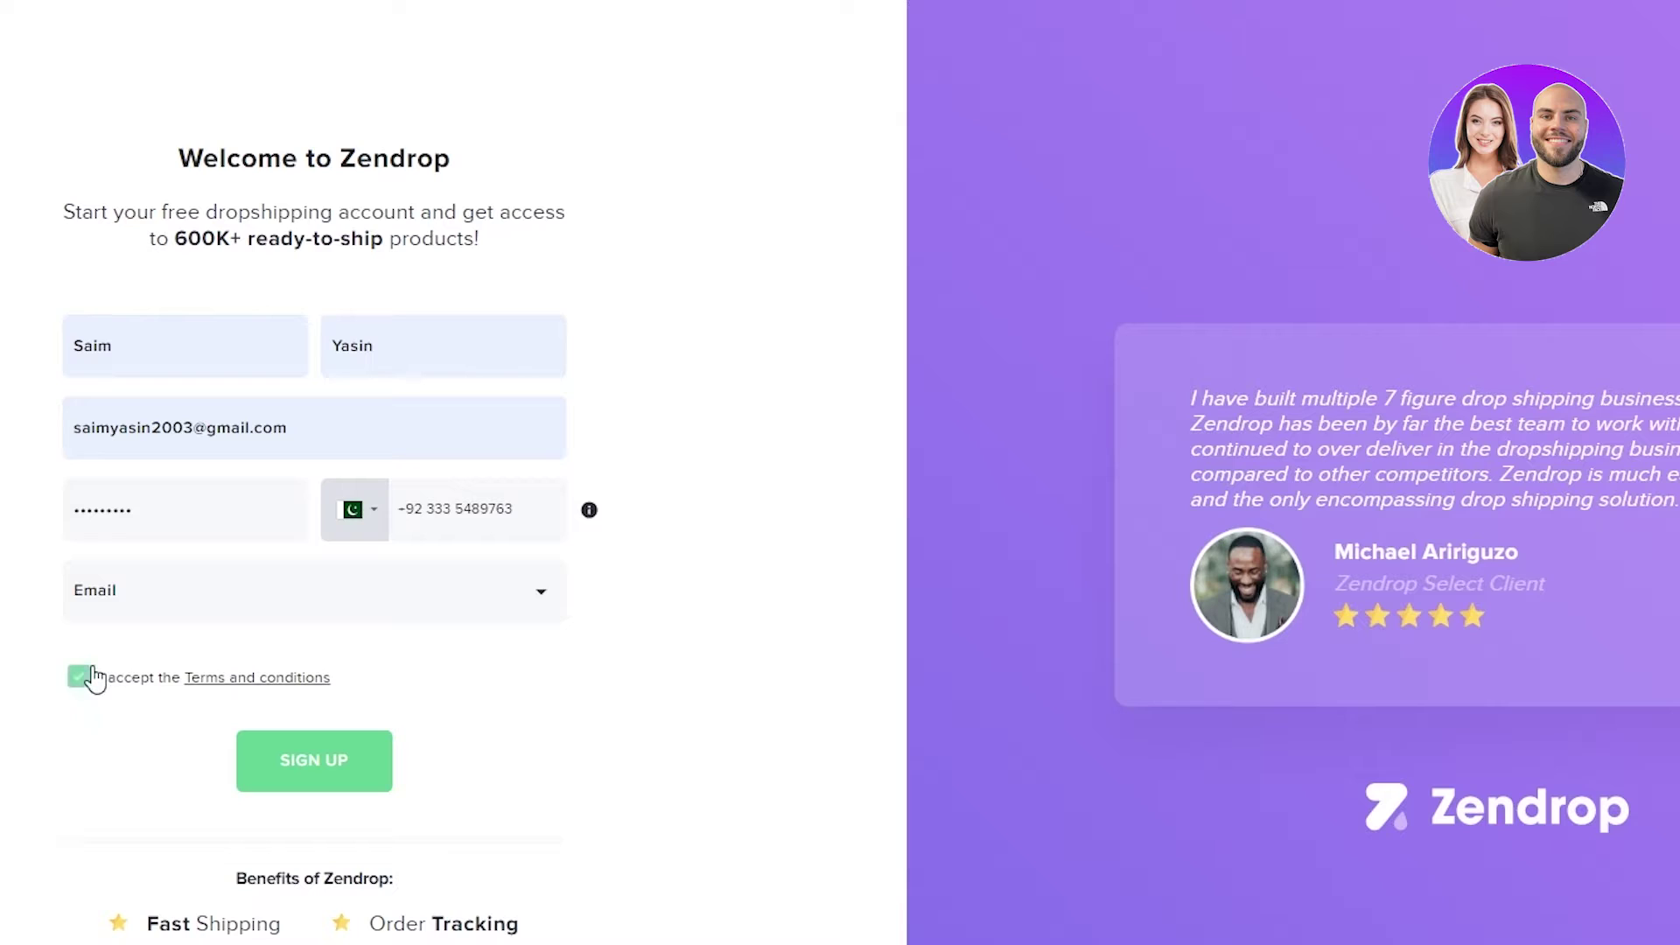
{"action": "left_click", "coordinate": [315, 775]}
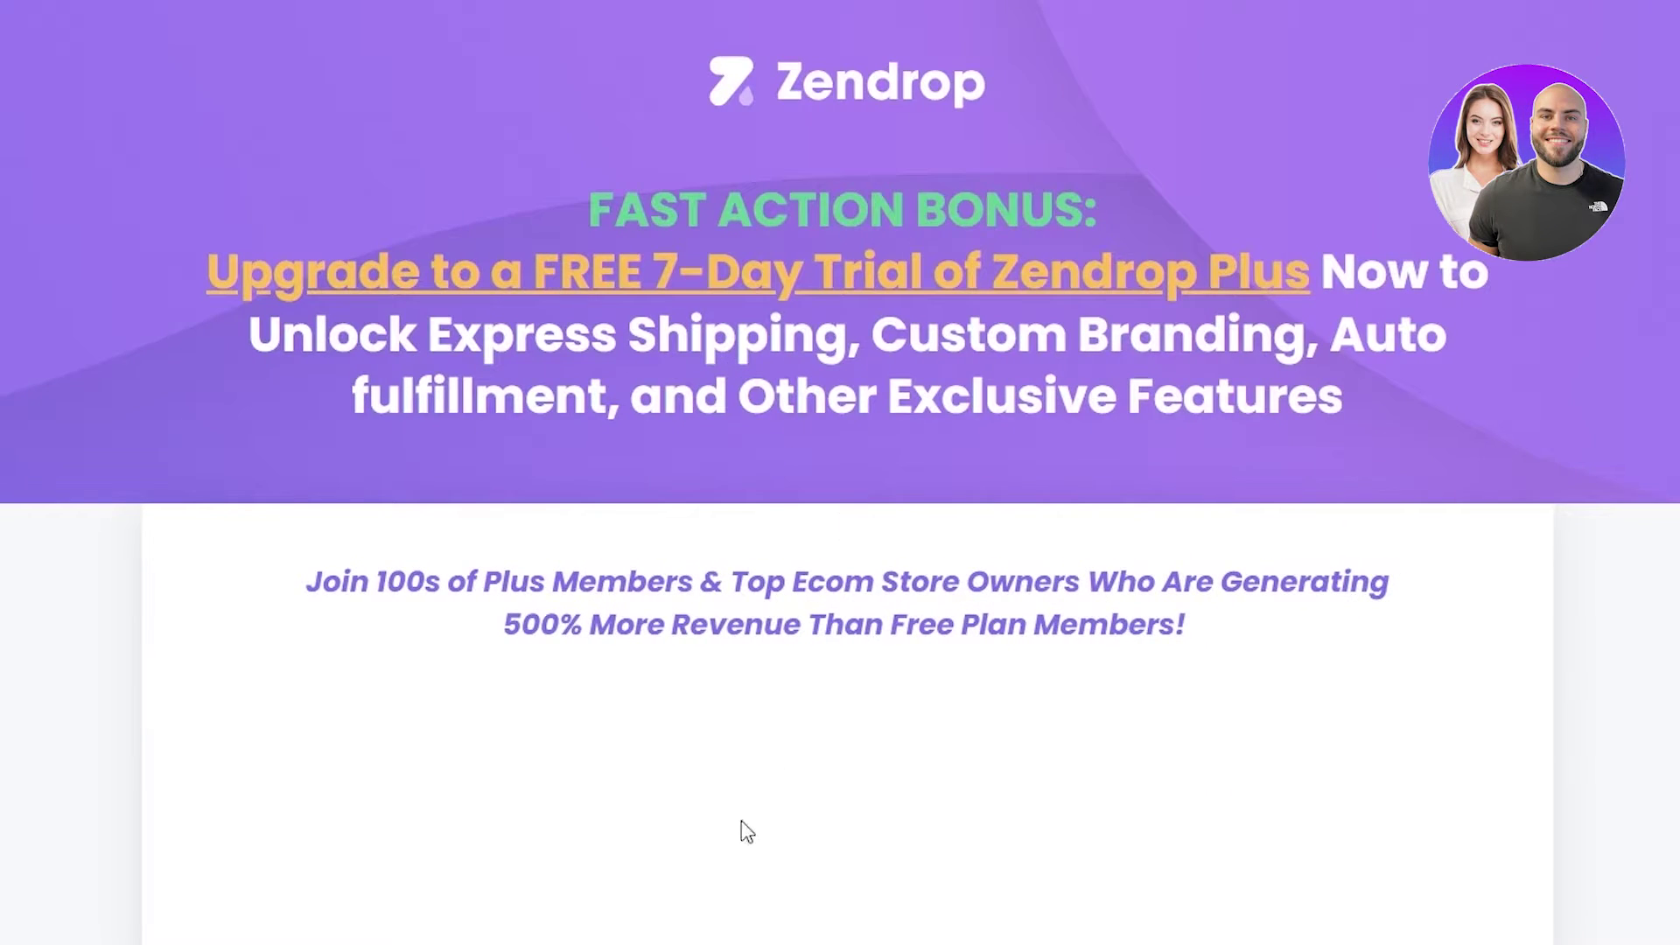
- Scroll down the Plus upsell page and choose 'No thanks, I'm not interested'
{"action": "scroll", "coordinate": [739, 831], "scroll_direction": "down", "scroll_amount": 10}
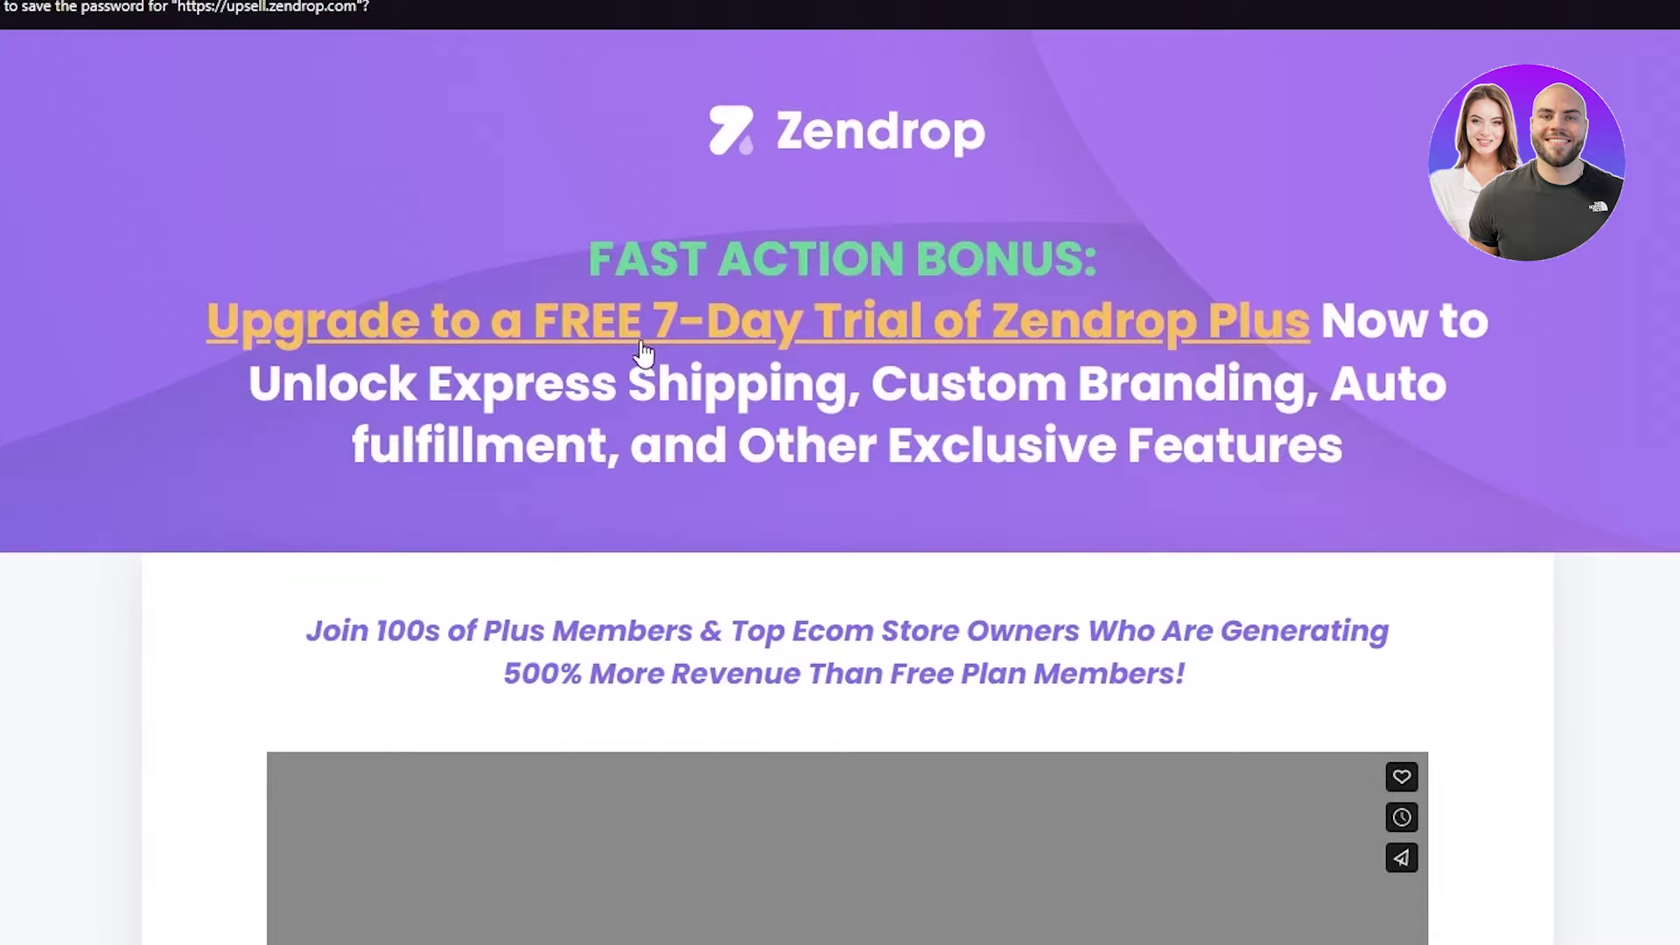
{"action": "scroll", "coordinate": [643, 353], "scroll_direction": "down", "scroll_amount": 6}
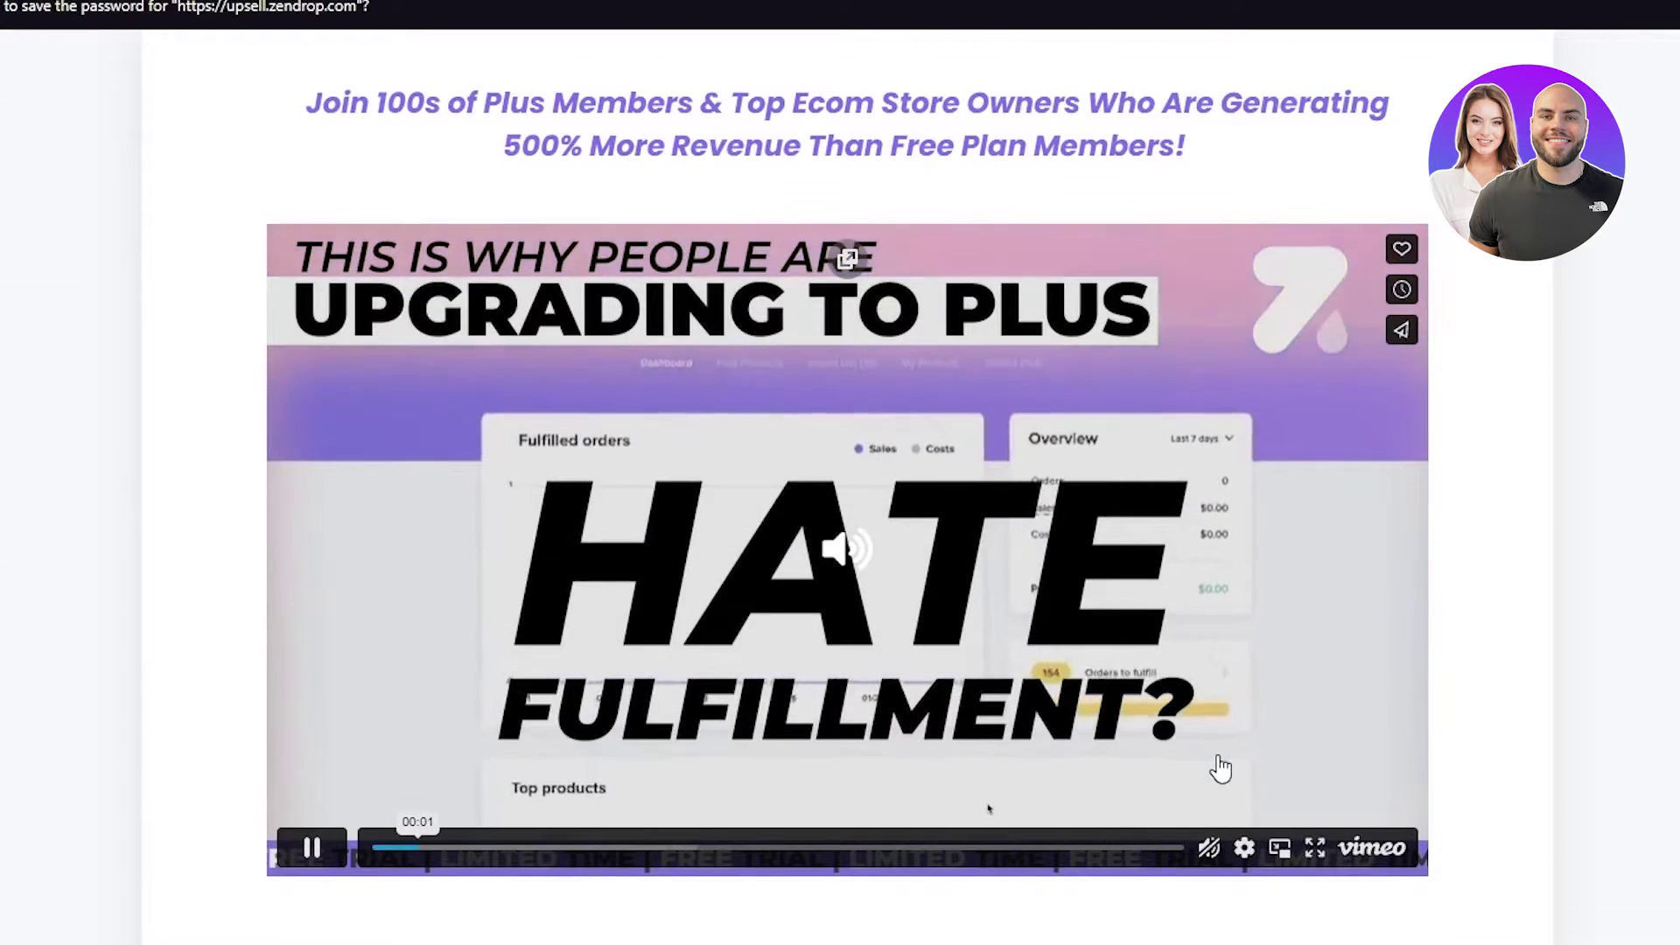
{"action": "scroll", "coordinate": [1088, 791], "scroll_direction": "down", "scroll_amount": 9}
{"action": "scroll", "coordinate": [874, 680], "scroll_direction": "down", "scroll_amount": 8}
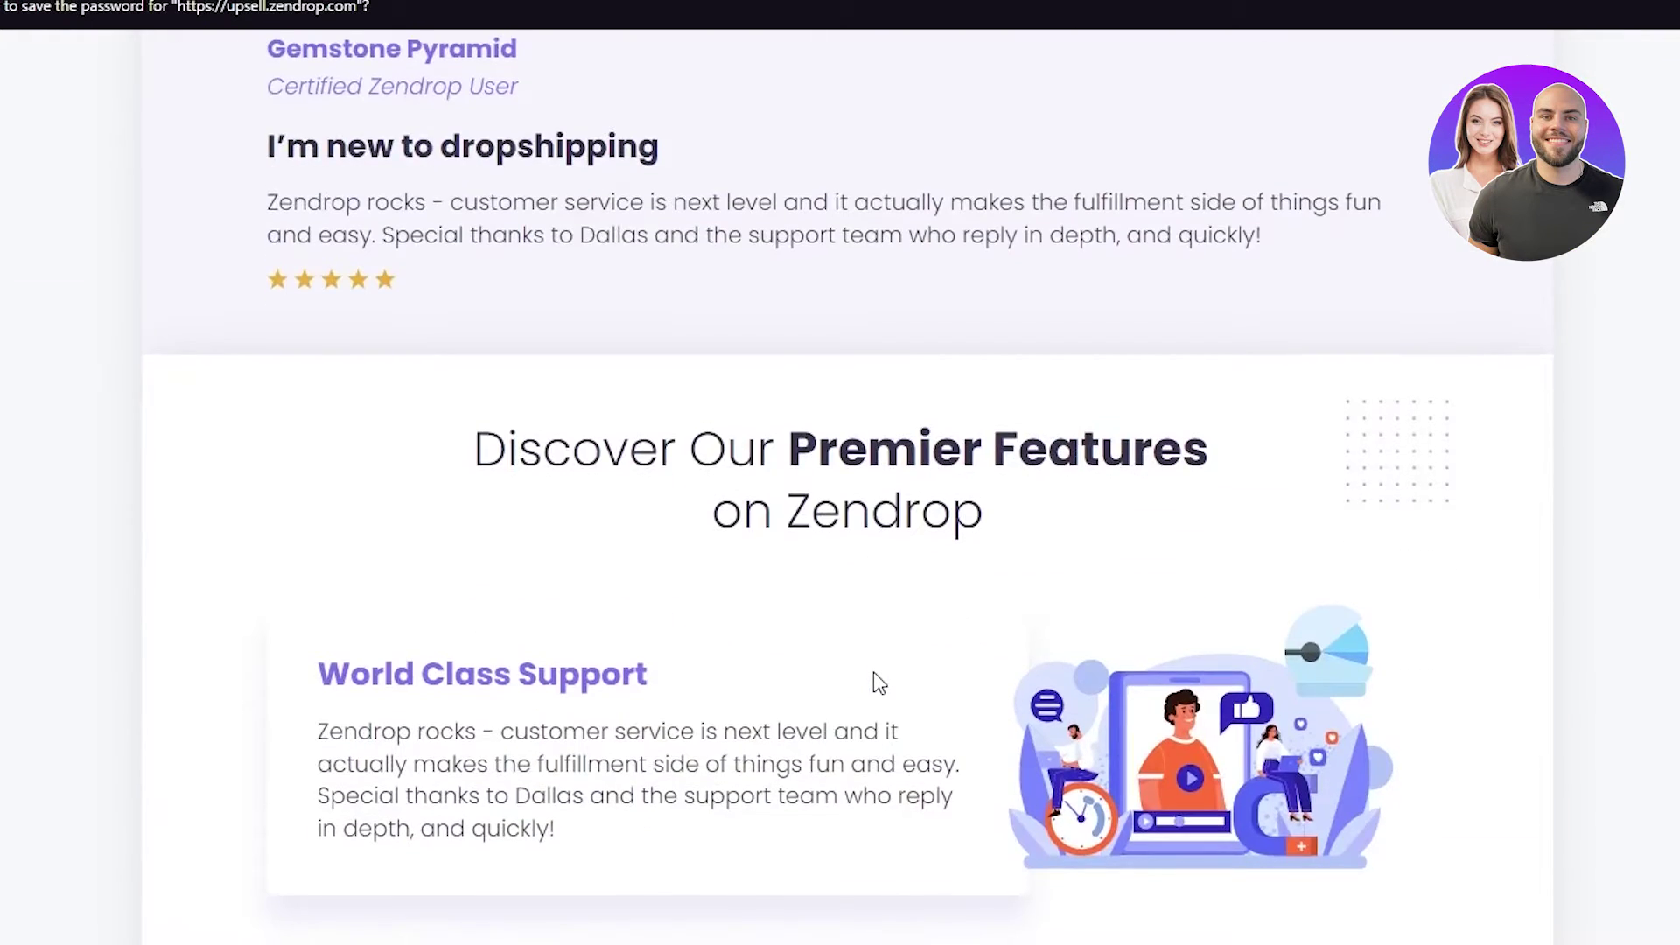
{"action": "scroll", "coordinate": [873, 670], "scroll_direction": "down", "scroll_amount": 15}
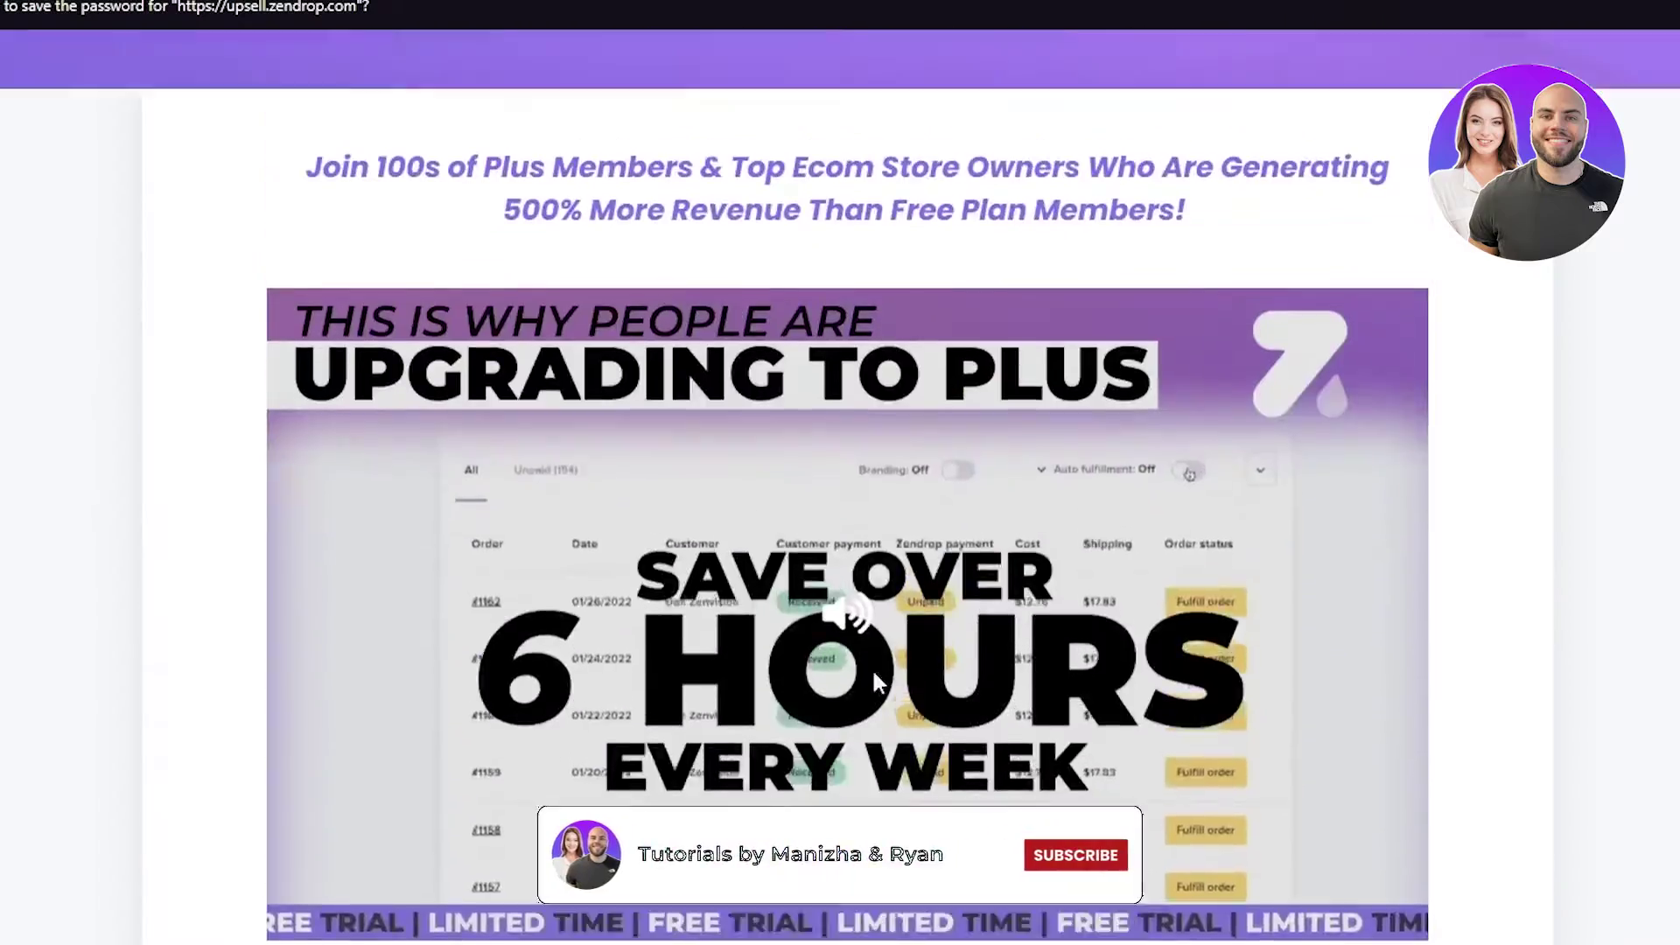
{"action": "scroll", "coordinate": [874, 670], "scroll_direction": "down", "scroll_amount": 9}
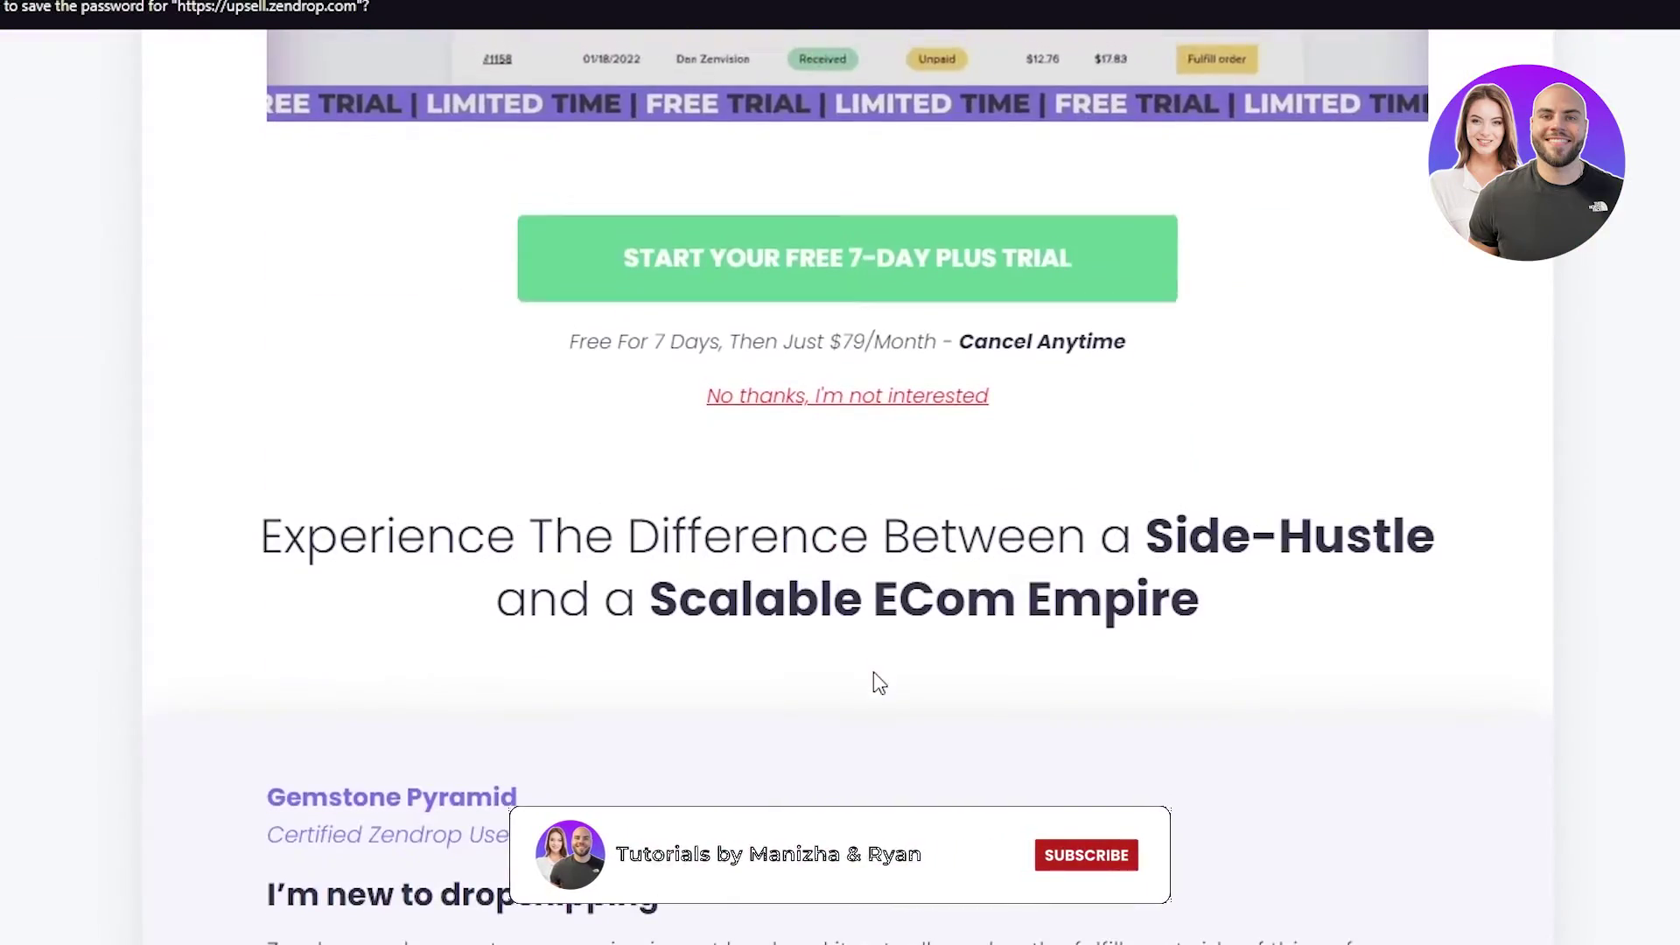
{"action": "scroll", "coordinate": [873, 672], "scroll_direction": "down", "scroll_amount": 3}
{"action": "scroll", "coordinate": [873, 679], "scroll_direction": "down", "scroll_amount": 4}
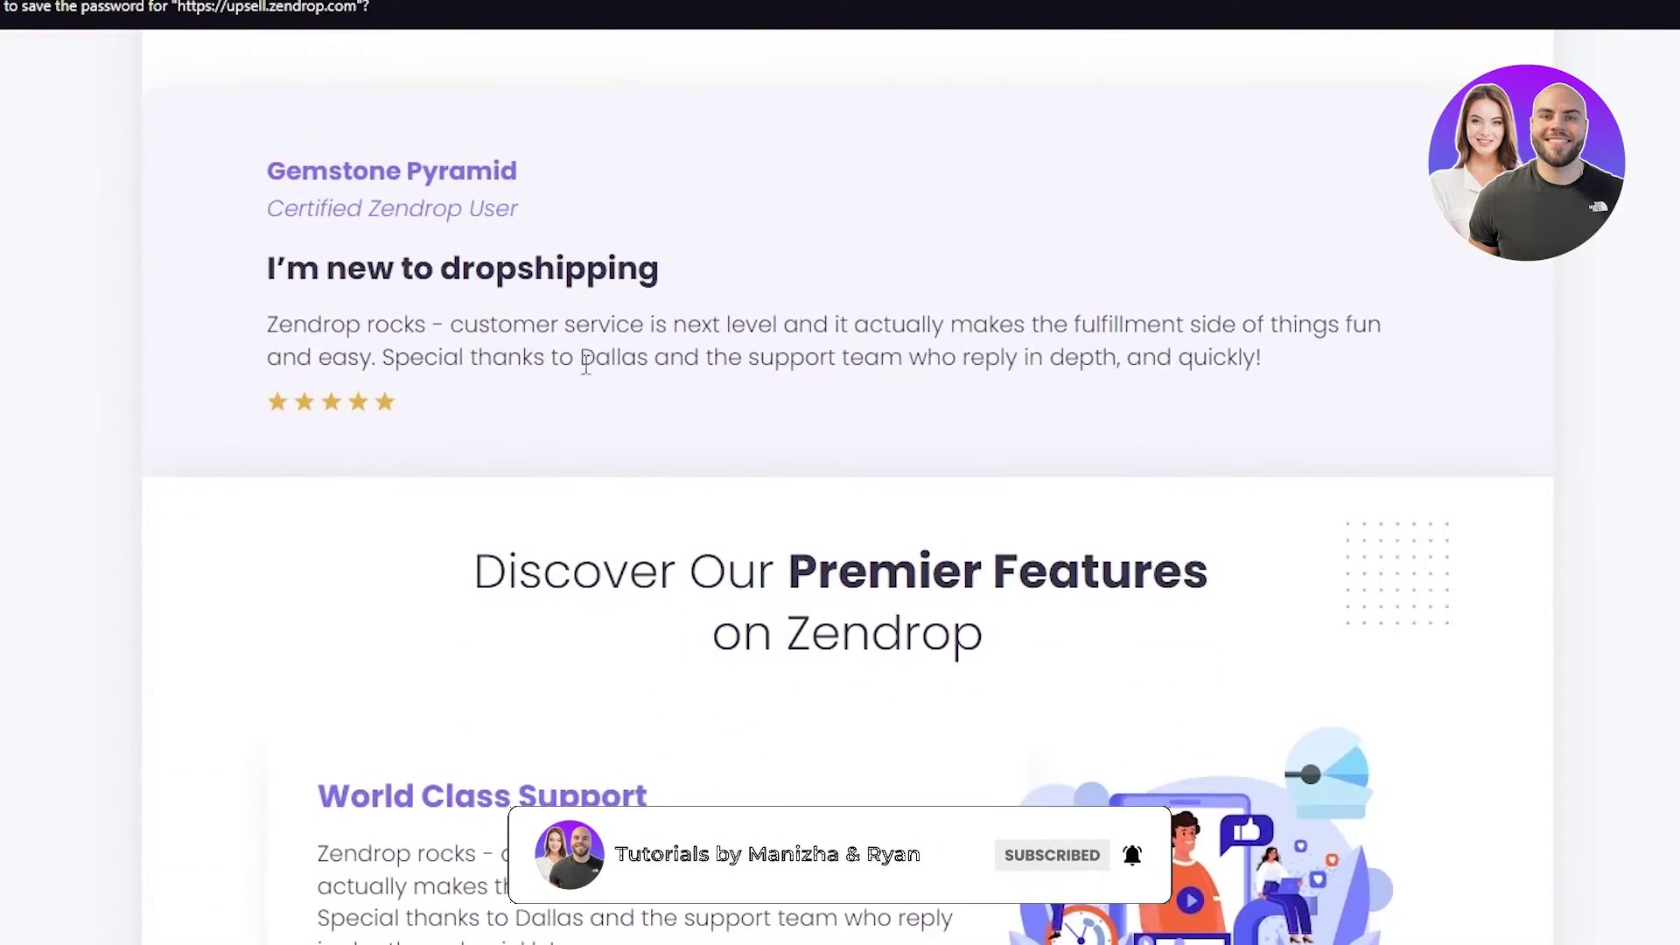
{"action": "scroll", "coordinate": [736, 585], "scroll_direction": "down", "scroll_amount": 4}
{"action": "scroll", "coordinate": [893, 300], "scroll_direction": "down", "scroll_amount": 10}
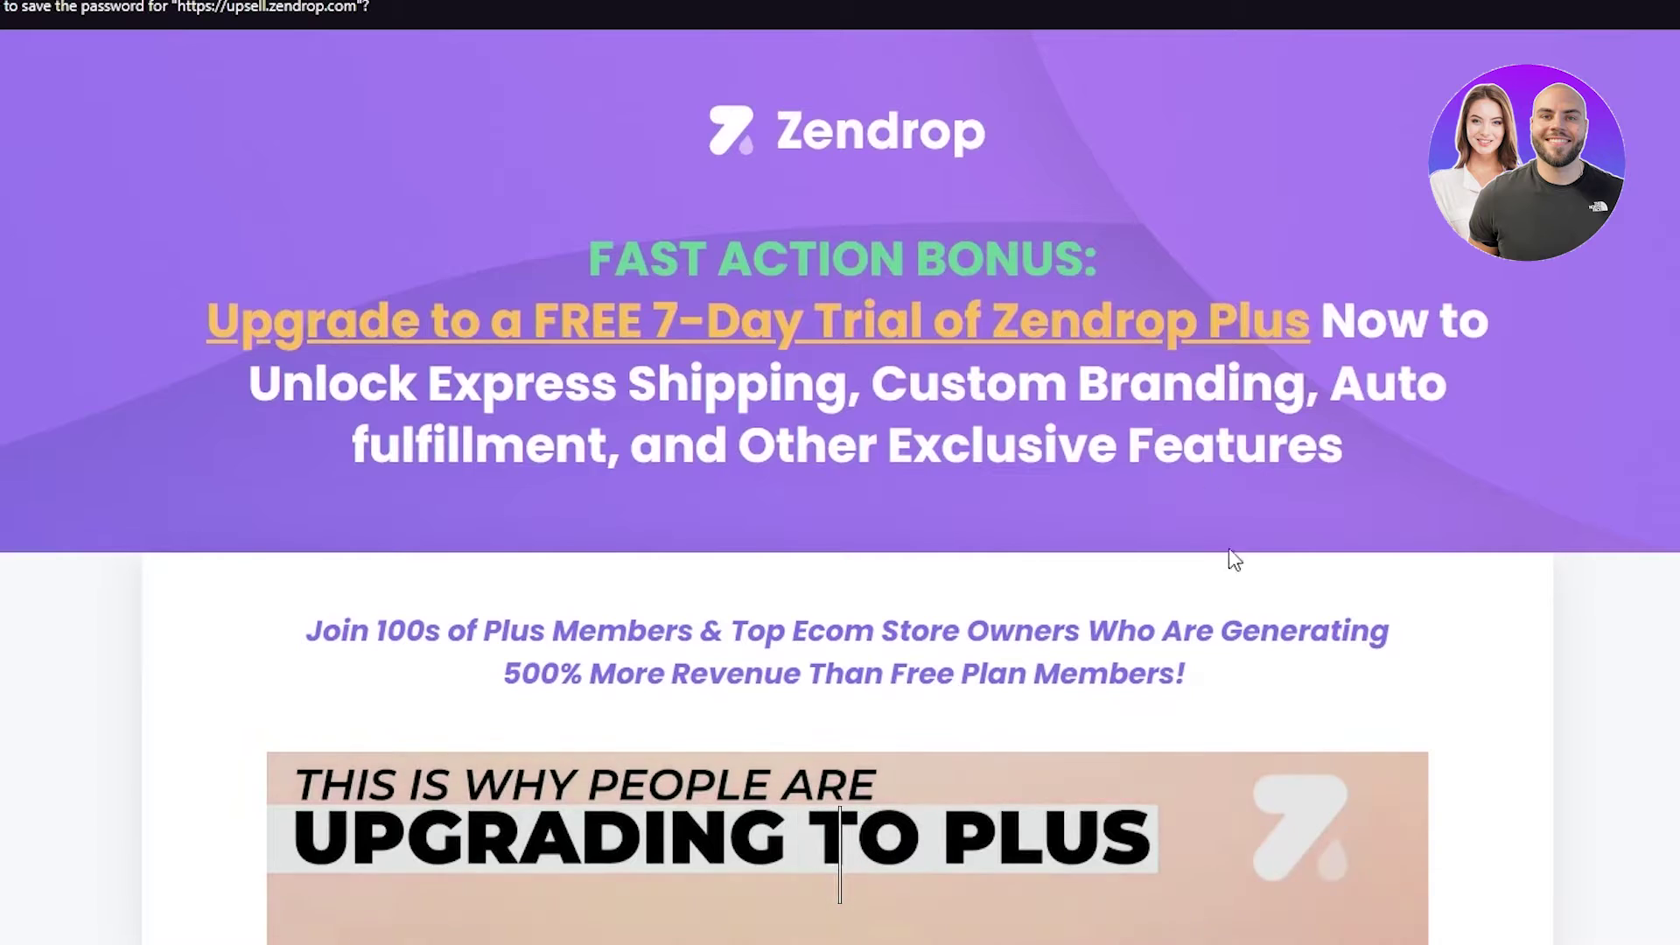
{"action": "scroll", "coordinate": [1228, 548], "scroll_direction": "down", "scroll_amount": 8}
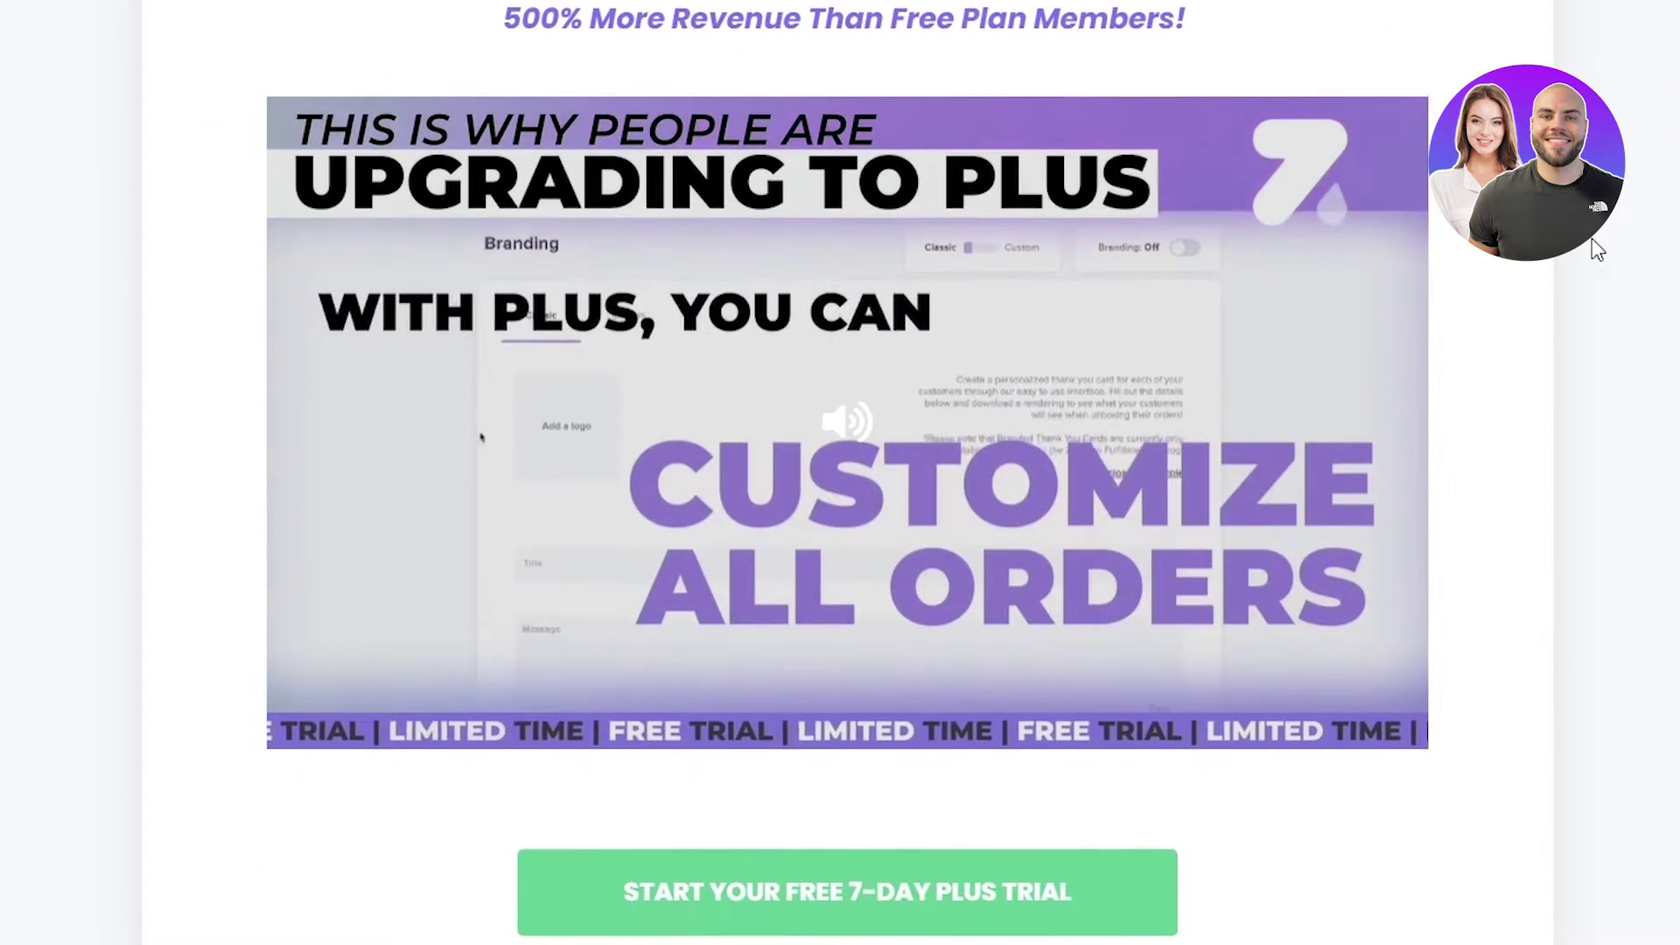
{"action": "scroll", "coordinate": [1594, 249], "scroll_direction": "up", "scroll_amount": 7}
{"action": "scroll", "coordinate": [1595, 249], "scroll_direction": "down", "scroll_amount": 11}
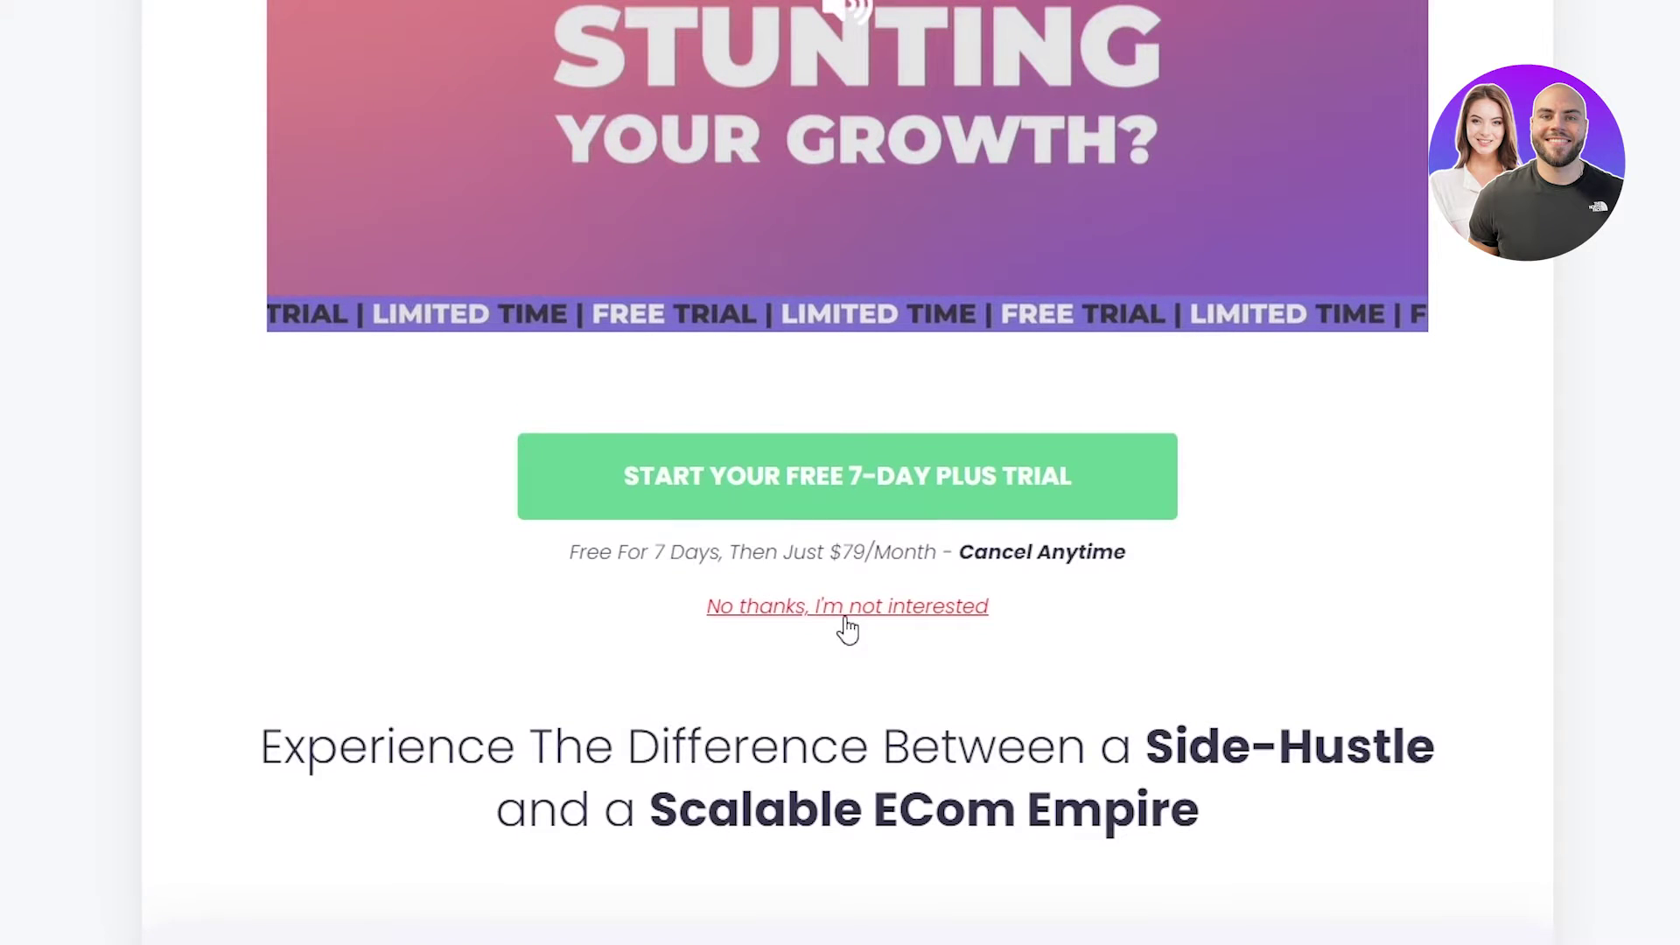
{"action": "left_click", "coordinate": [847, 628]}
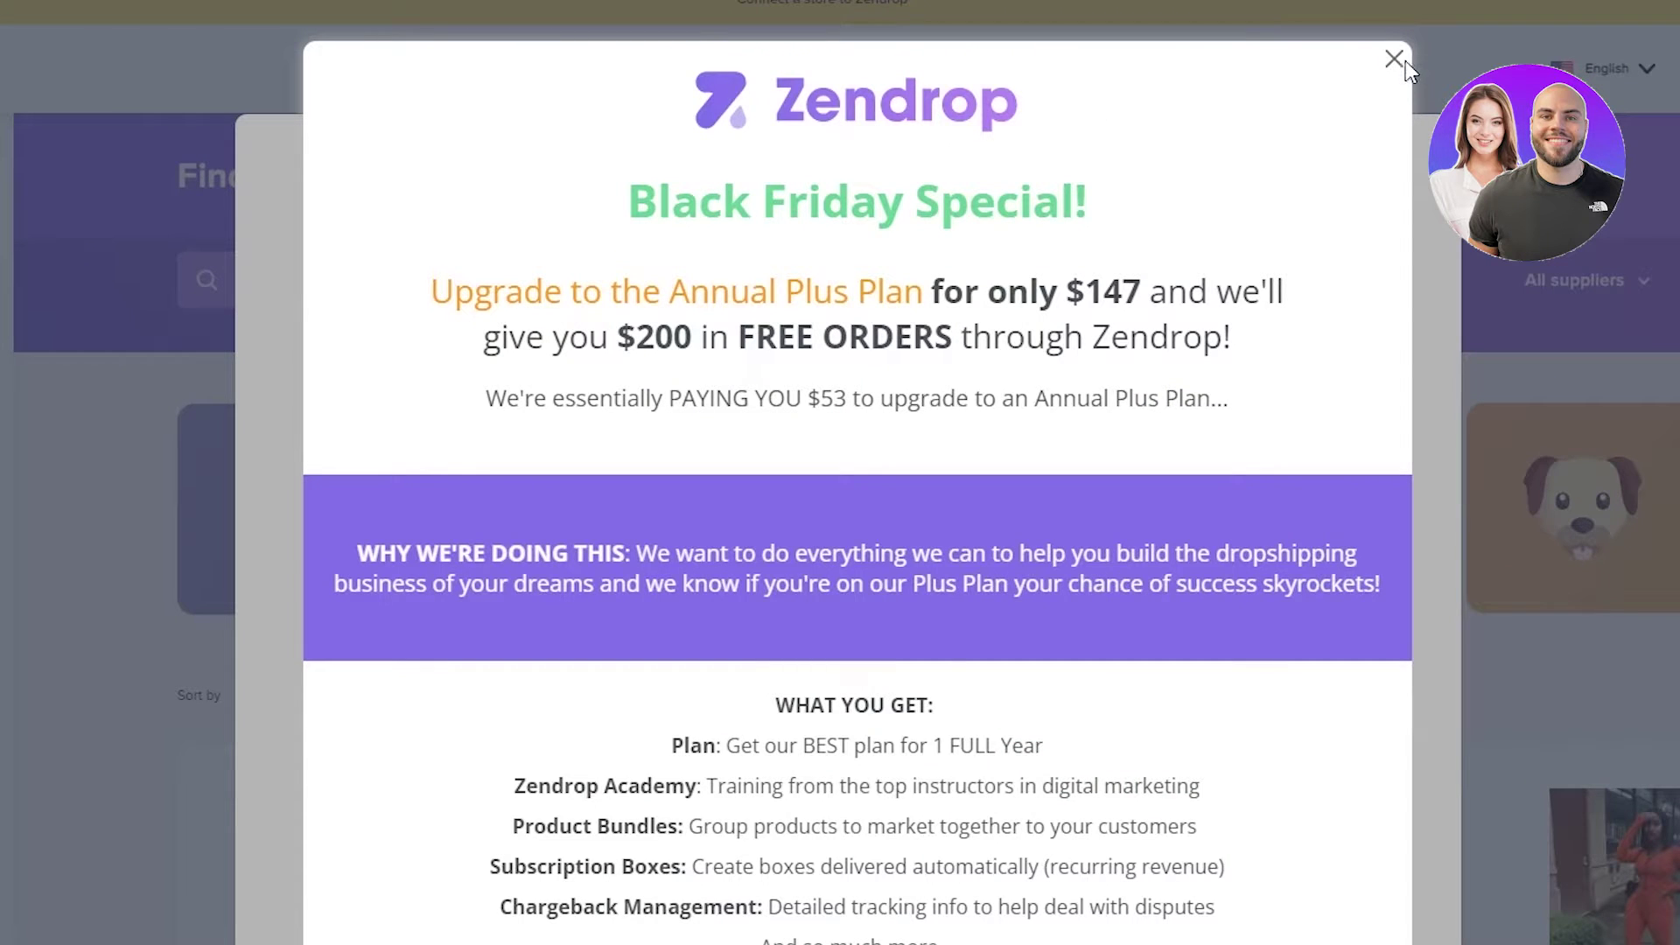
- Close the Black Friday offer and pick Shopify as the store platform
{"action": "left_click", "coordinate": [1394, 59]}
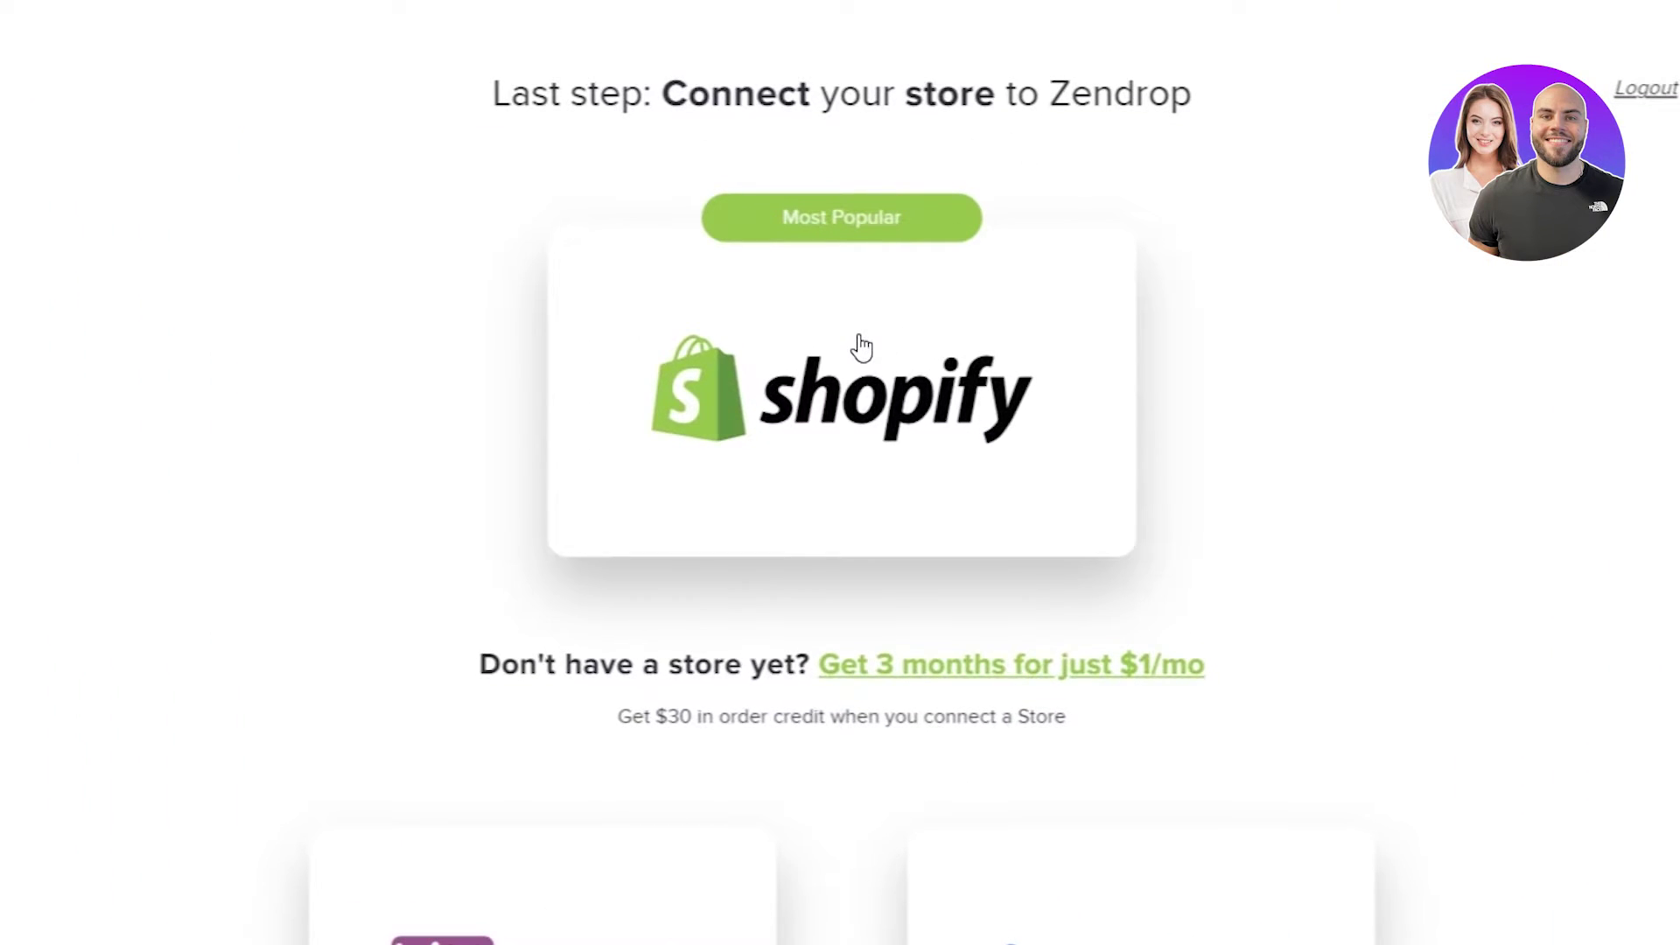
{"action": "scroll", "coordinate": [1313, 674], "scroll_direction": "down", "scroll_amount": 1}
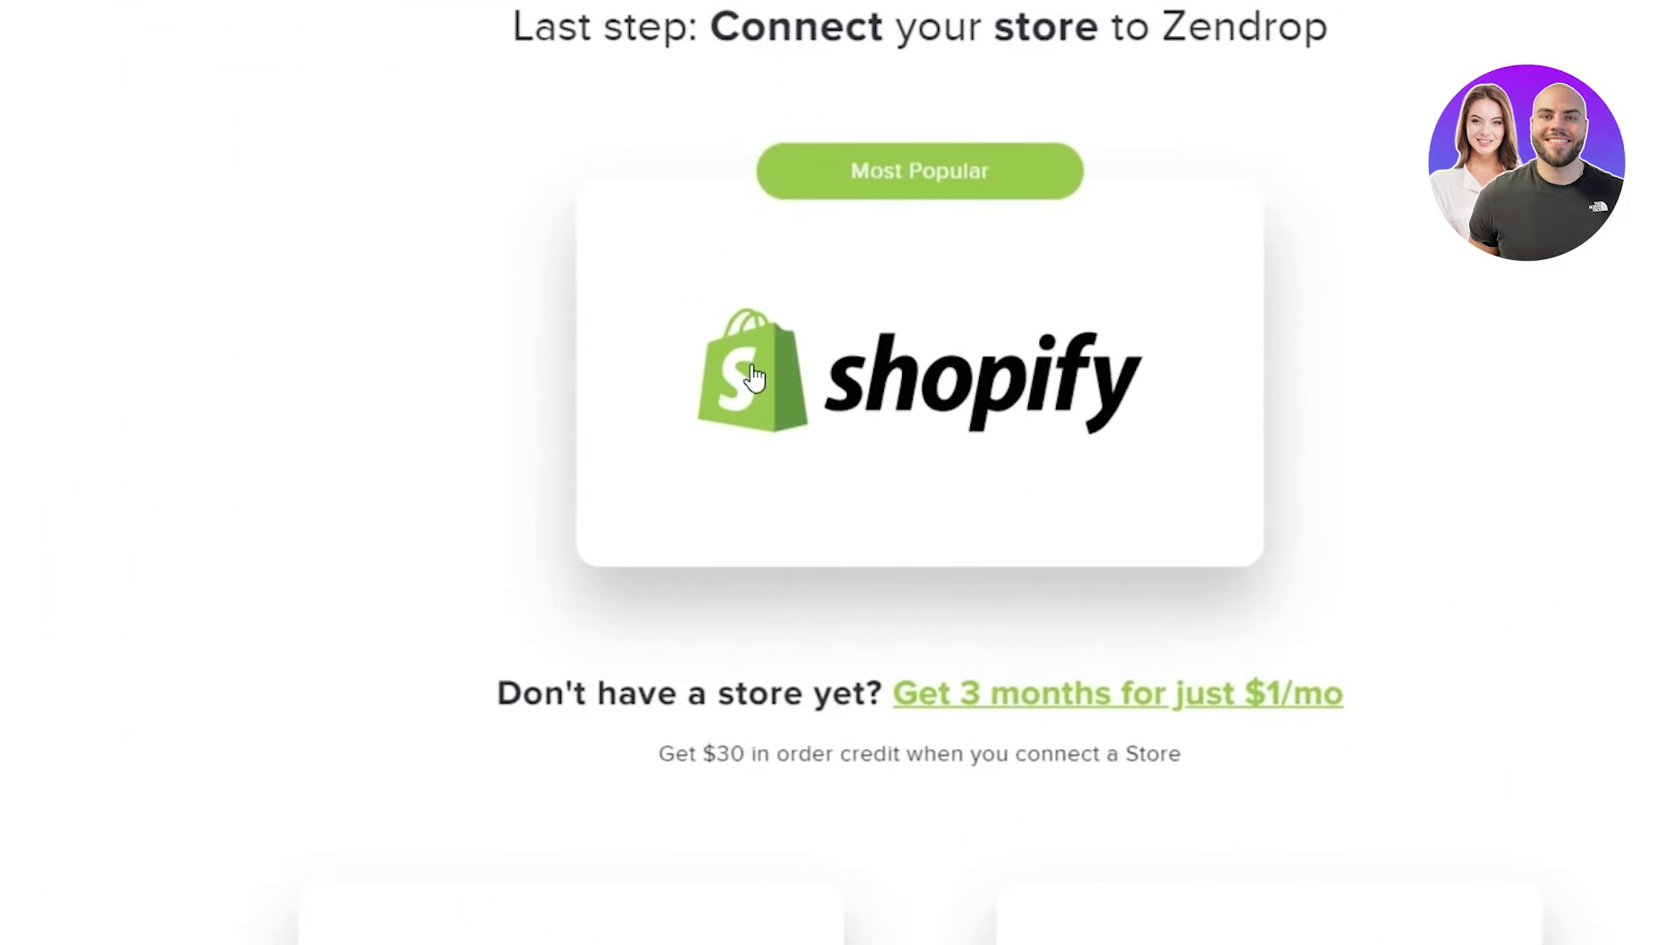
{"action": "left_click", "coordinate": [943, 366]}
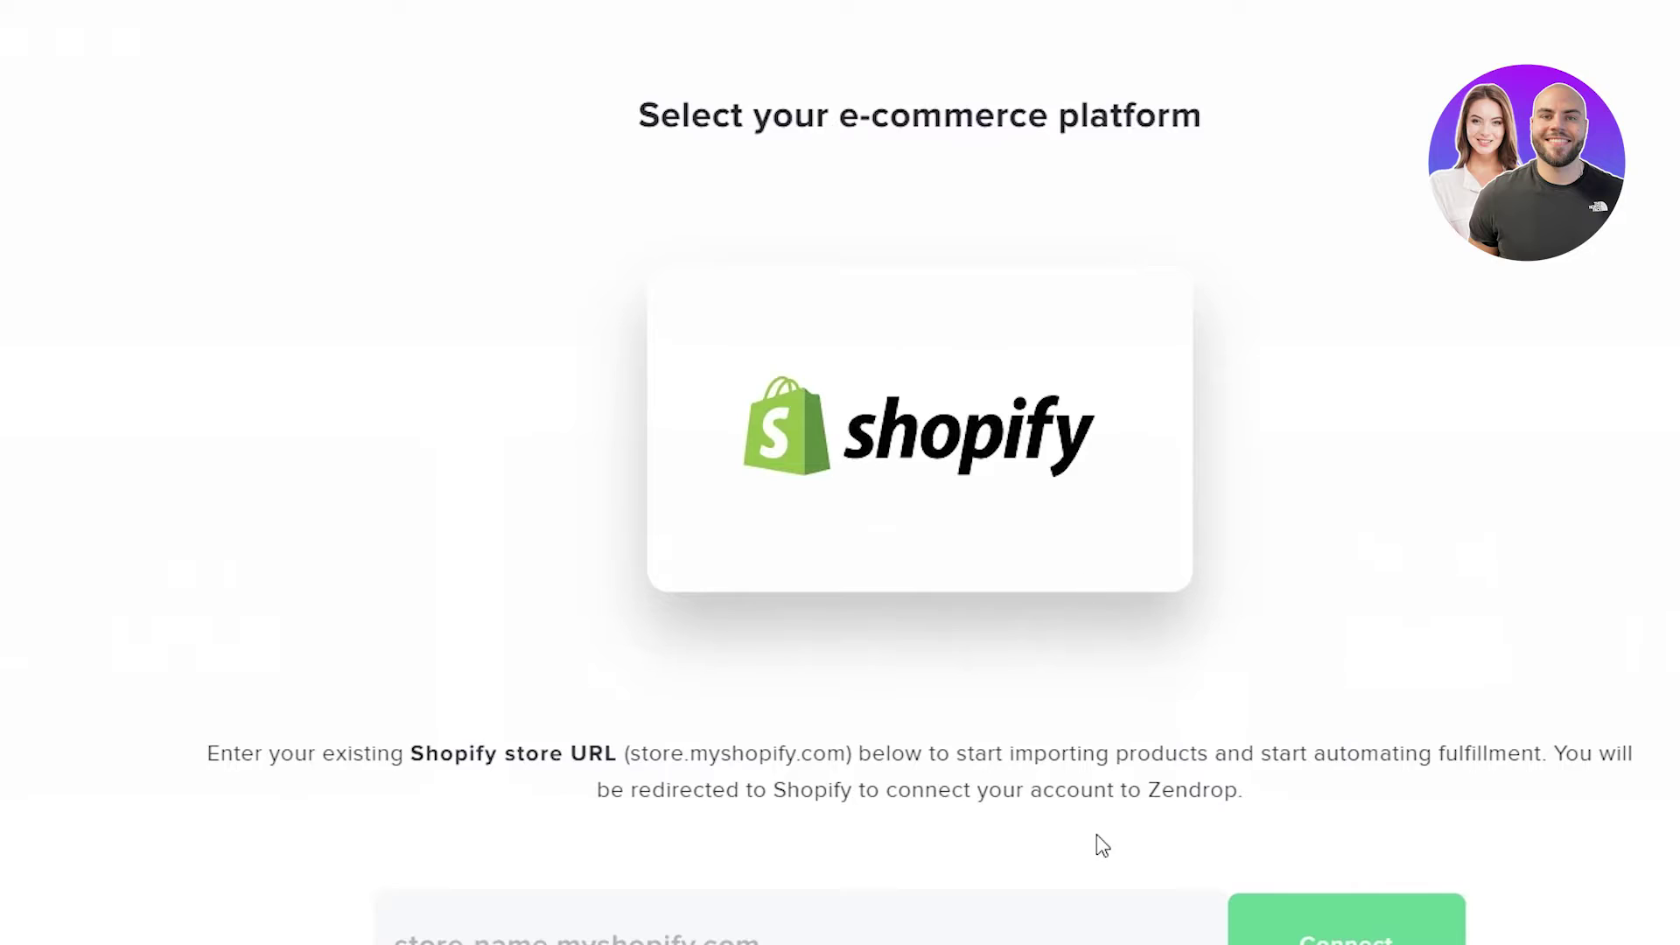
- Enter the store's myshopify.com URL and connect Zendrop to that Shopify store
{"action": "left_click", "coordinate": [760, 638]}
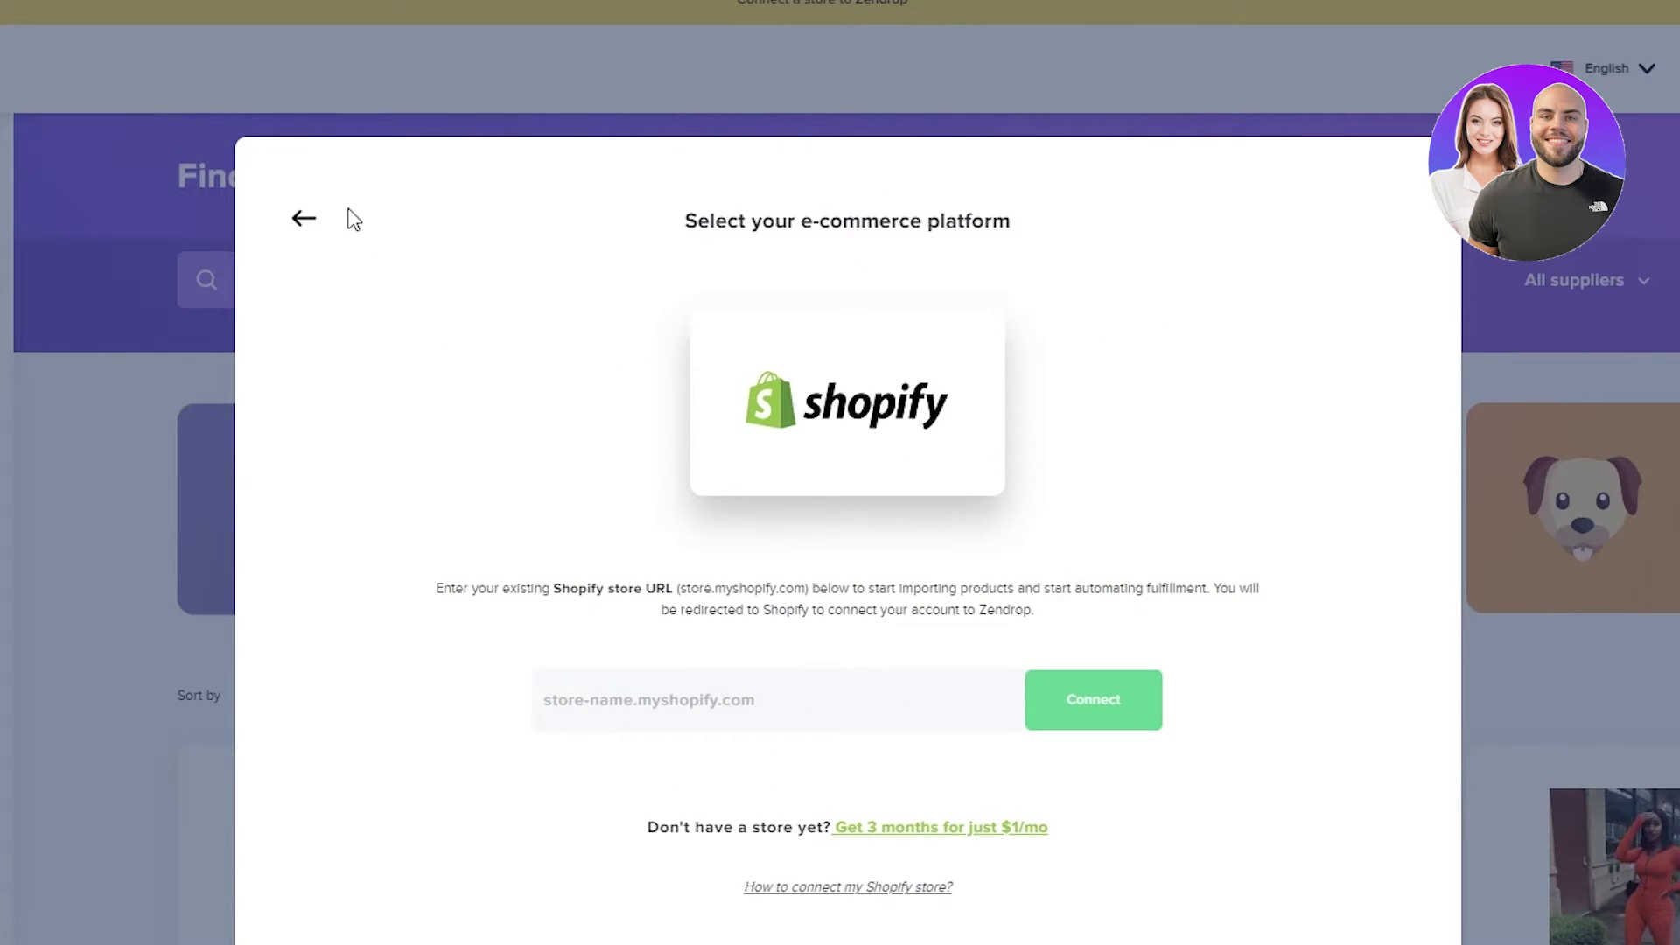
{"action": "left_click", "coordinate": [305, 218]}
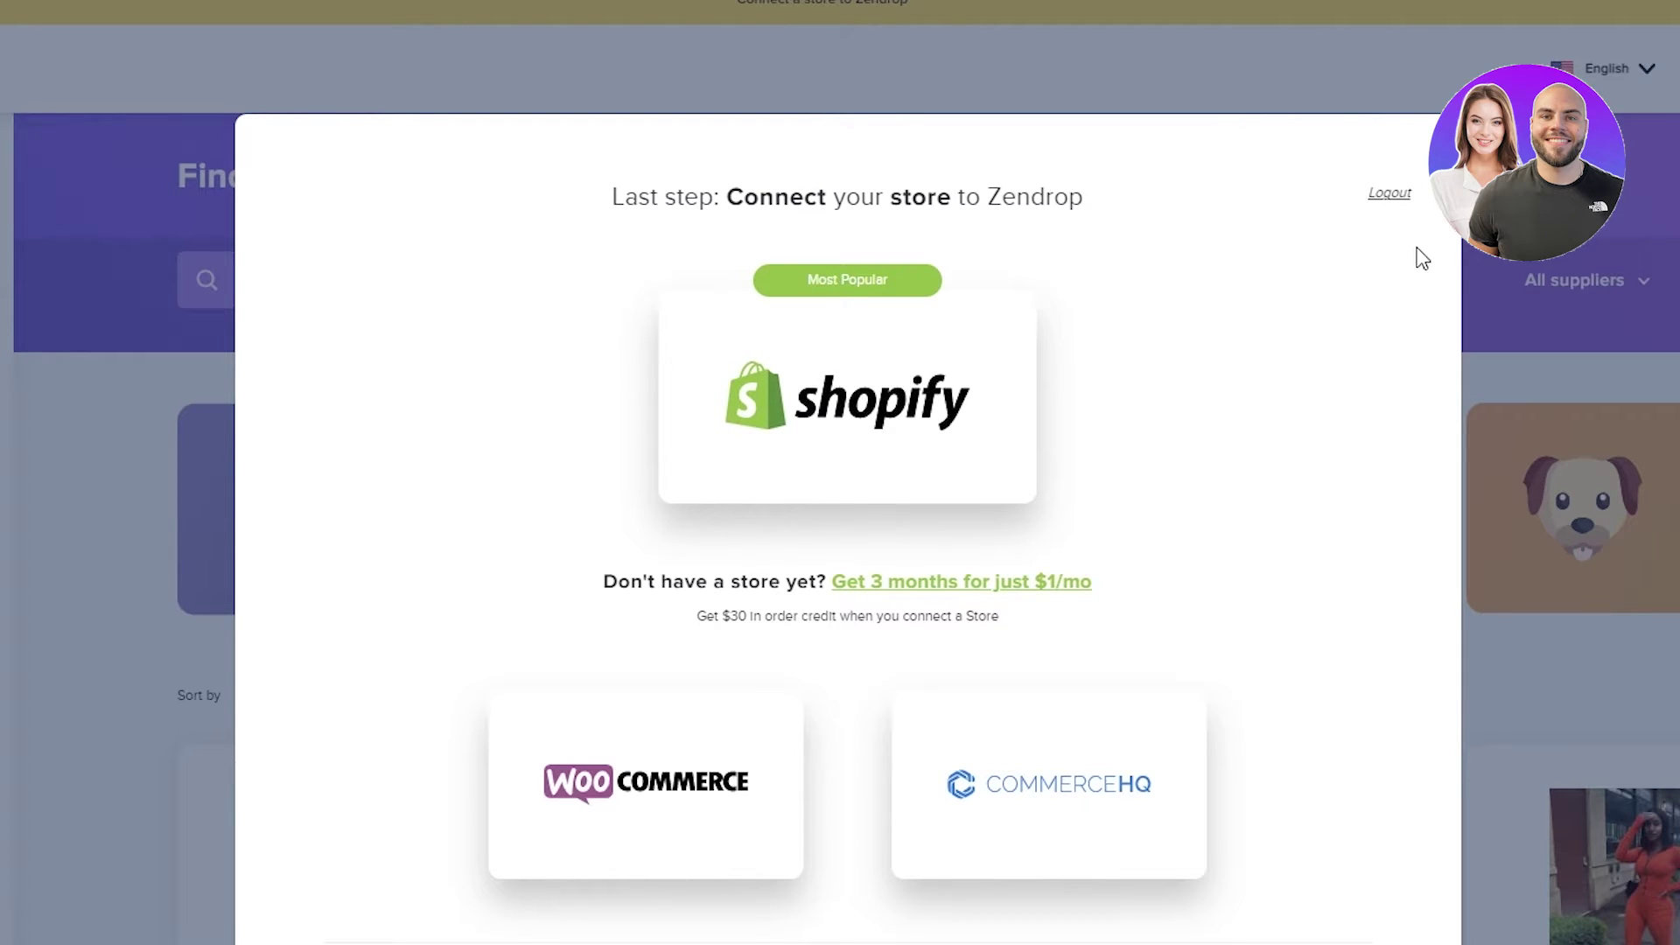
{"action": "left_click", "coordinate": [881, 328]}
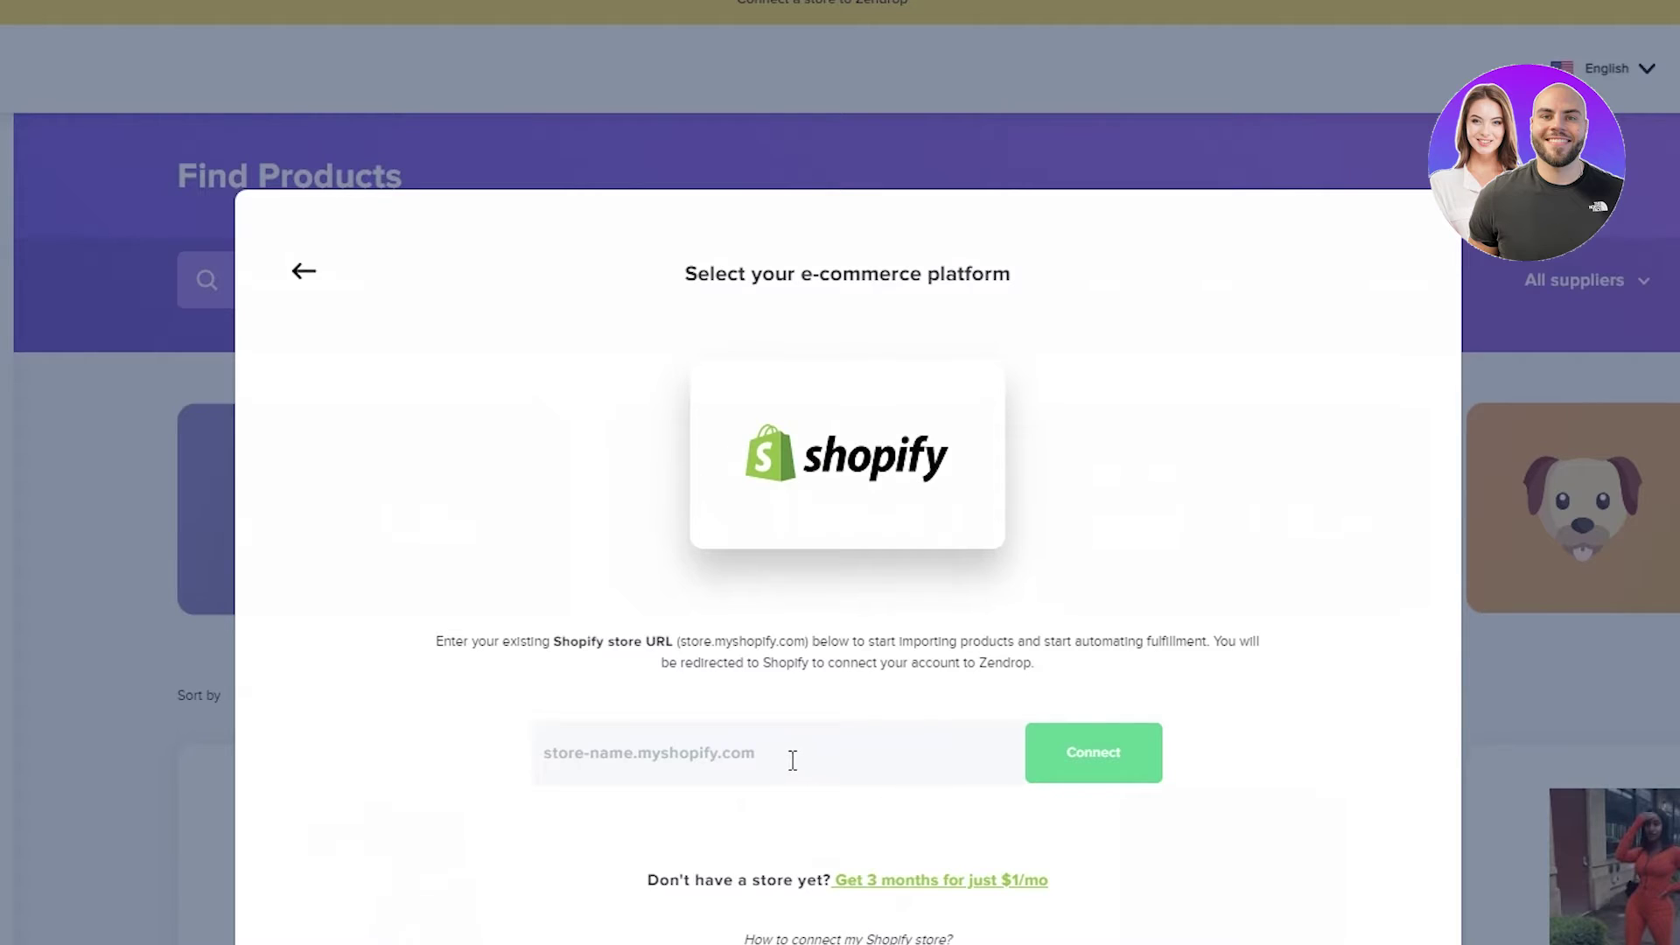
{"action": "left_click", "coordinate": [304, 271]}
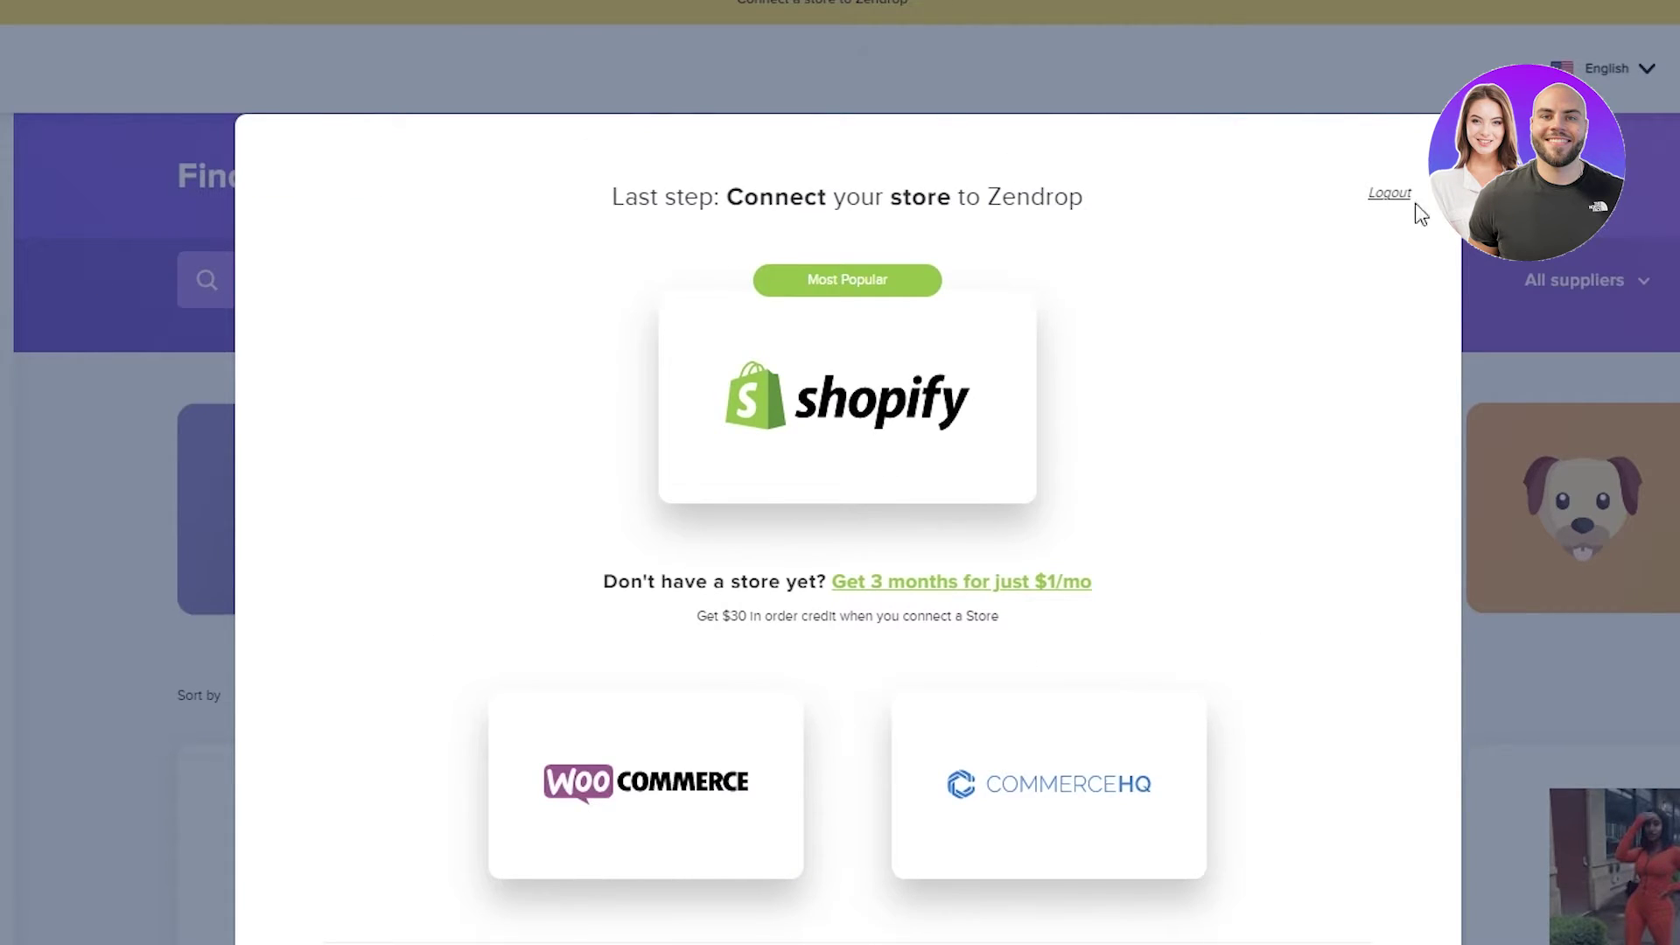
{"action": "left_click", "coordinate": [1384, 195]}
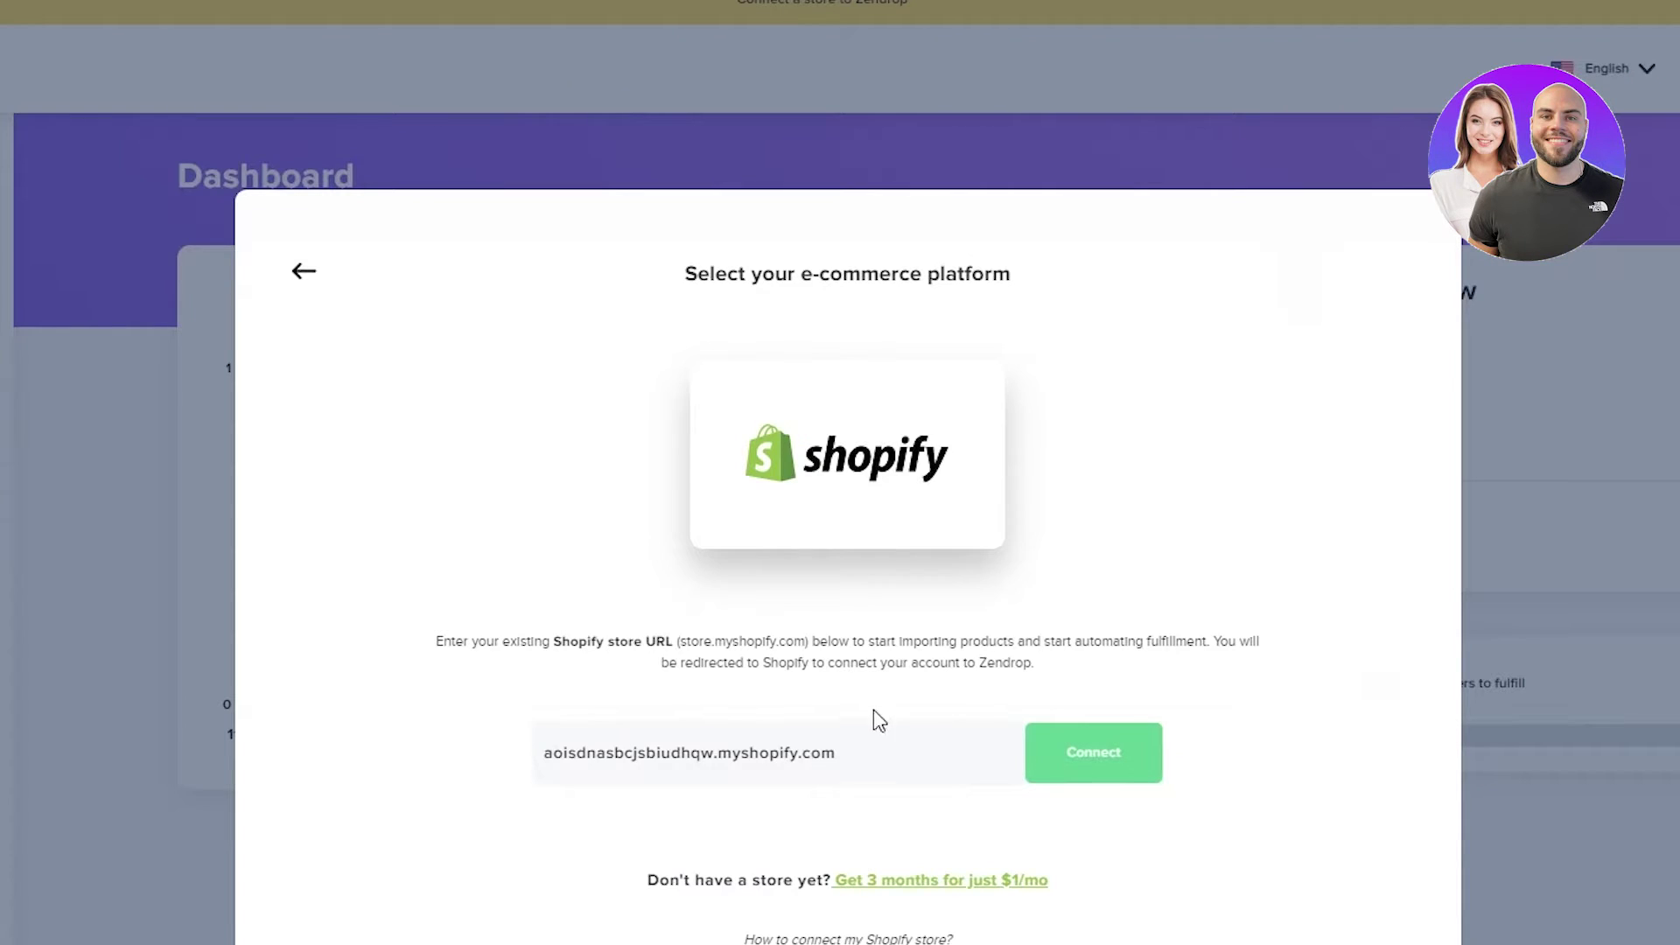
{"action": "left_click", "coordinate": [1108, 758]}
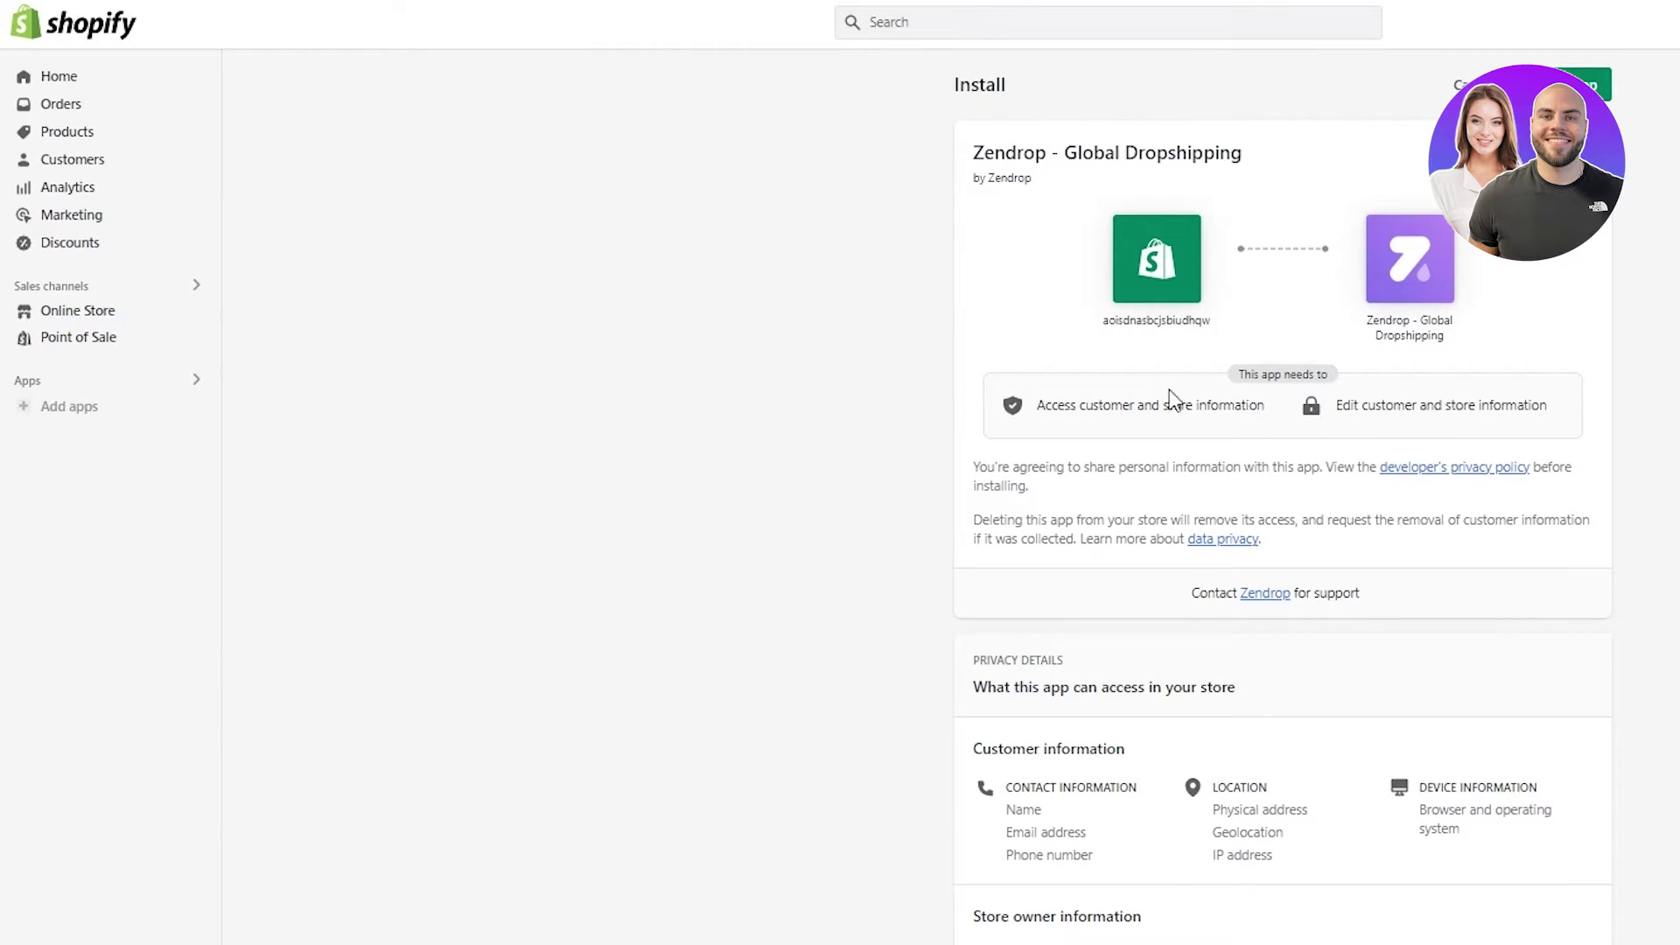
- Install the Zendrop – Global Dropshipping app on the Shopify store
{"action": "left_click", "coordinate": [1586, 85]}
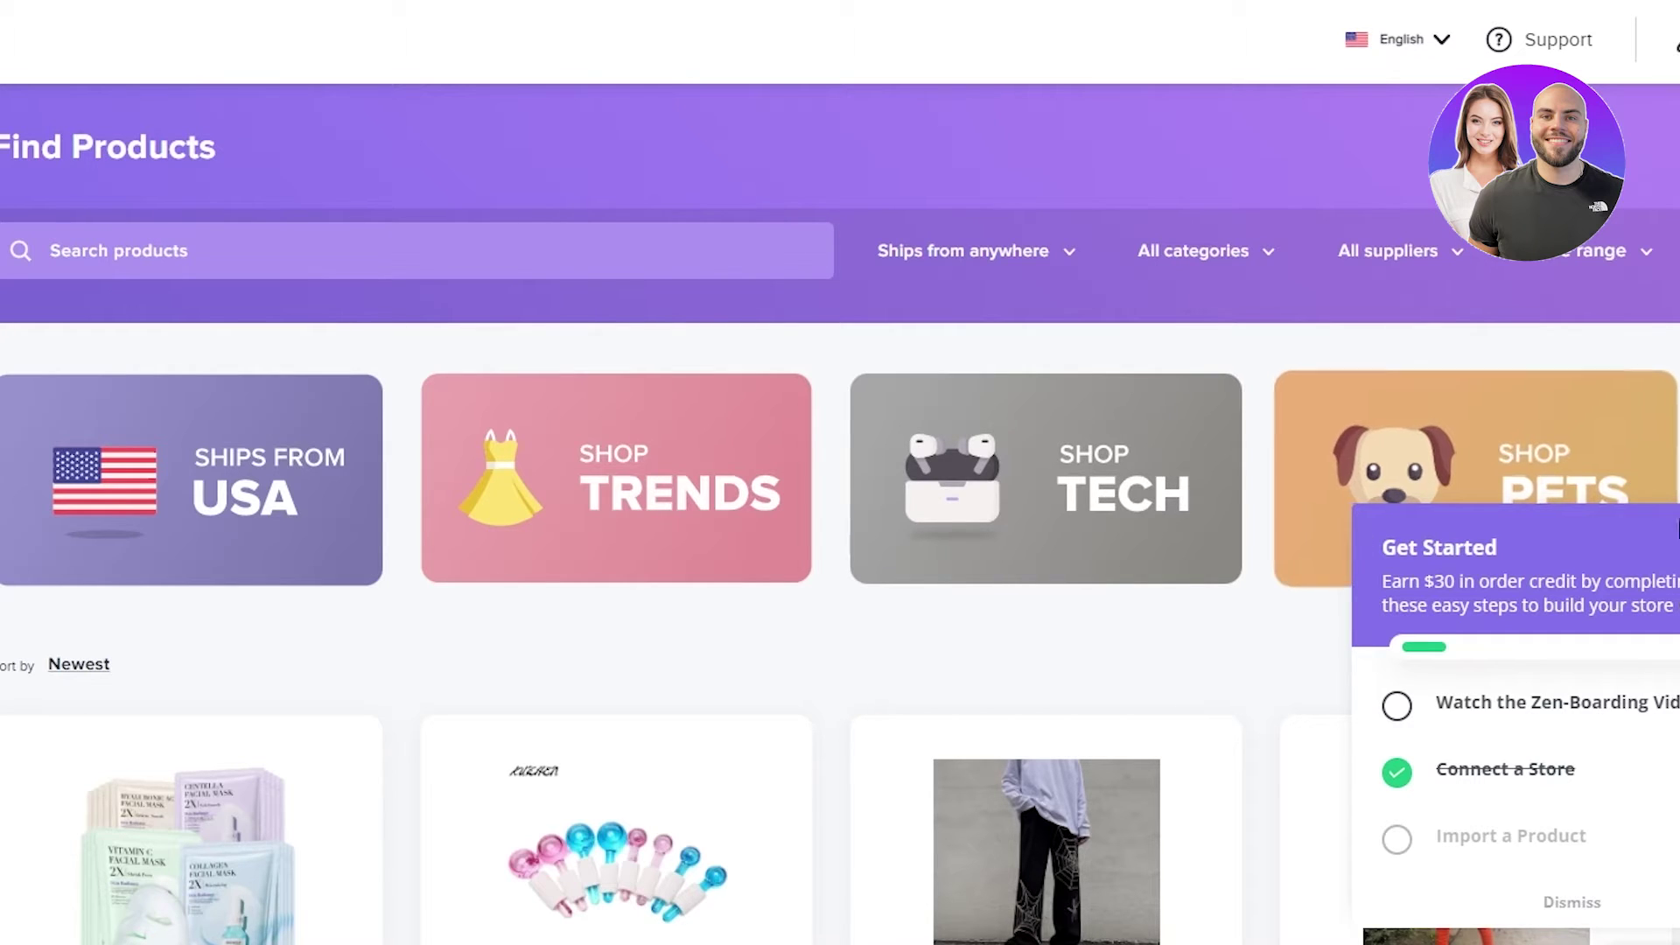
- Dismiss the Get Started checklist and scroll through the product grid
{"action": "left_click", "coordinate": [1575, 901]}
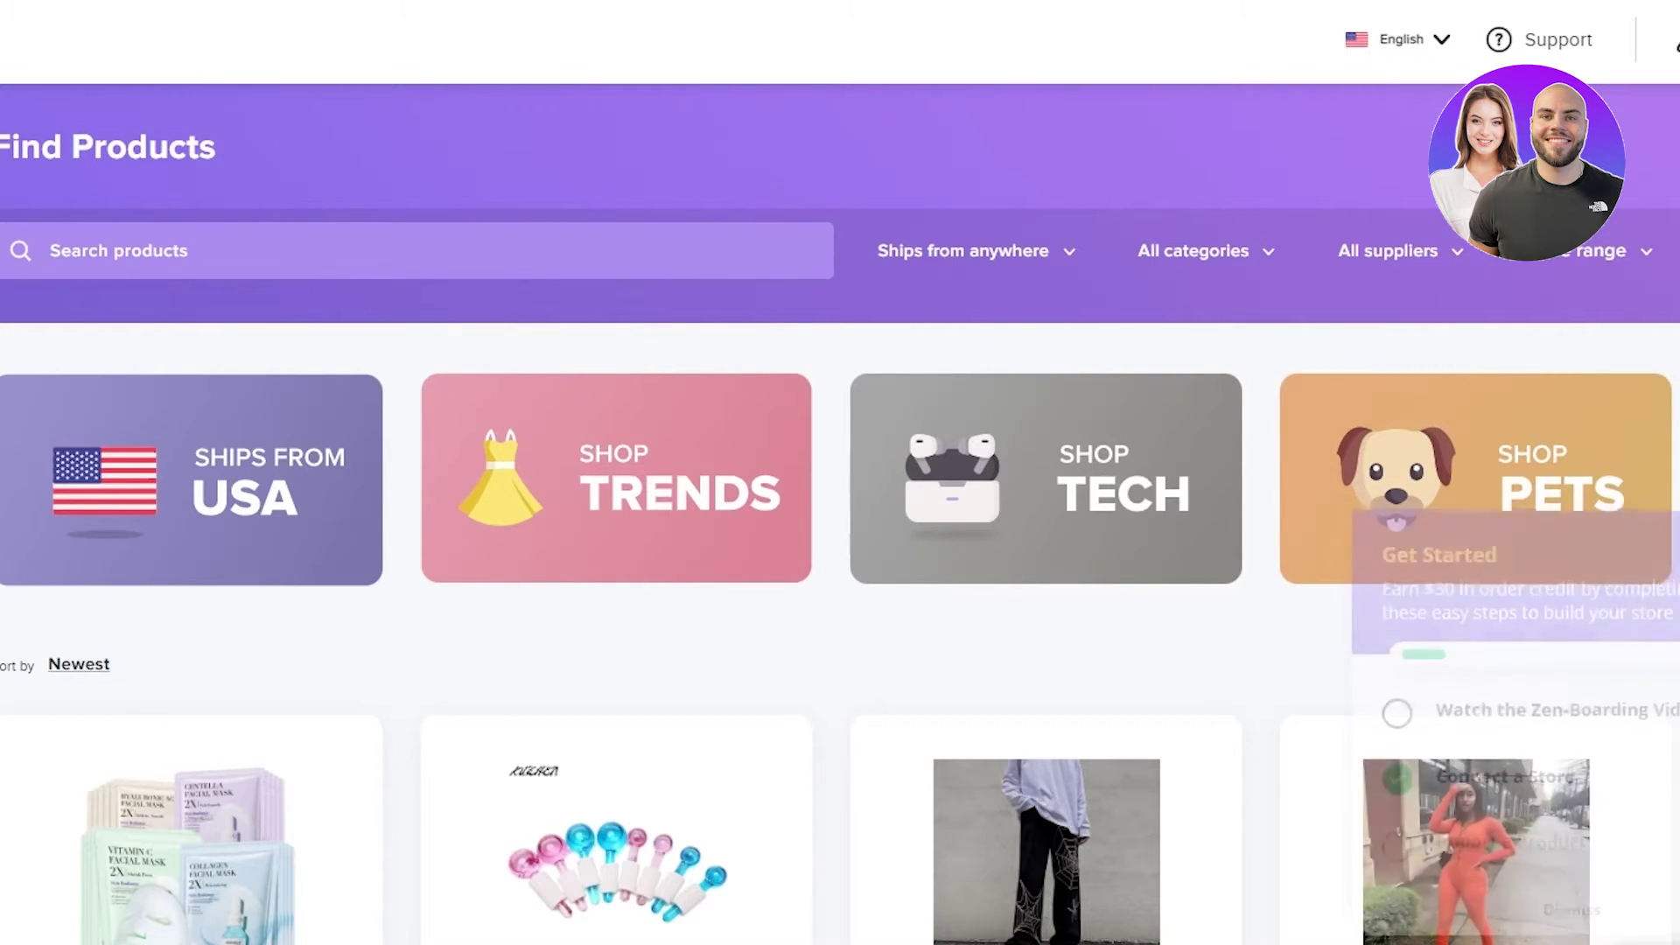
{"action": "scroll", "coordinate": [1567, 858], "scroll_direction": "down", "scroll_amount": 8}
{"action": "scroll", "coordinate": [840, 472], "scroll_direction": "down", "scroll_amount": 8}
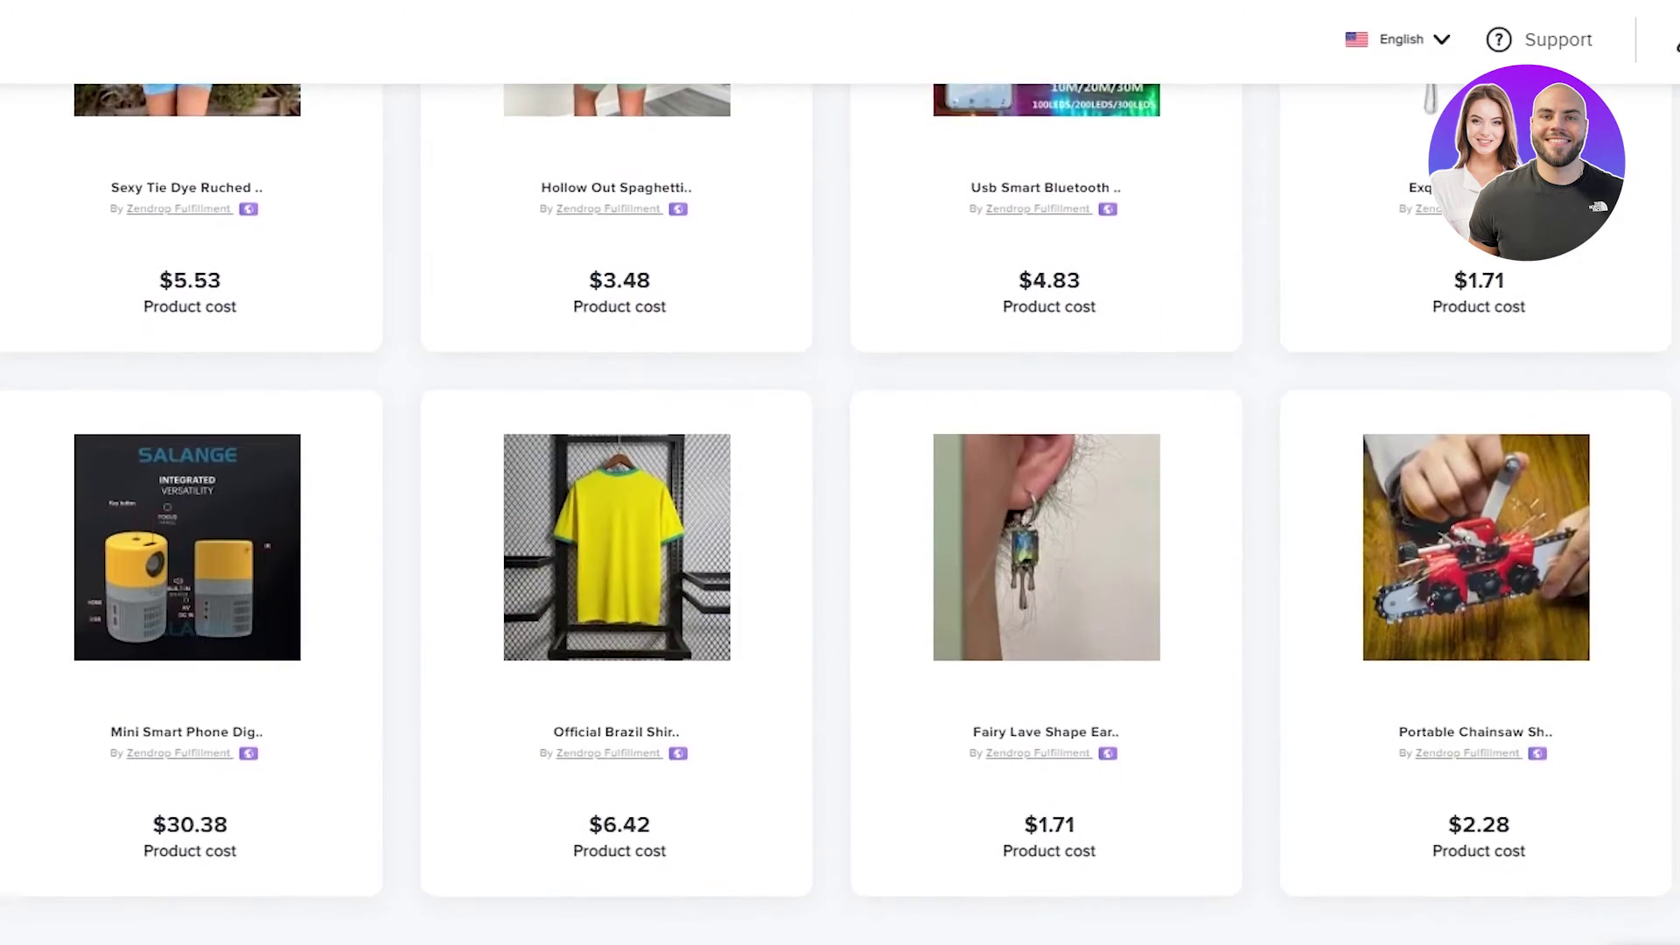
{"action": "scroll", "coordinate": [840, 472], "scroll_direction": "up", "scroll_amount": 15}
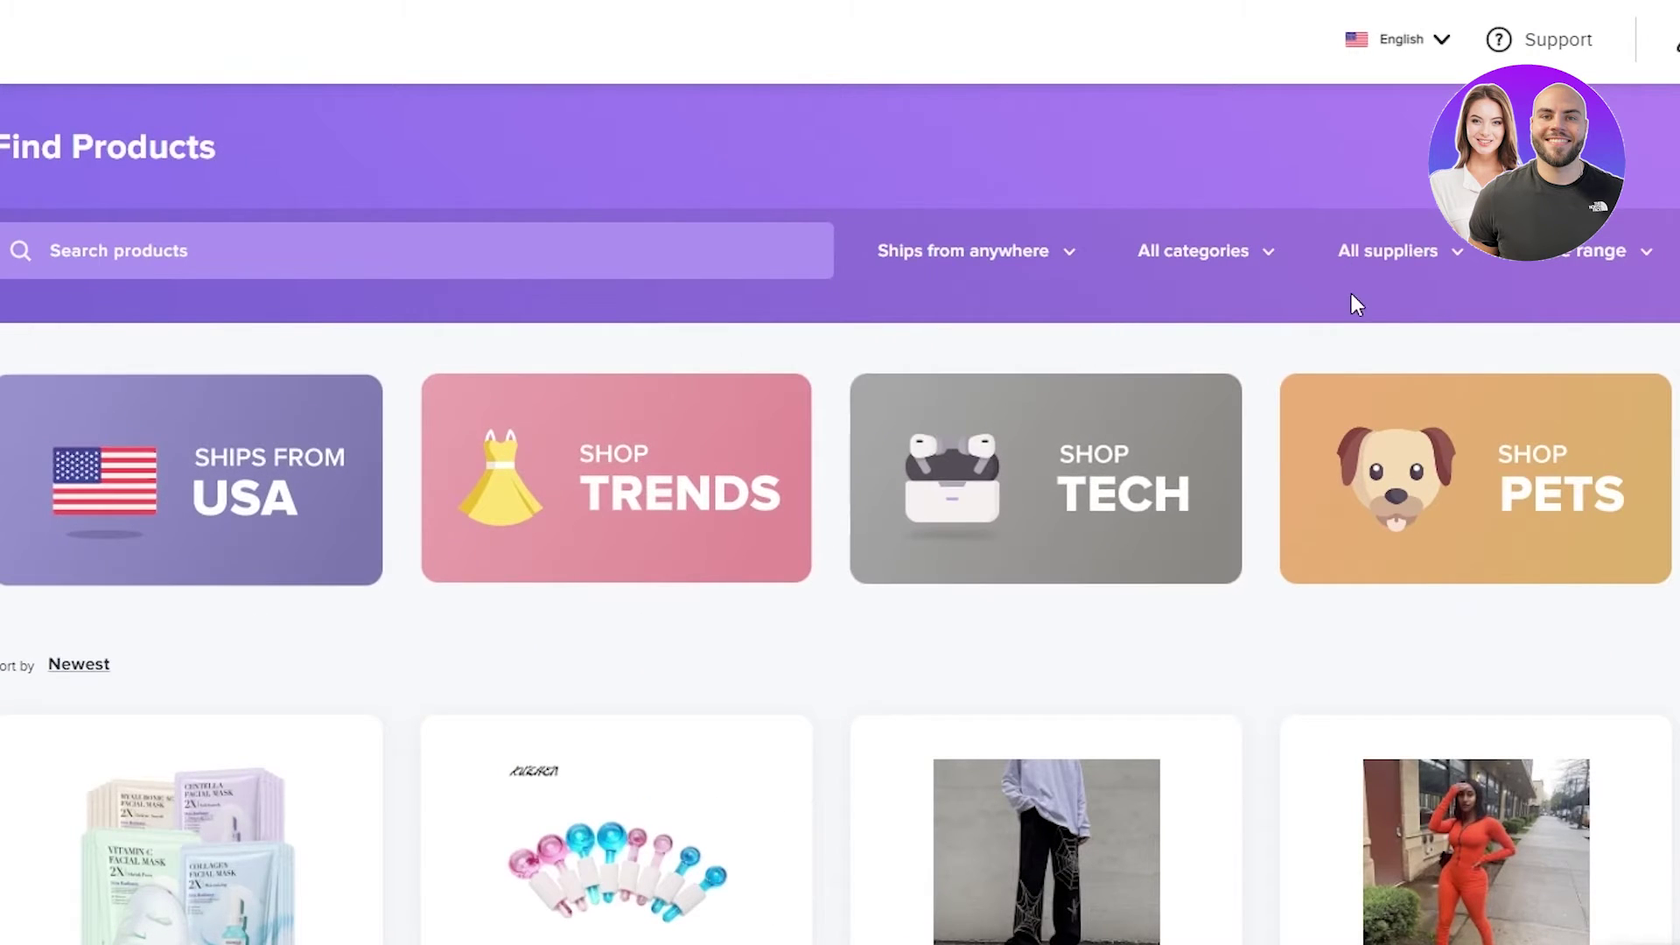
- Browse the Ships from and All categories dropdowns, leaving both filters unchanged
{"action": "left_click", "coordinate": [1034, 256]}
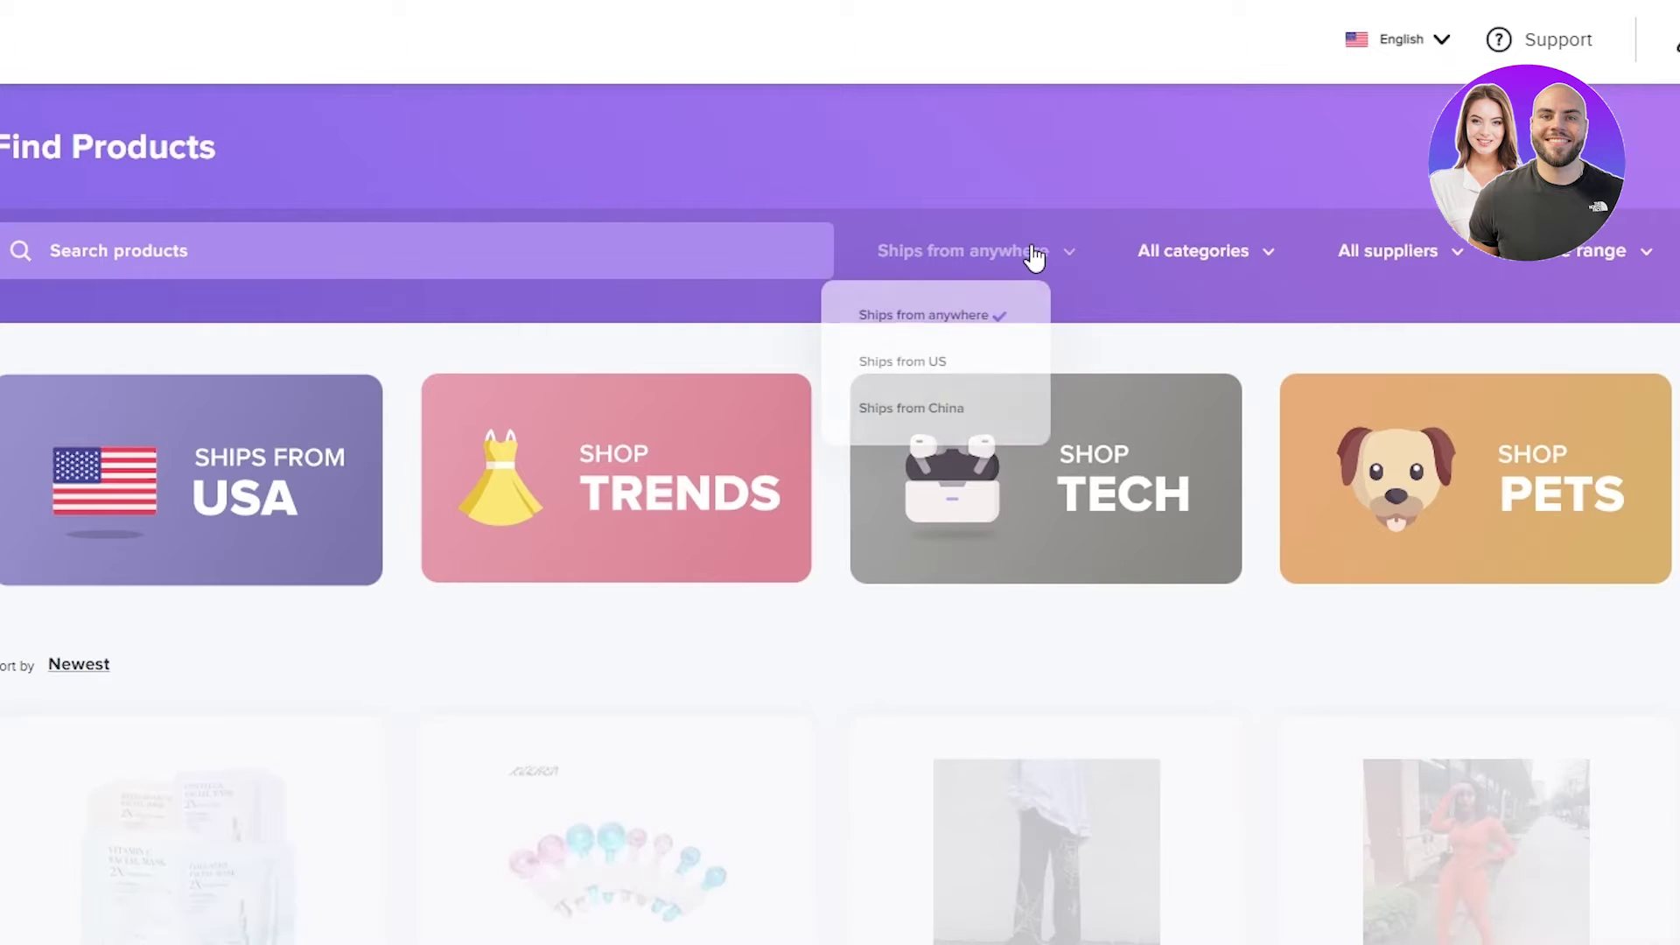
{"action": "left_click", "coordinate": [1055, 260]}
{"action": "left_click", "coordinate": [1026, 261]}
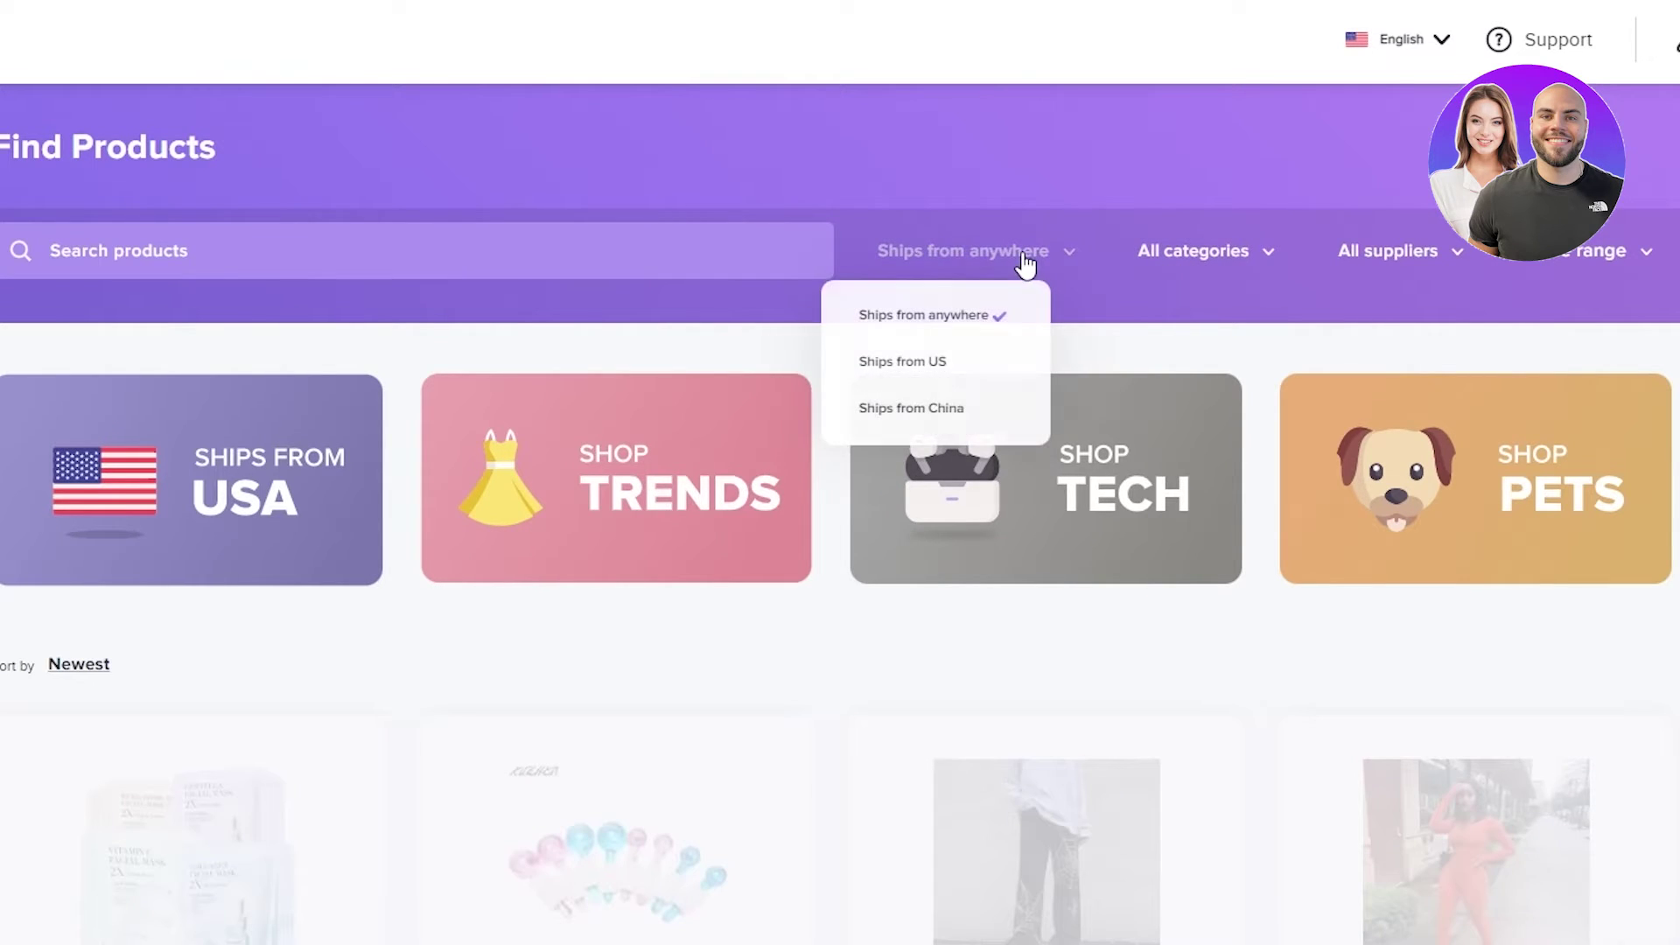
{"action": "left_click", "coordinate": [1265, 260]}
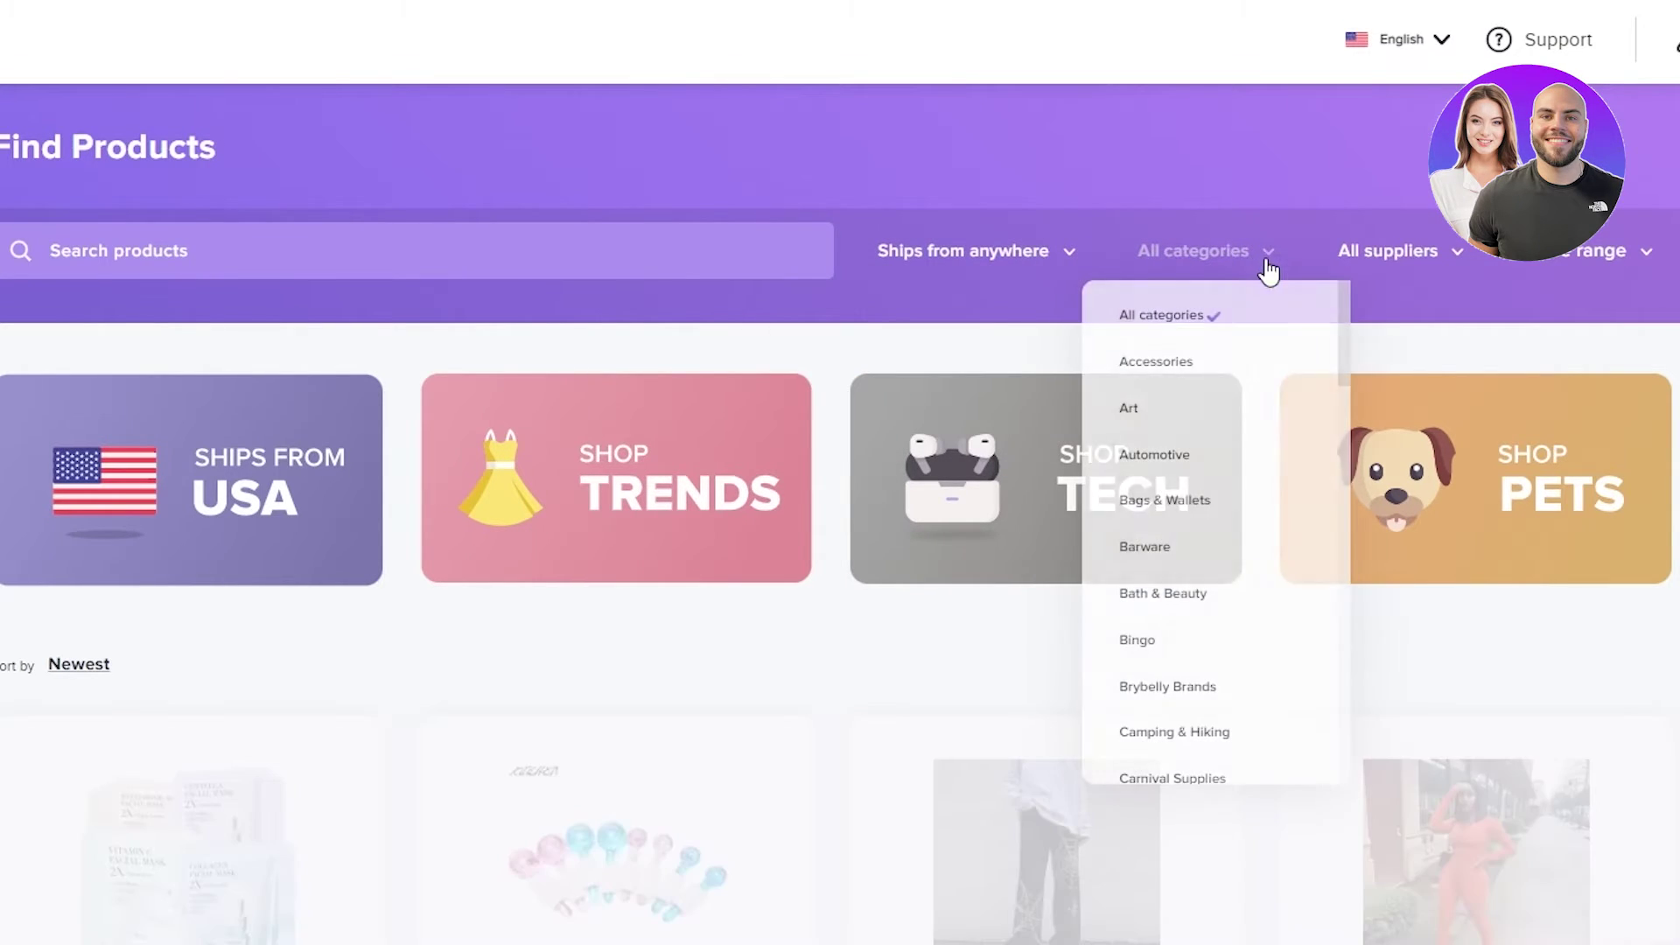
{"action": "left_click", "coordinate": [963, 256]}
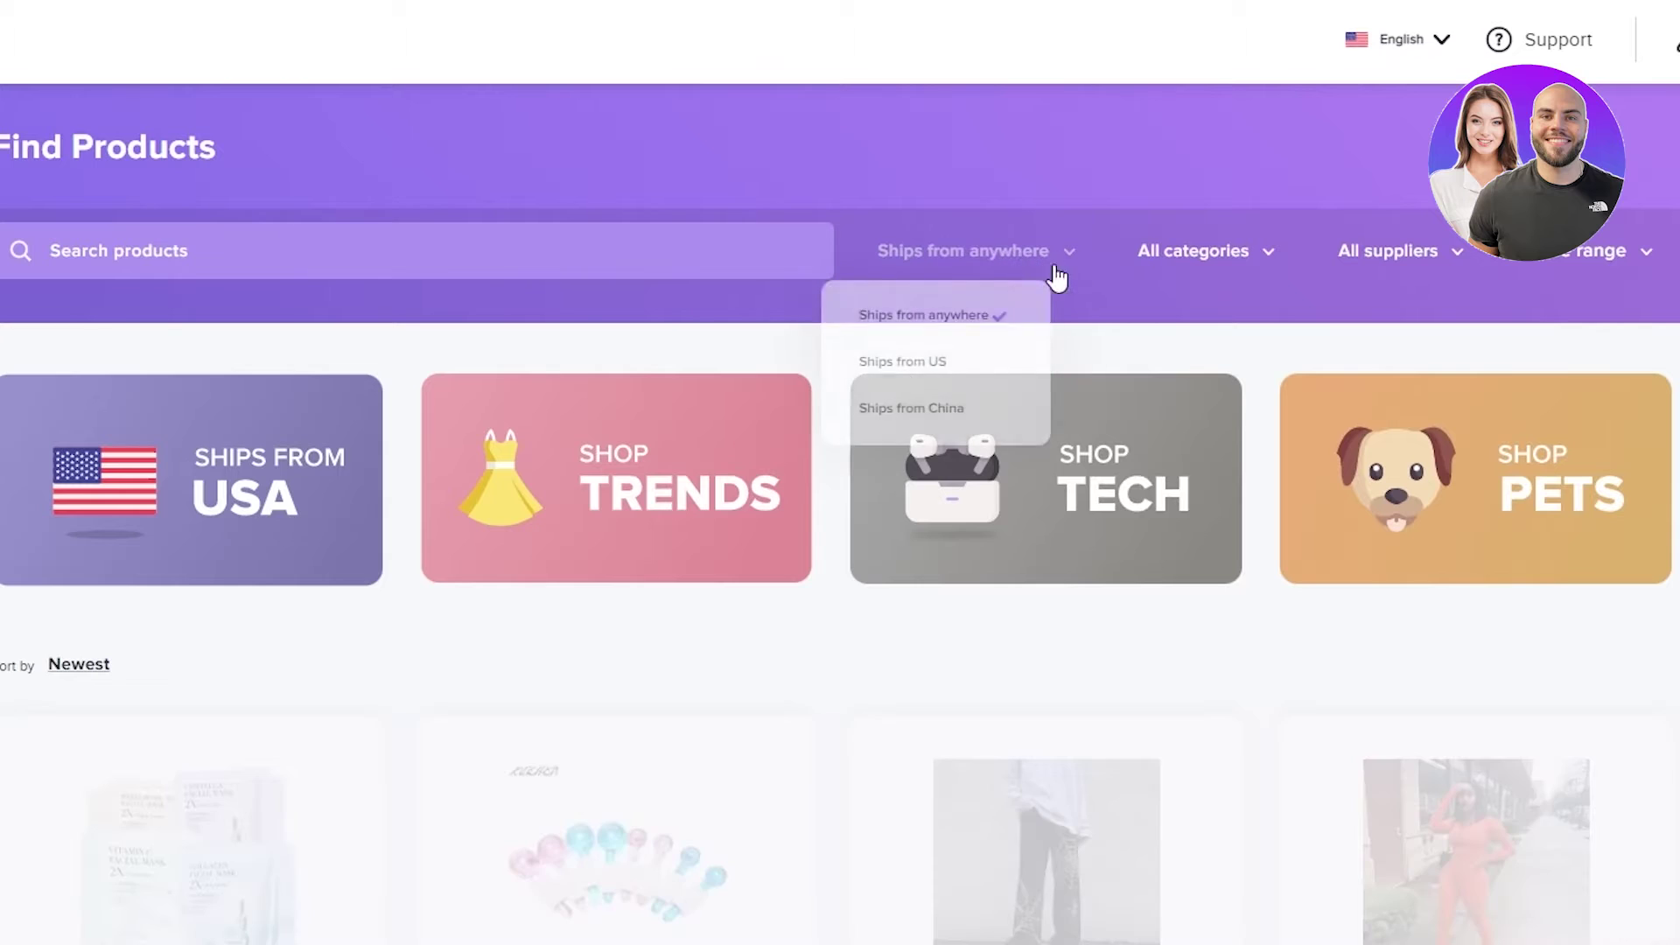
{"action": "left_click", "coordinate": [1225, 271]}
{"action": "left_click", "coordinate": [966, 239]}
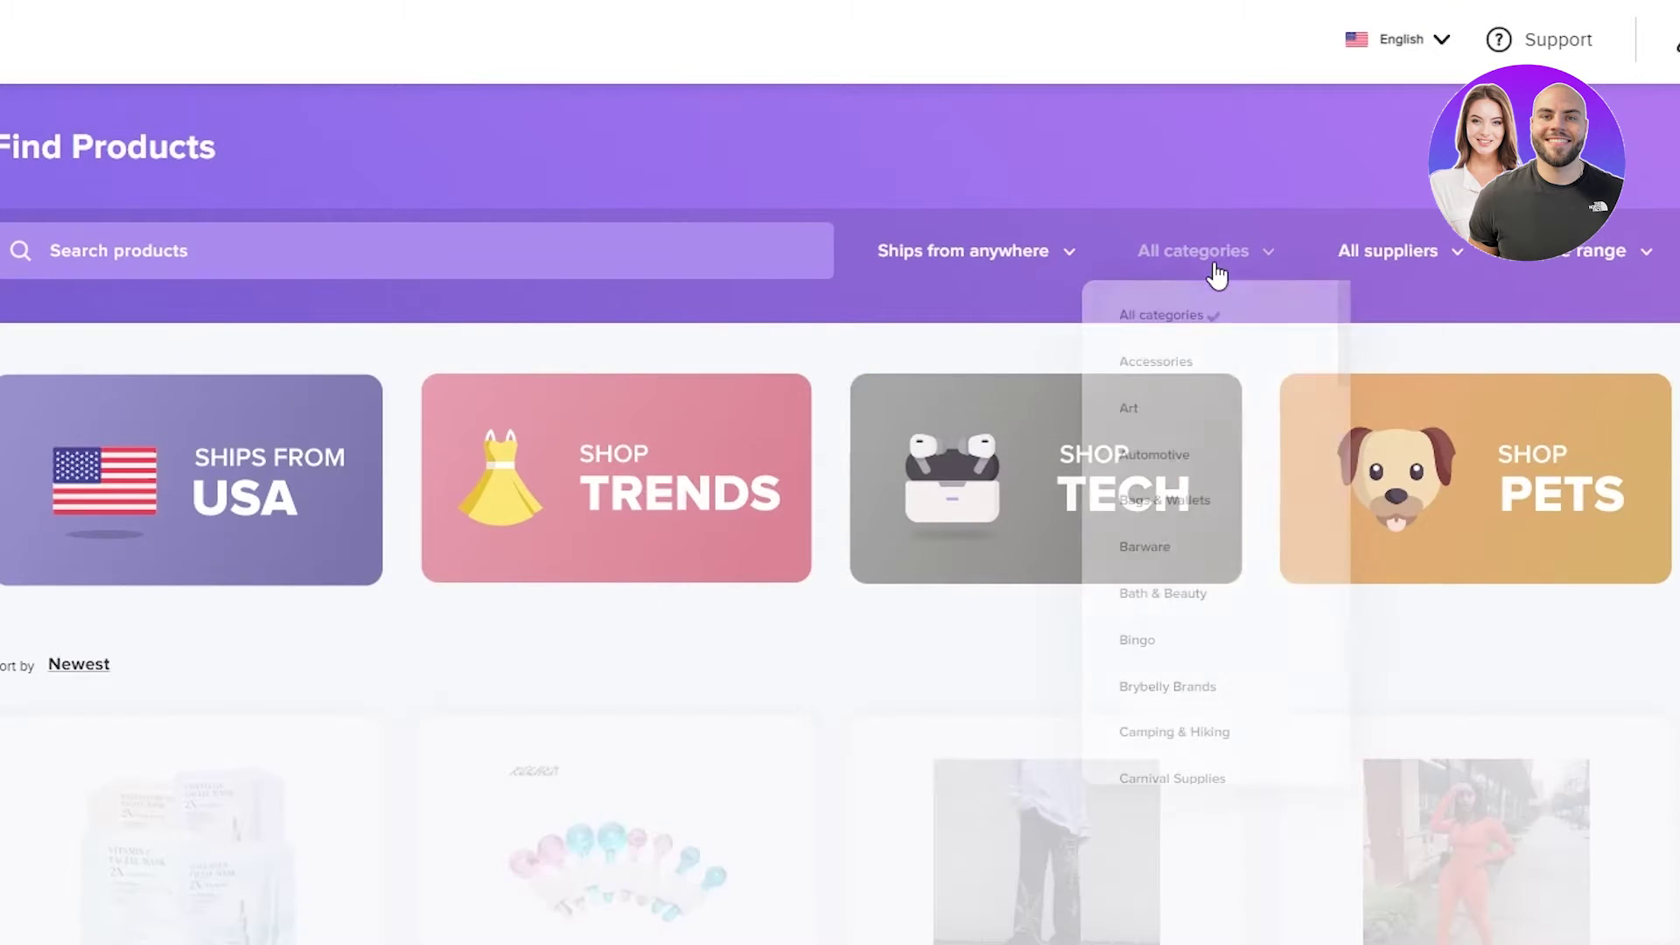
{"action": "mouse_move", "coordinate": [1602, 271]}
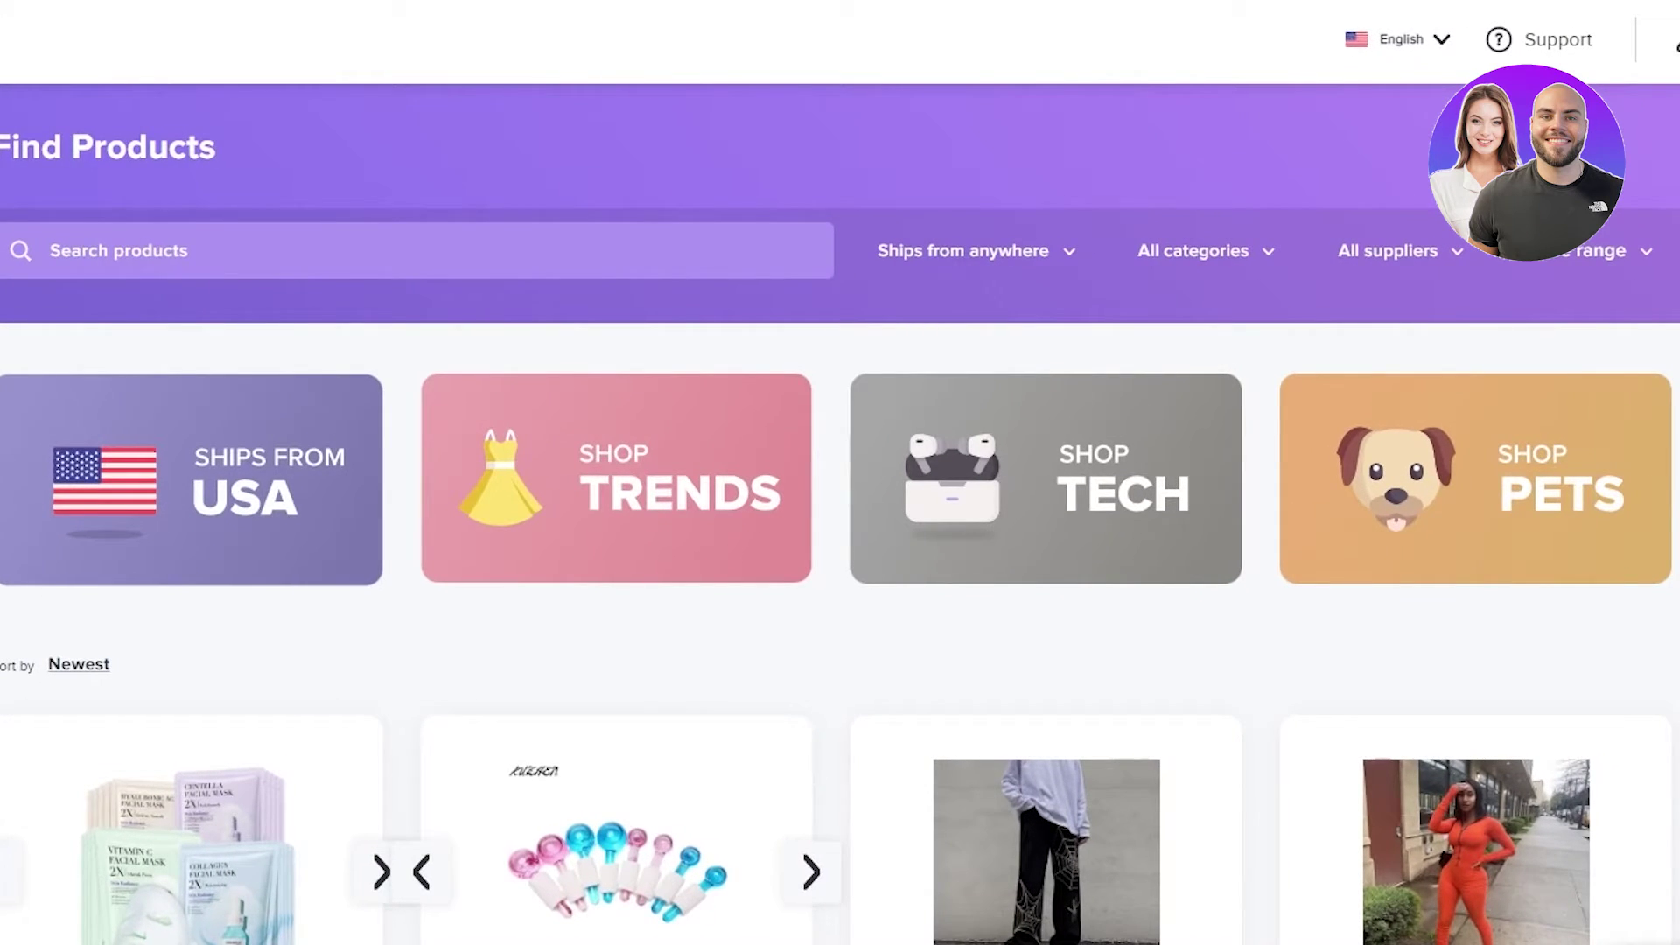
- Show only trending products and add the Akatsuki cap to the Import List
{"action": "scroll", "coordinate": [840, 525], "scroll_direction": "down", "scroll_amount": 1}
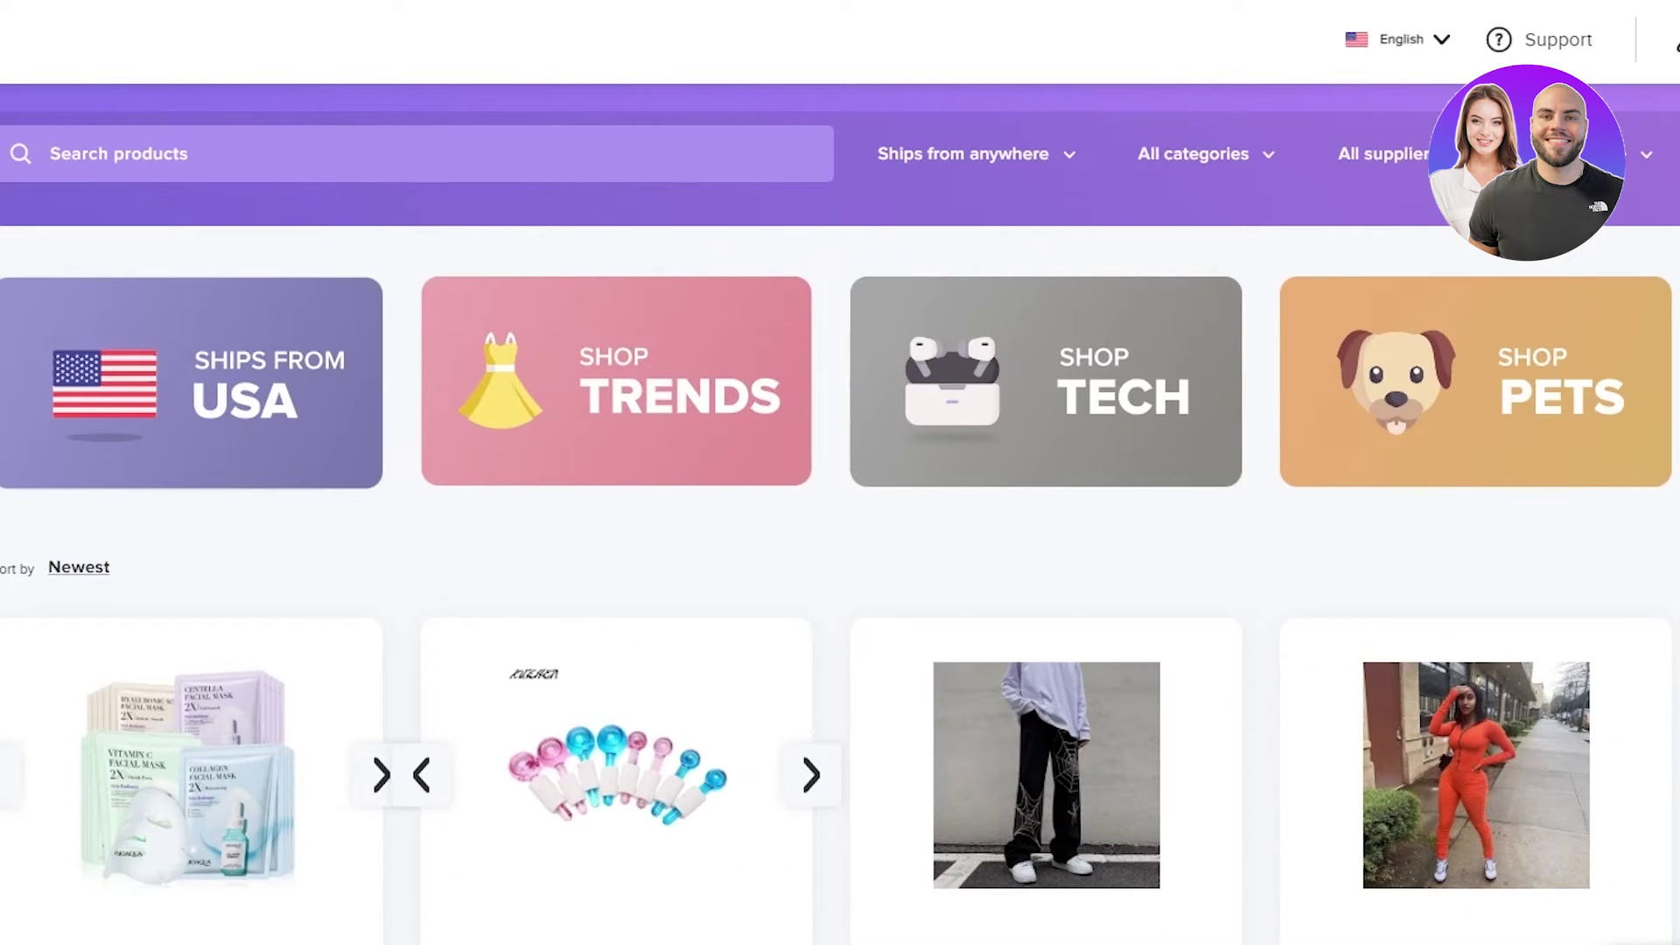
{"action": "scroll", "coordinate": [841, 526], "scroll_direction": "up", "scroll_amount": 1}
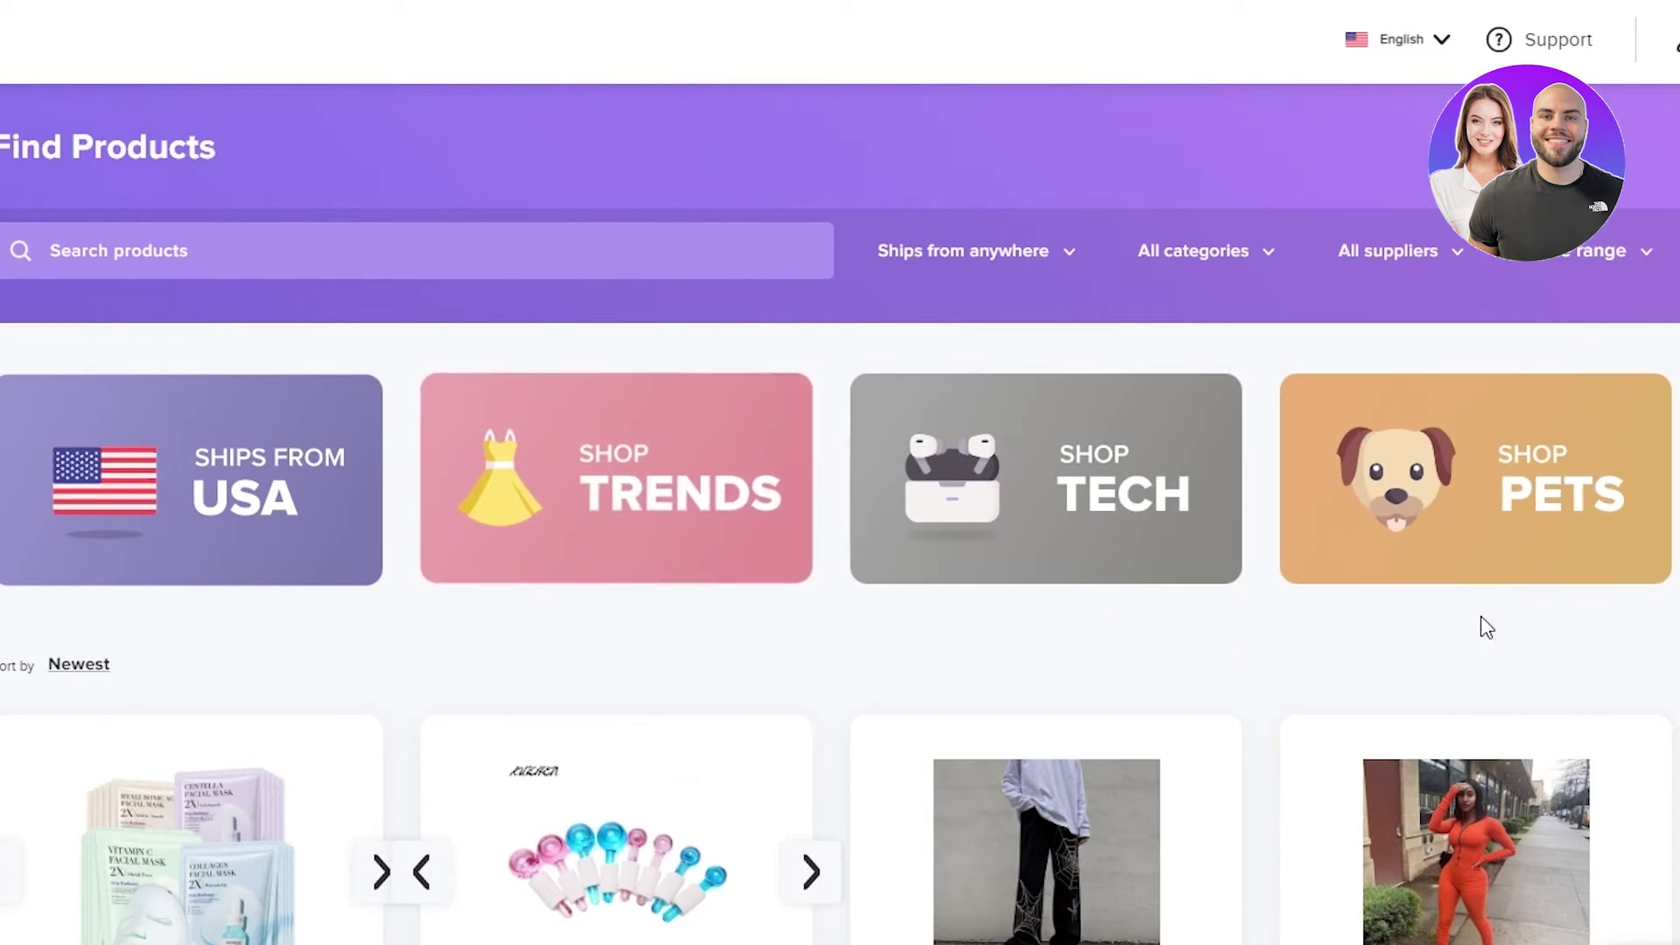
{"action": "left_click", "coordinate": [686, 521]}
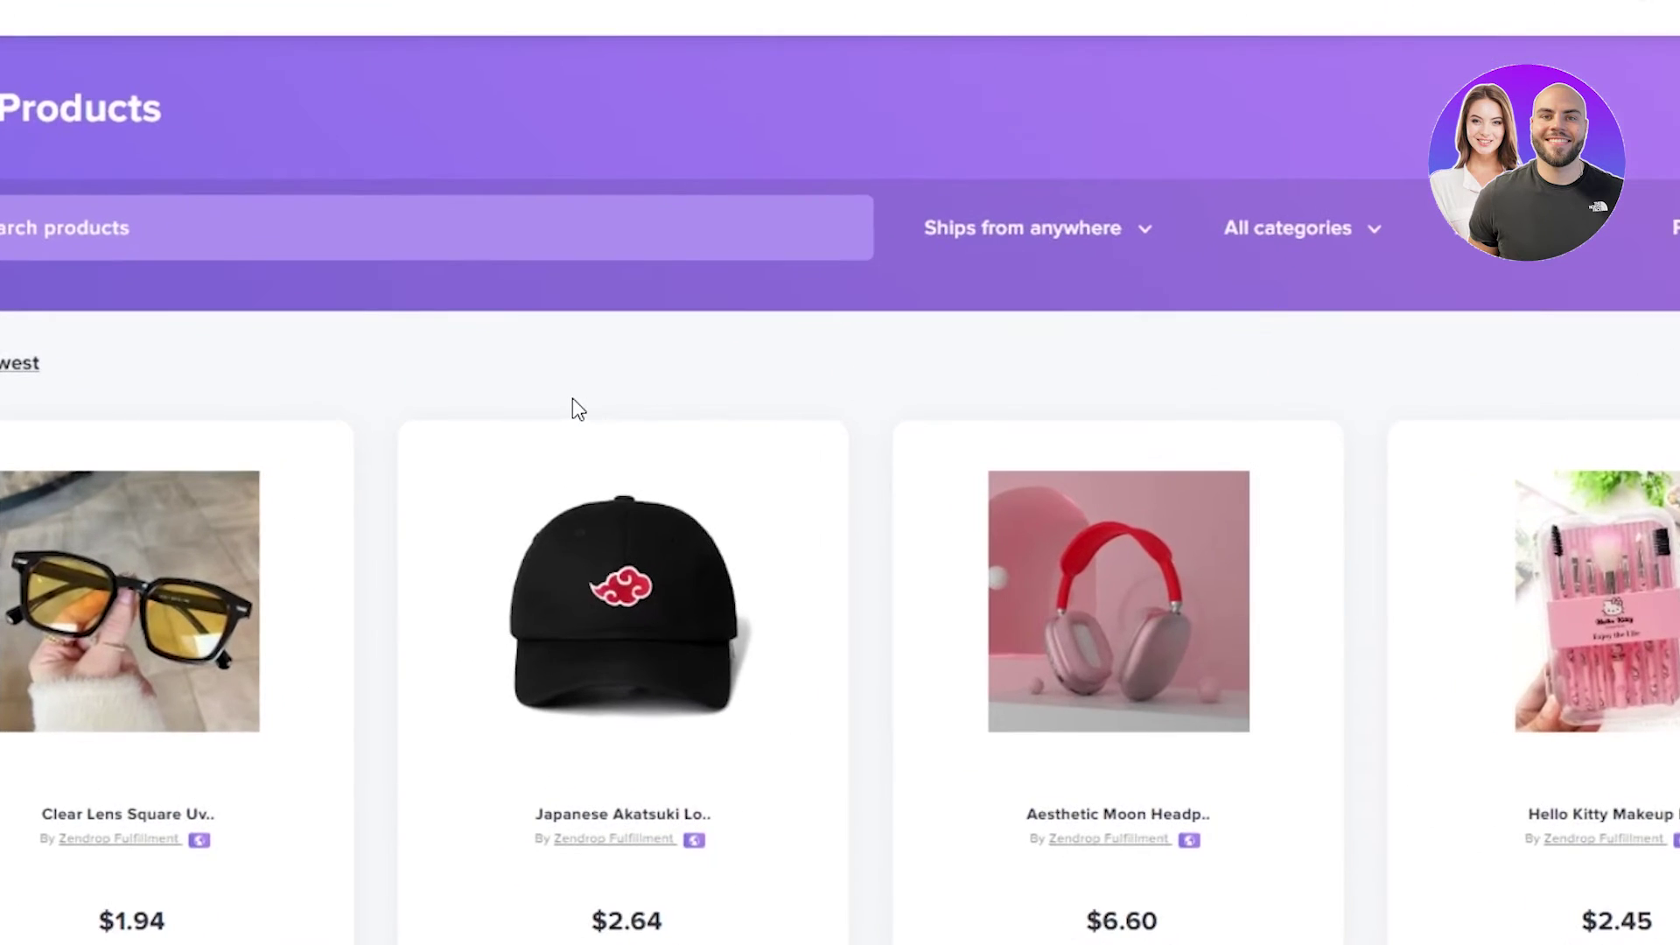
{"action": "mouse_move", "coordinate": [428, 600]}
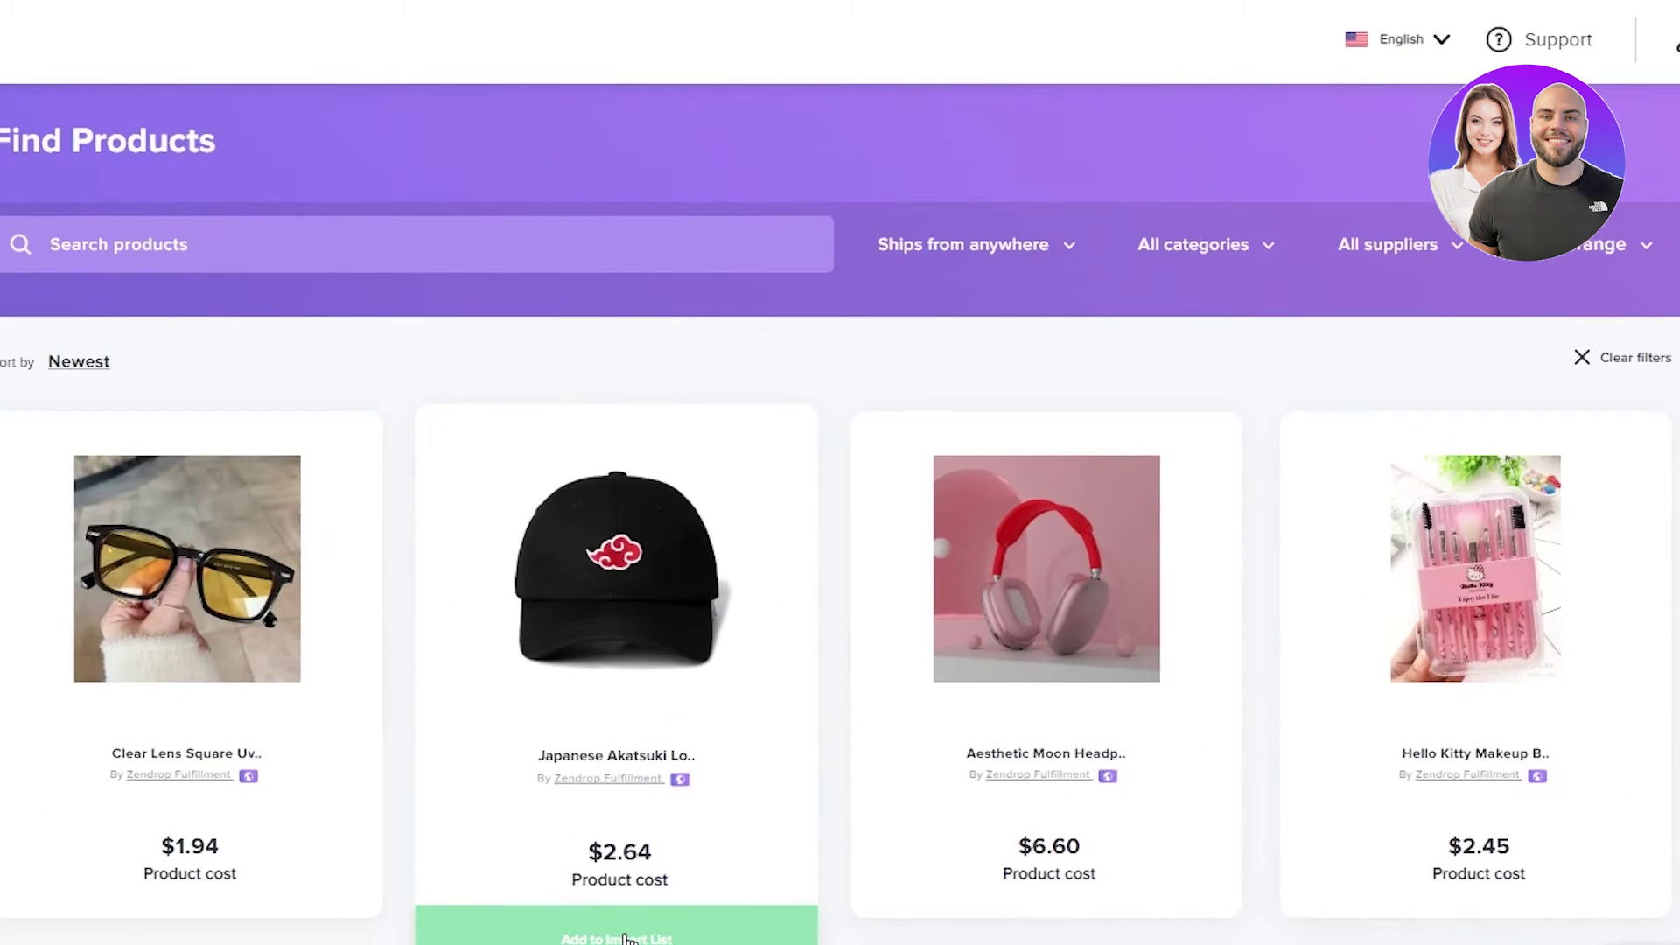
{"action": "left_click", "coordinate": [625, 937]}
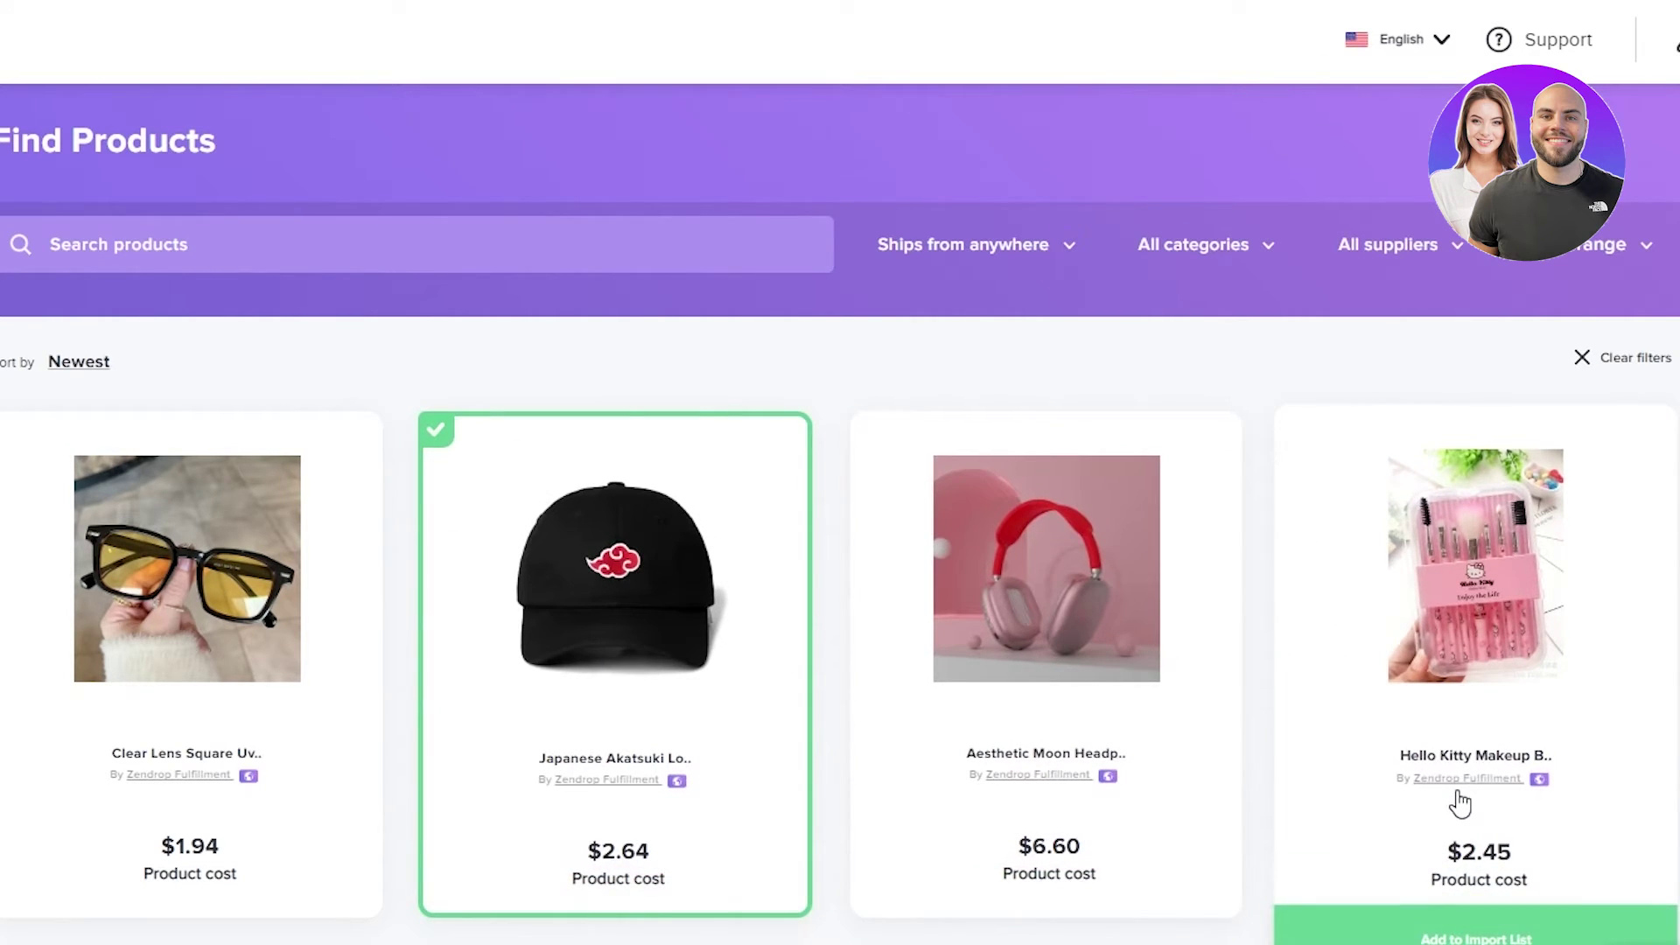
- Add the moon headphones and the hoodie to the Import List
{"action": "scroll", "coordinate": [1198, 823], "scroll_direction": "down", "scroll_amount": 4}
{"action": "scroll", "coordinate": [1198, 824], "scroll_direction": "down", "scroll_amount": 1}
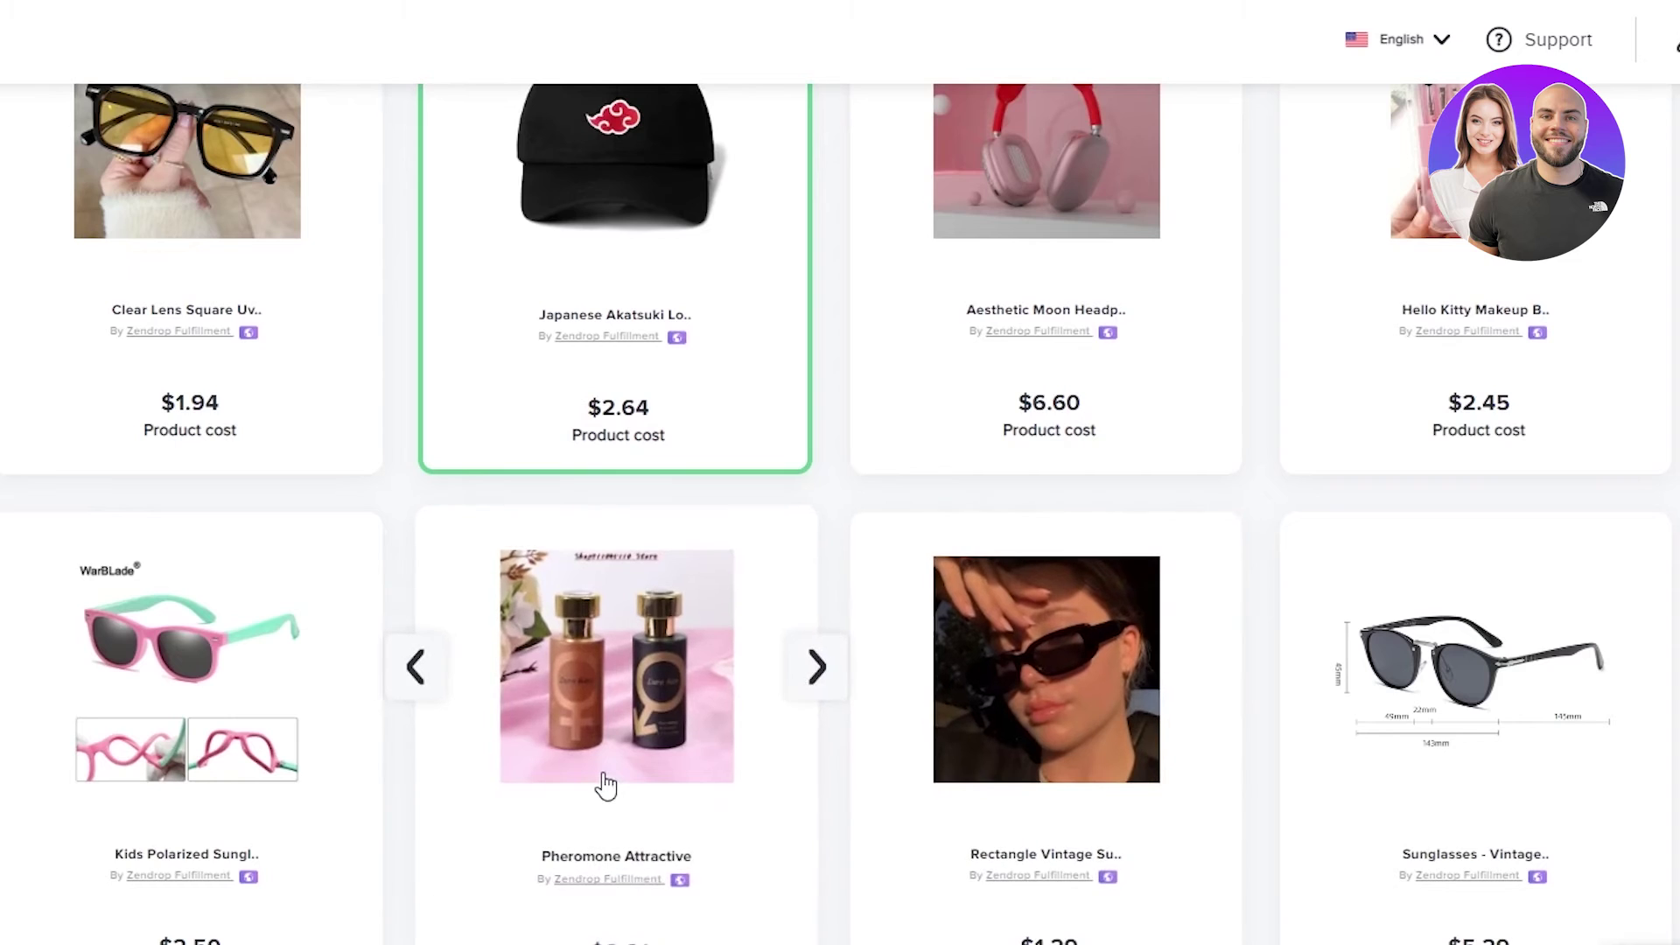
{"action": "mouse_move", "coordinate": [1055, 213]}
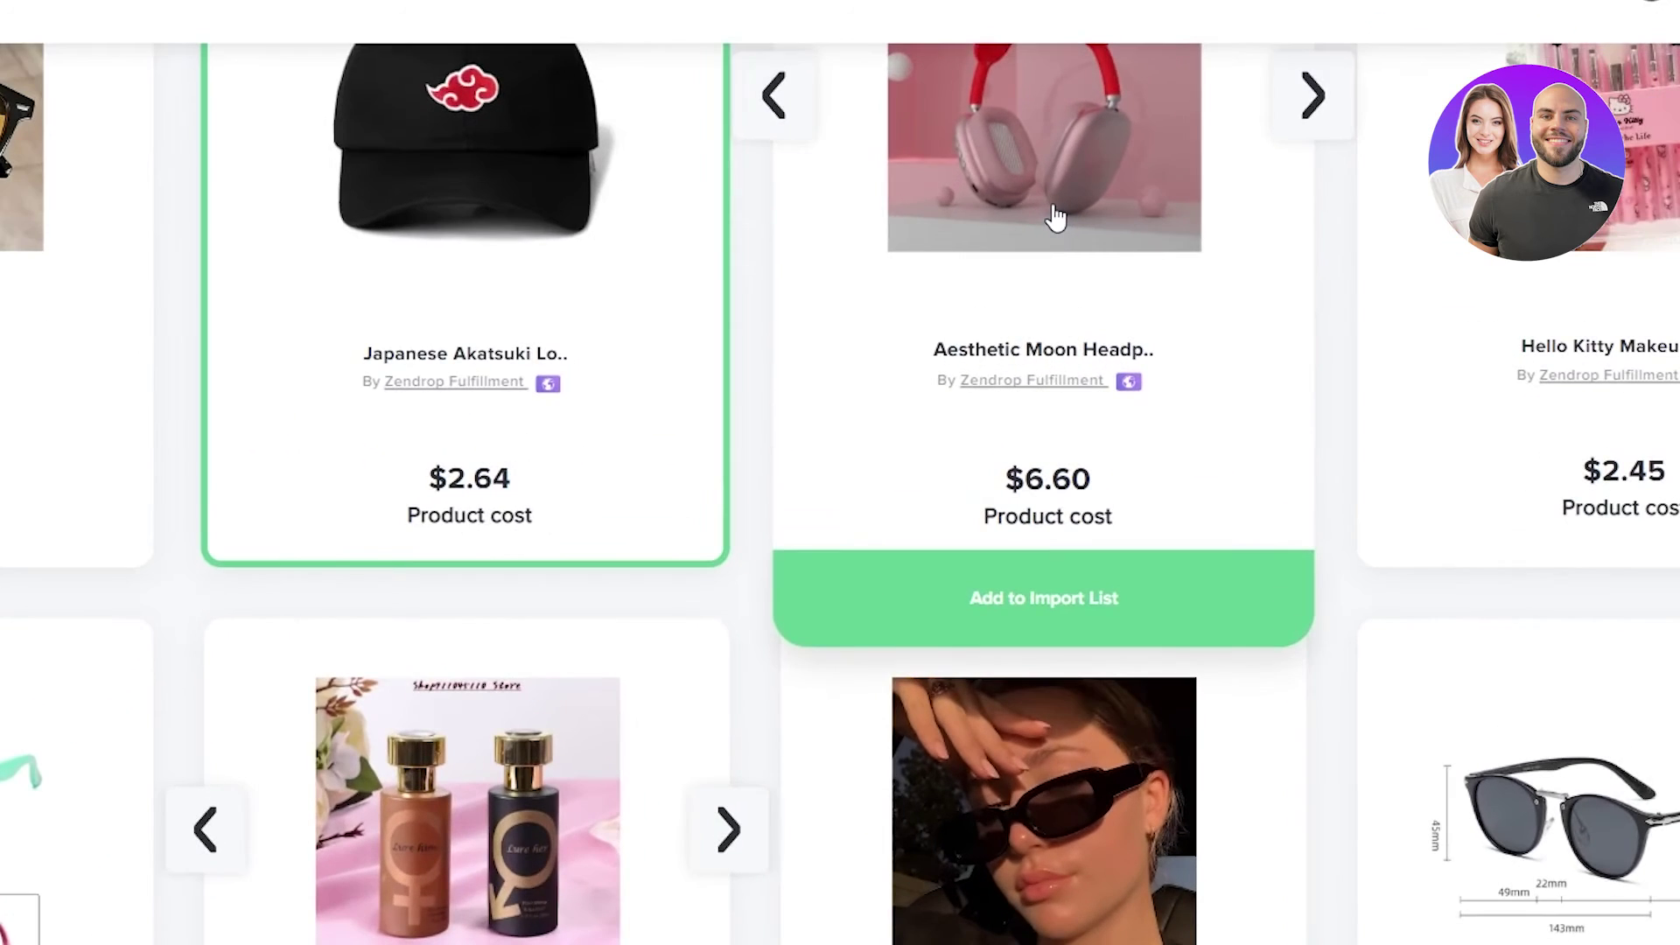
{"action": "left_click", "coordinate": [1035, 592]}
{"action": "scroll", "coordinate": [766, 696], "scroll_direction": "down", "scroll_amount": 14}
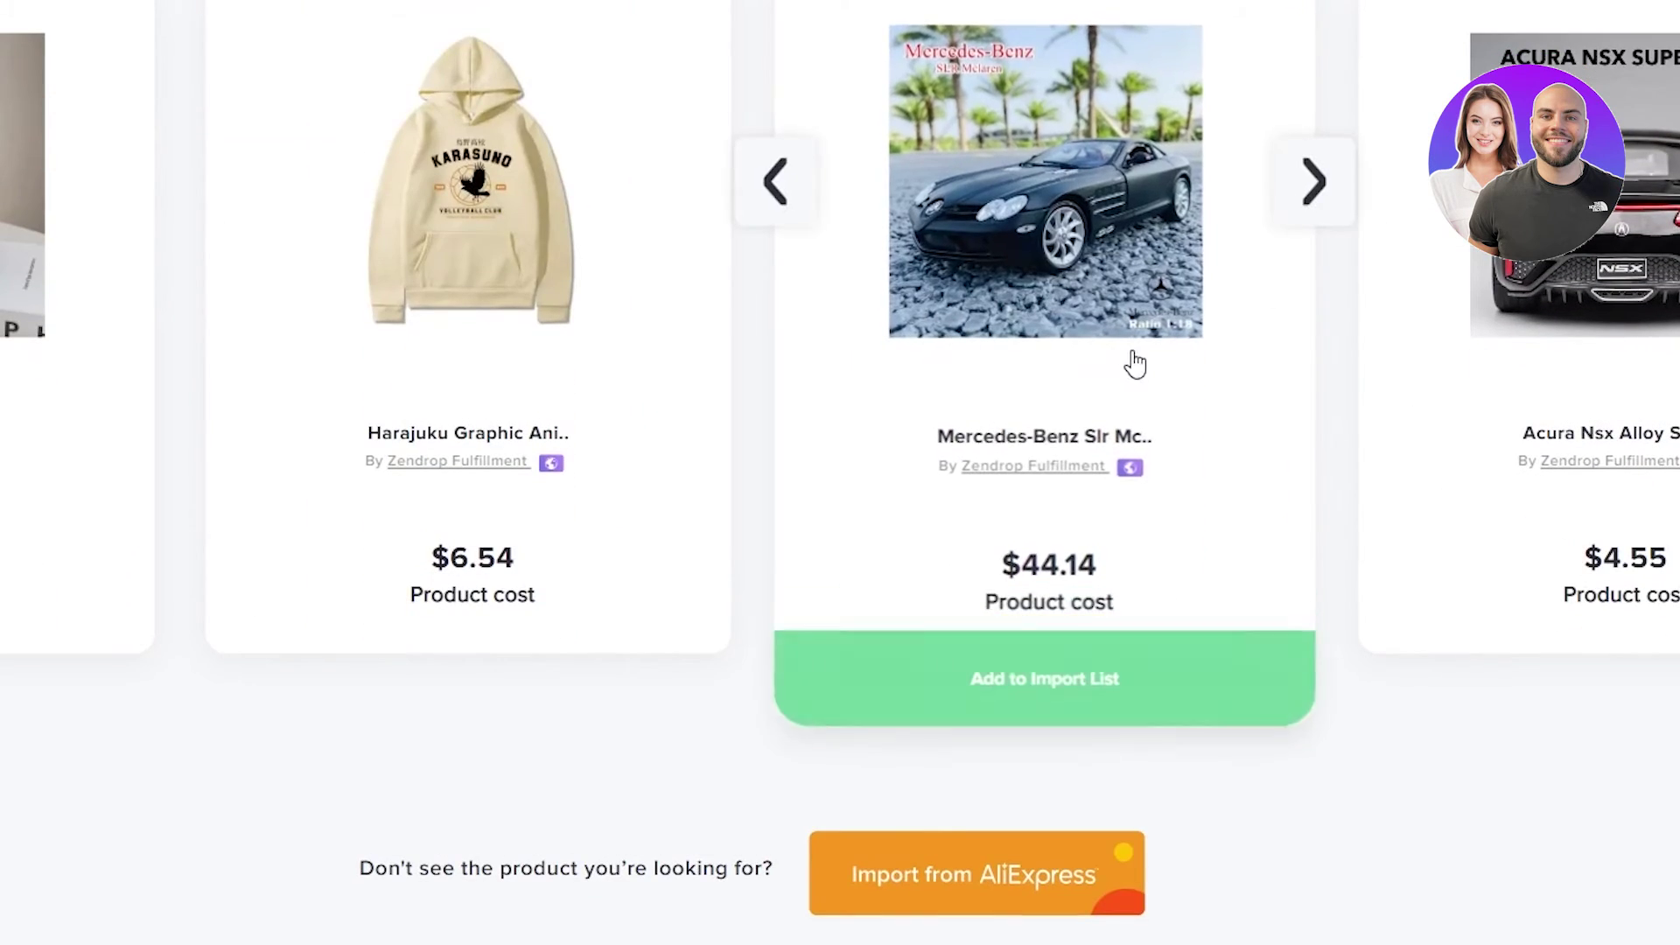
{"action": "mouse_move", "coordinate": [517, 450]}
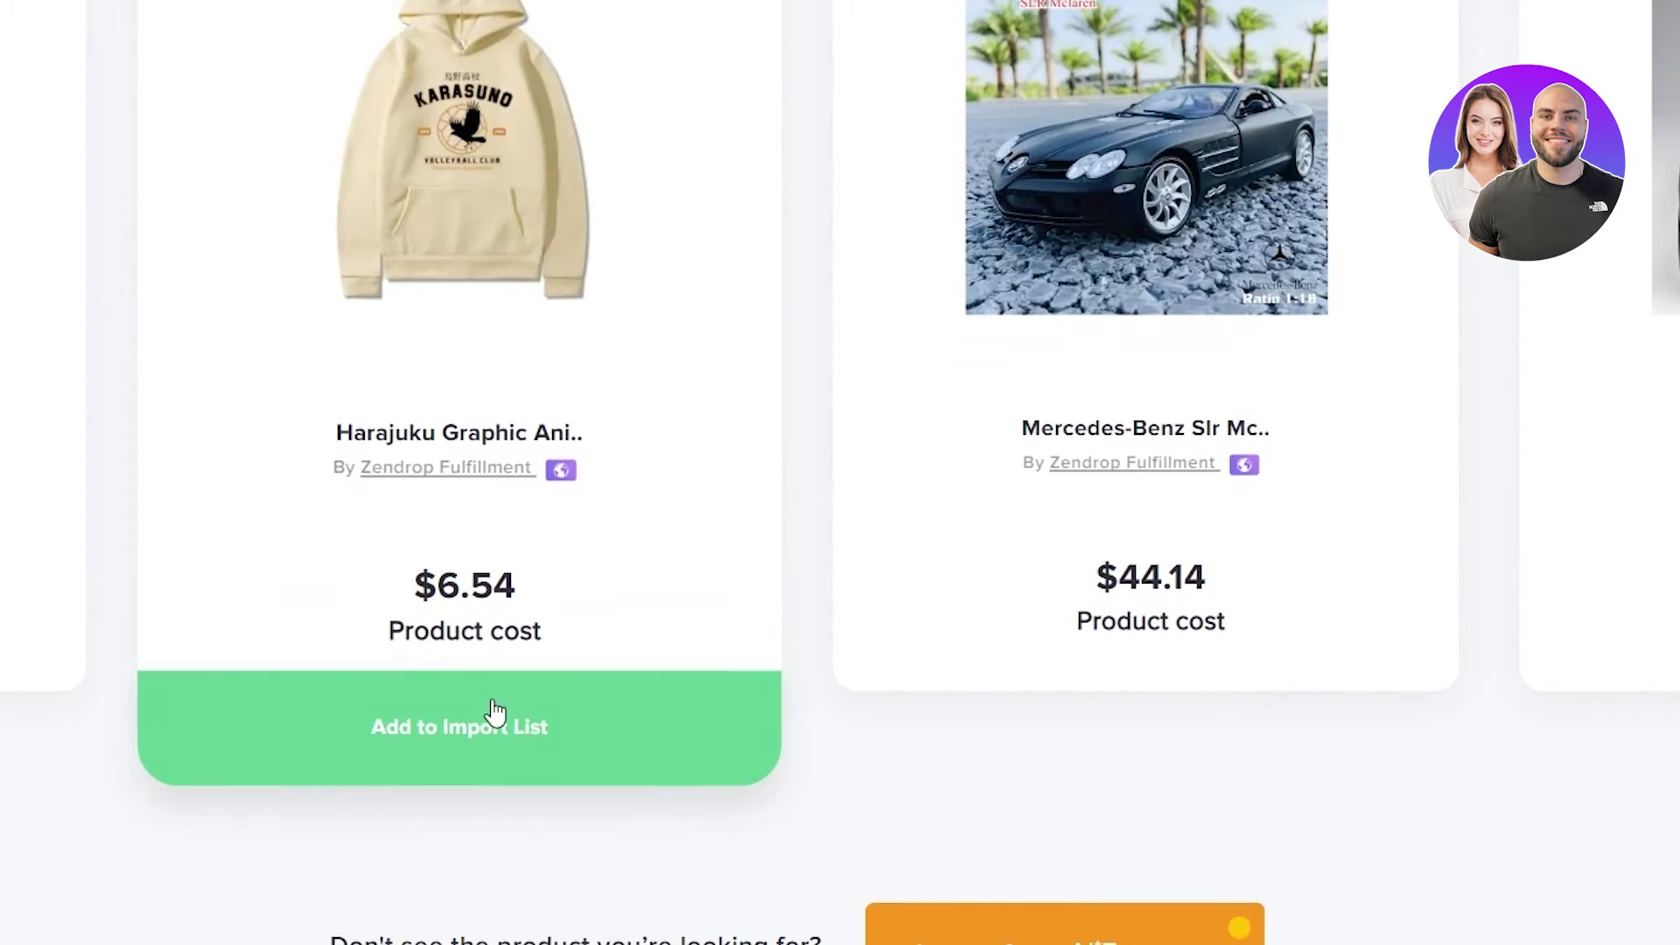
{"action": "left_click", "coordinate": [487, 728]}
- Add the rotating fidget rings to the Import List, ending with them kept on it
{"action": "scroll", "coordinate": [1200, 507], "scroll_direction": "down", "scroll_amount": 10}
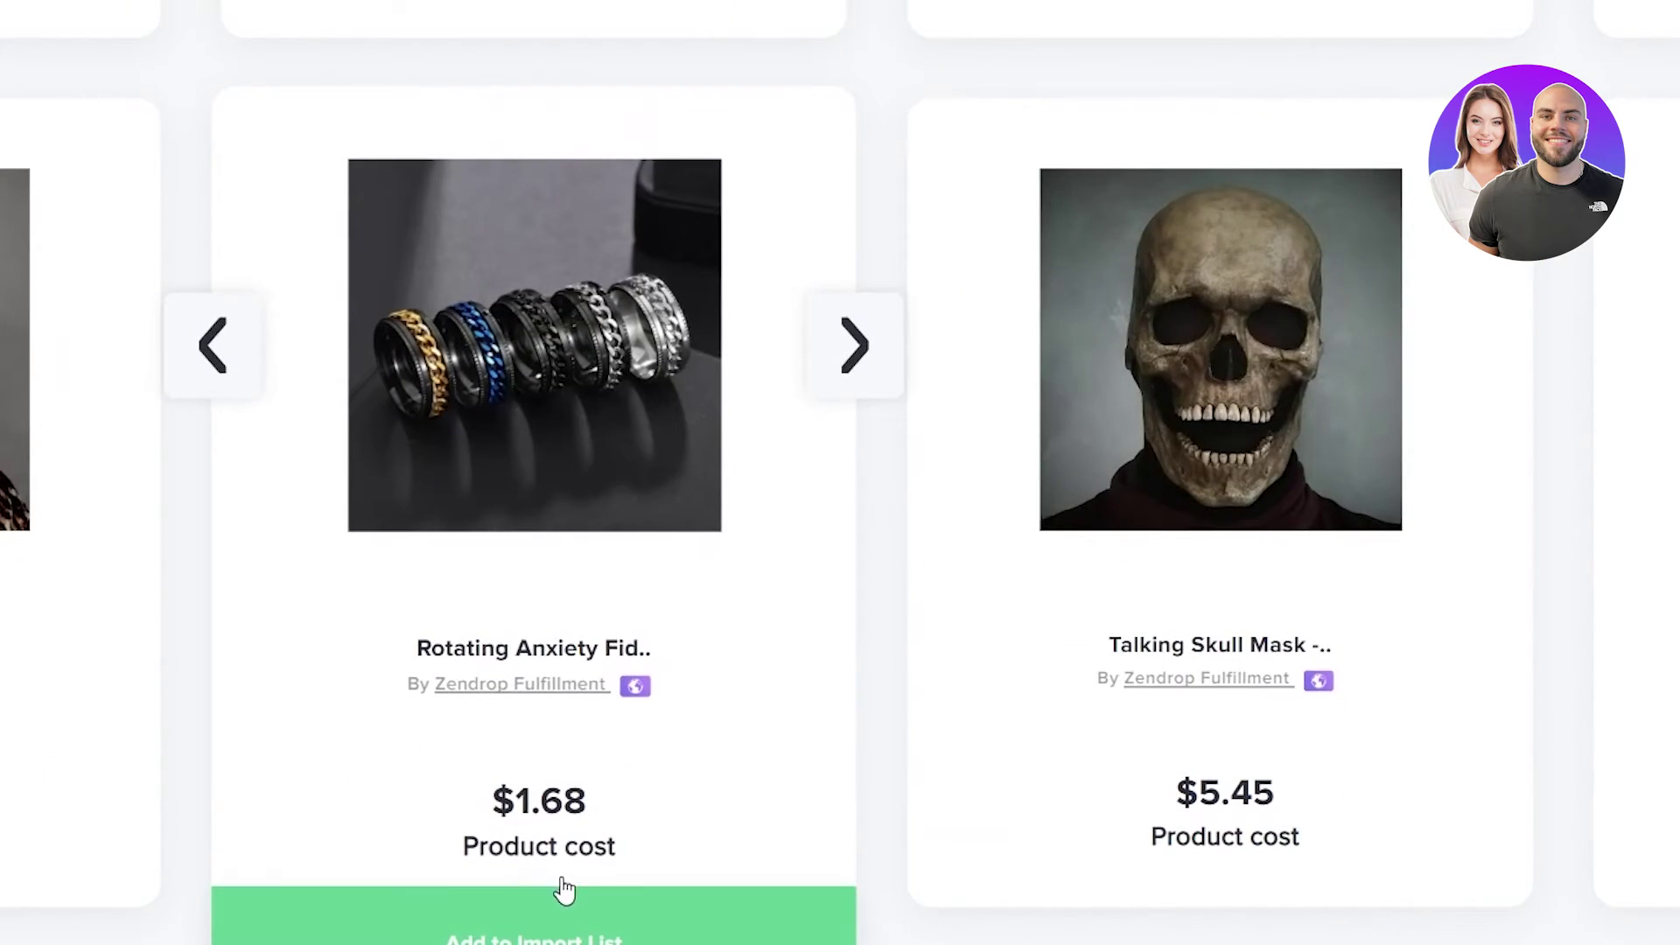
{"action": "left_click", "coordinate": [630, 904]}
{"action": "left_click", "coordinate": [591, 921]}
{"action": "left_click", "coordinate": [637, 913]}
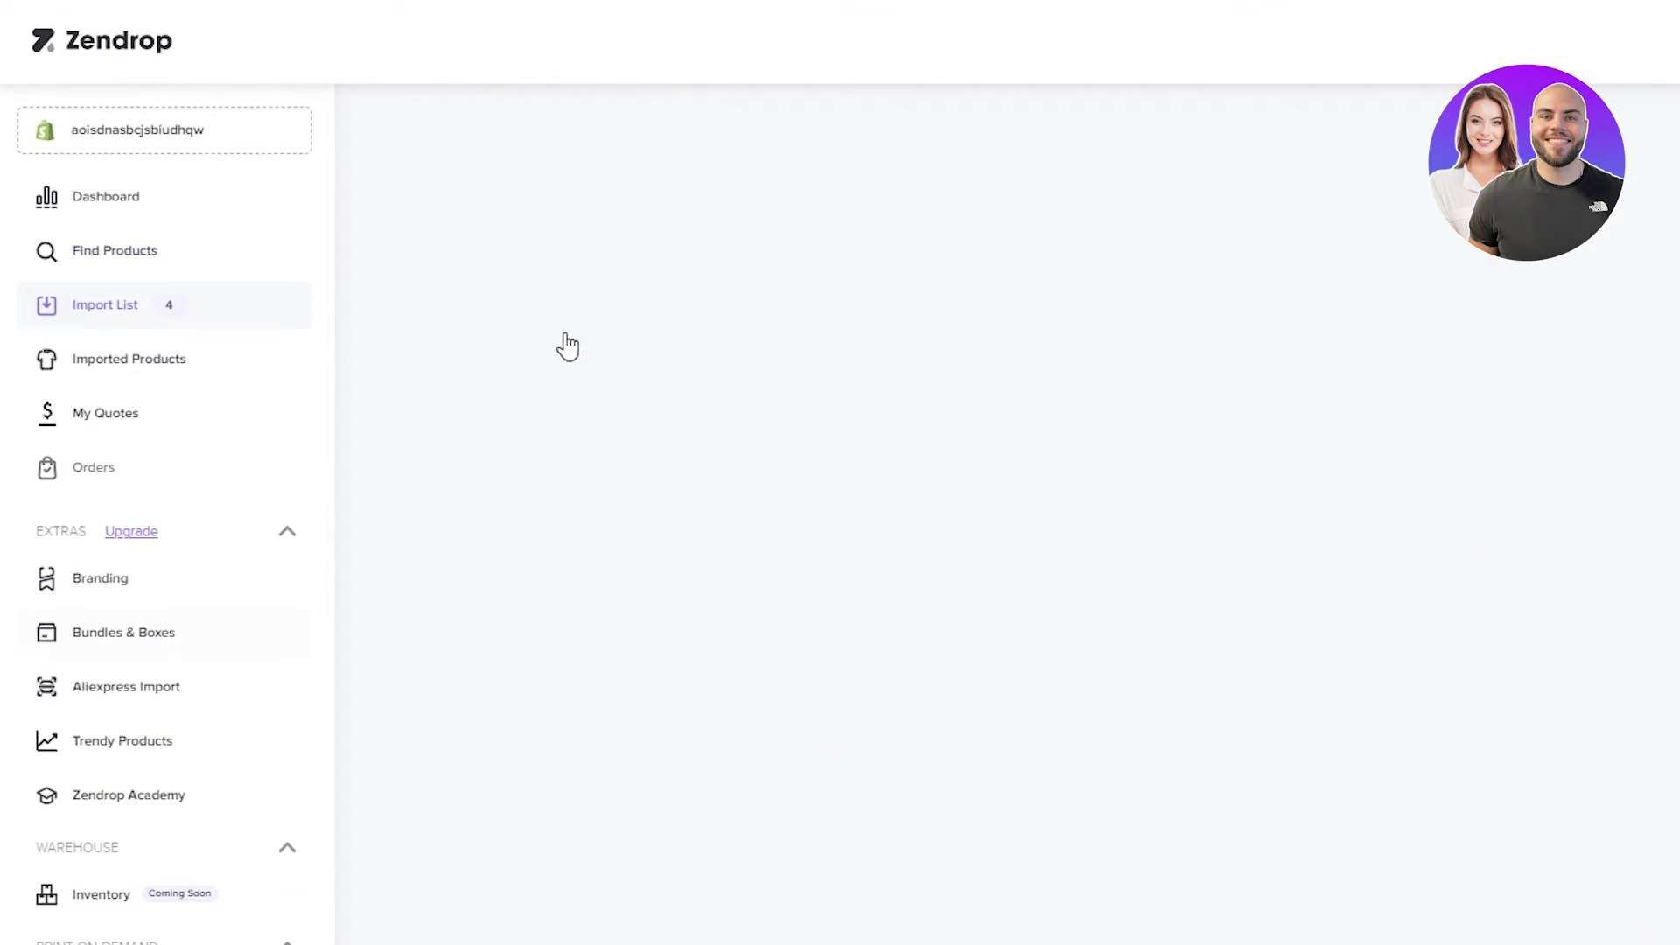
- Show the Rotating Anxiety Fidget Rings' description on its Import List card
{"action": "scroll", "coordinate": [796, 436], "scroll_direction": "down", "scroll_amount": 9}
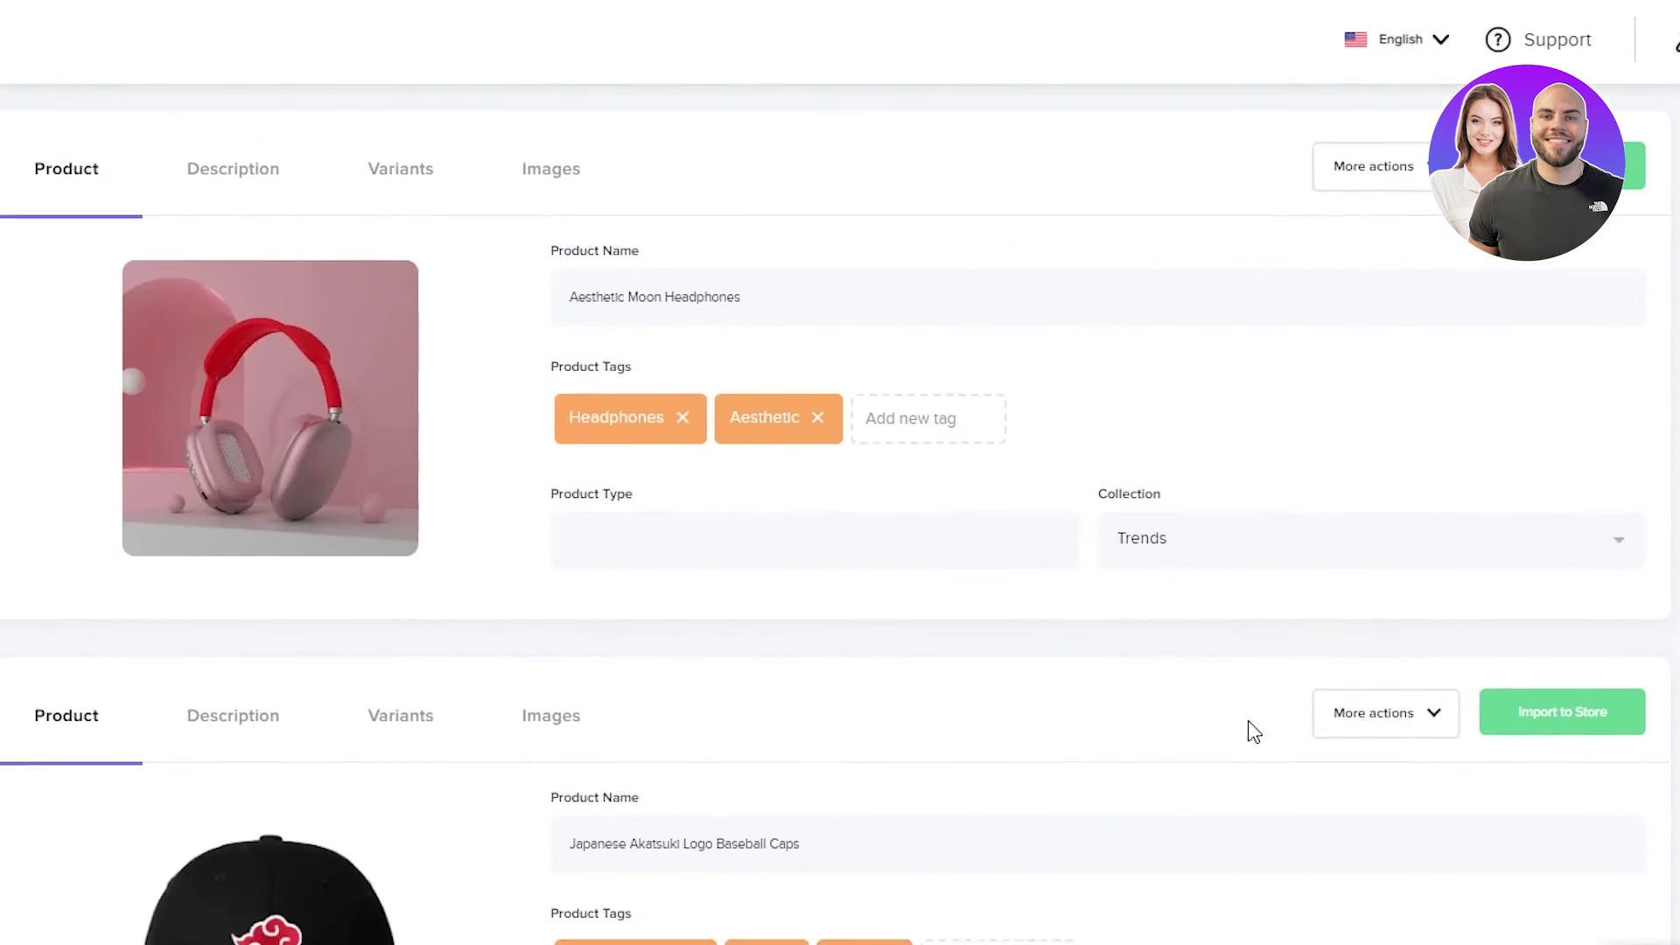
{"action": "scroll", "coordinate": [1103, 656], "scroll_direction": "up", "scroll_amount": 8}
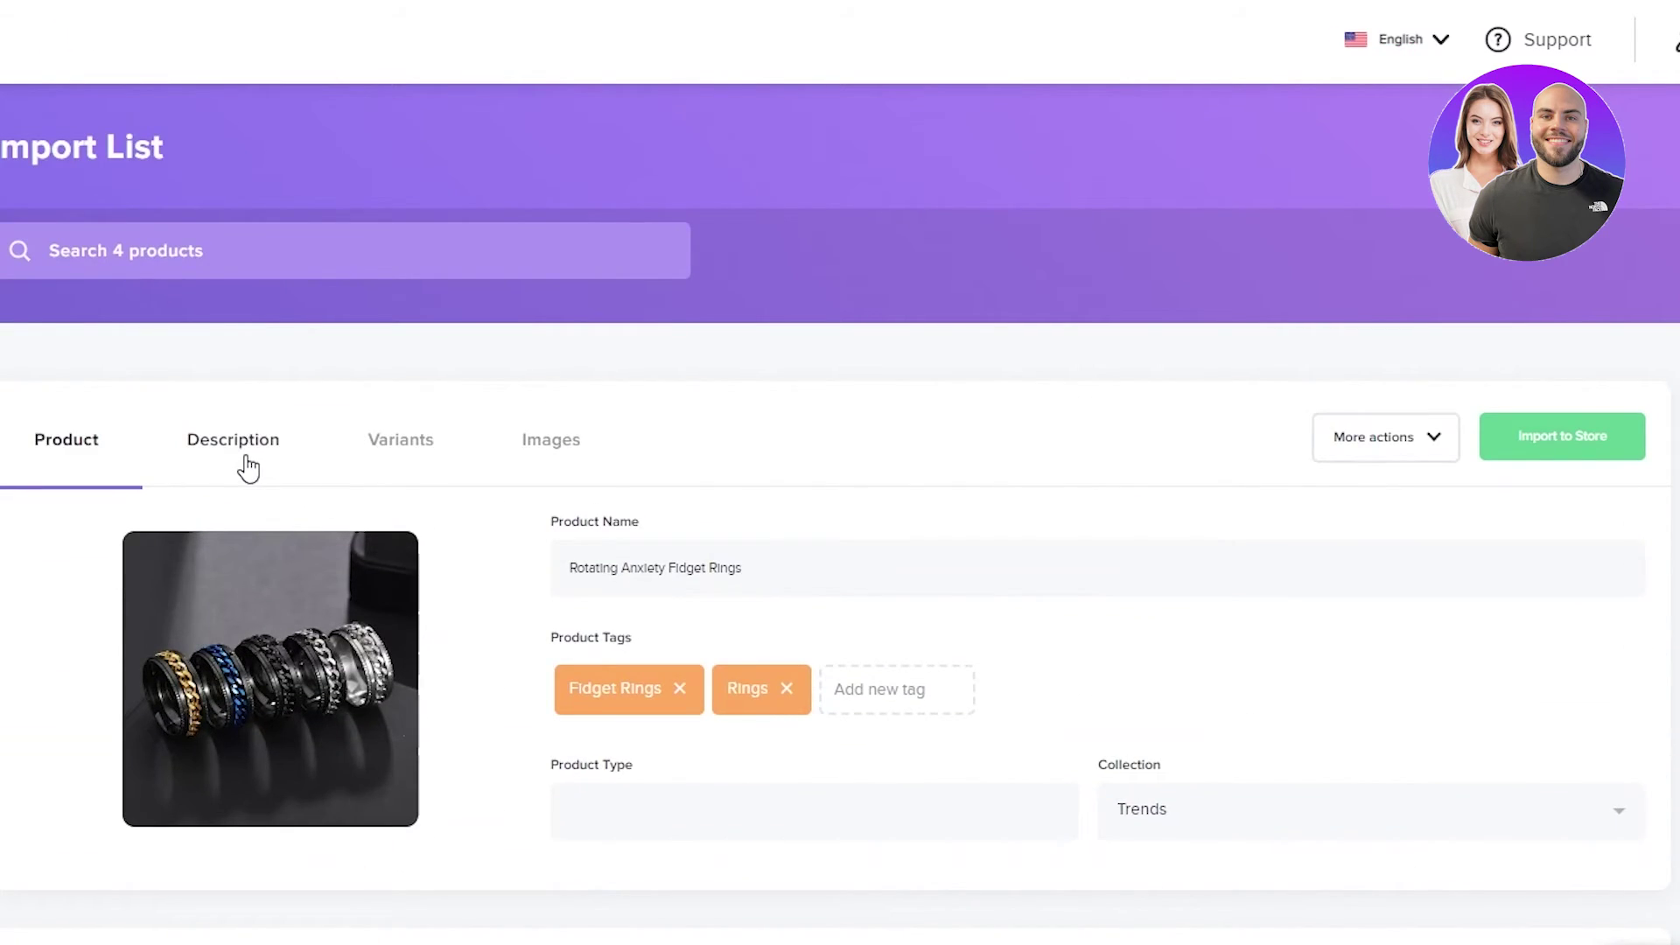
{"action": "left_click", "coordinate": [233, 439]}
- Review the rings' variant list, then view its product images, all ticked for import
{"action": "scroll", "coordinate": [291, 792], "scroll_direction": "down", "scroll_amount": 5}
{"action": "scroll", "coordinate": [232, 499], "scroll_direction": "up", "scroll_amount": 5}
{"action": "scroll", "coordinate": [235, 487], "scroll_direction": "down", "scroll_amount": 2}
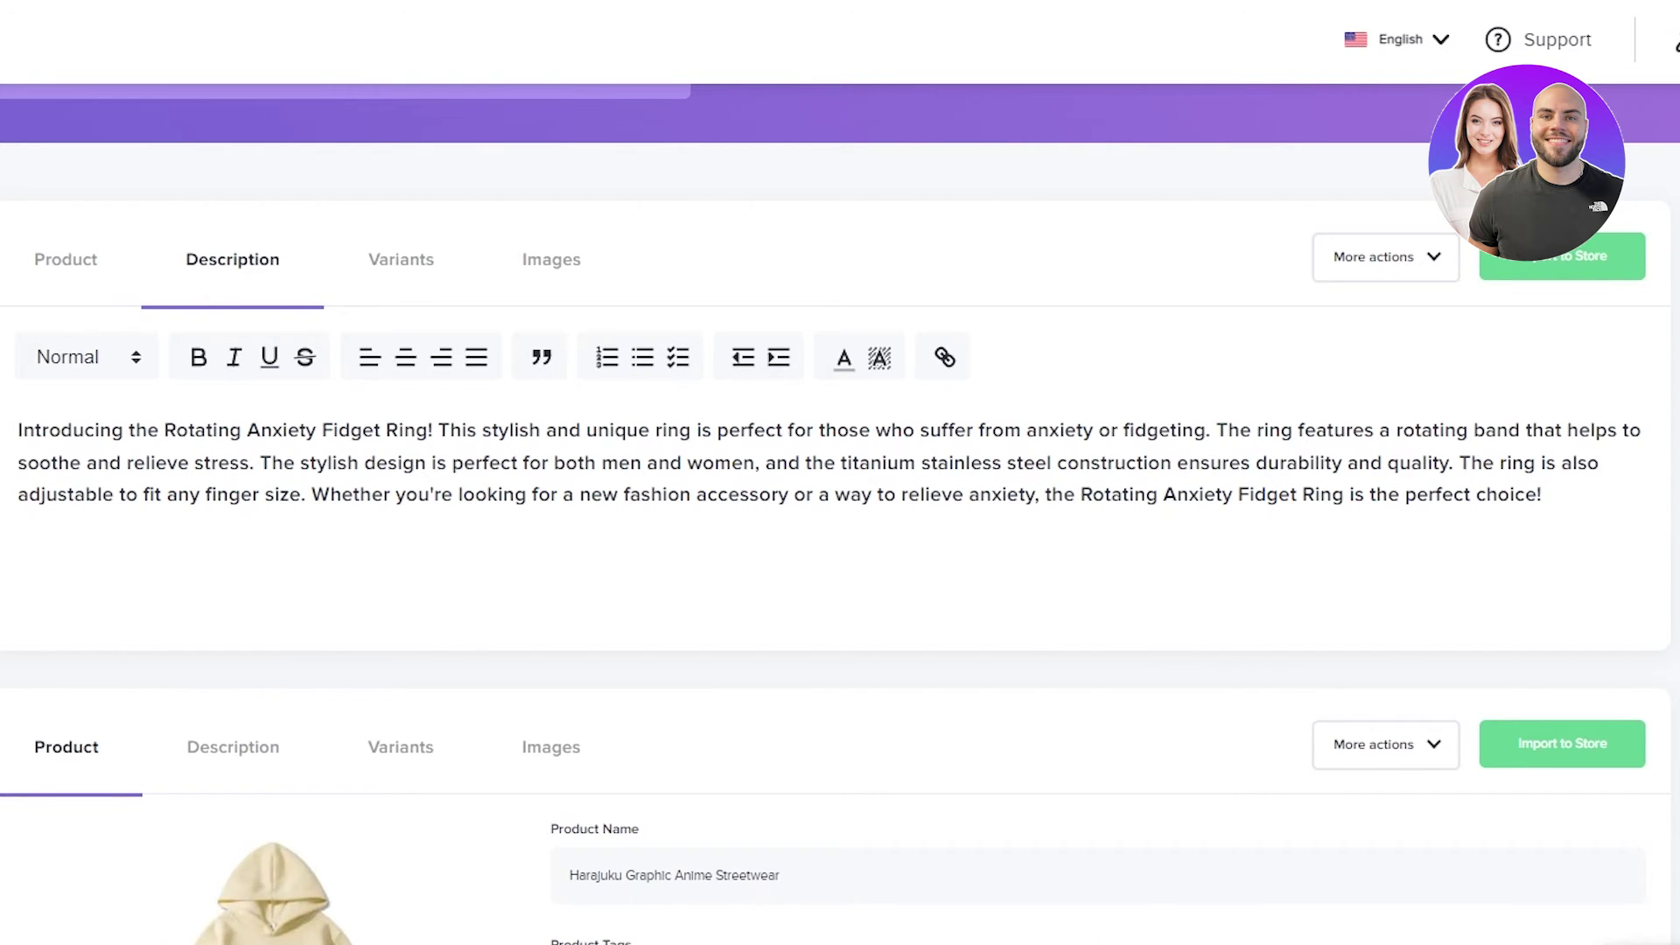
{"action": "scroll", "coordinate": [307, 289], "scroll_direction": "down", "scroll_amount": 6}
{"action": "scroll", "coordinate": [359, 307], "scroll_direction": "up", "scroll_amount": 8}
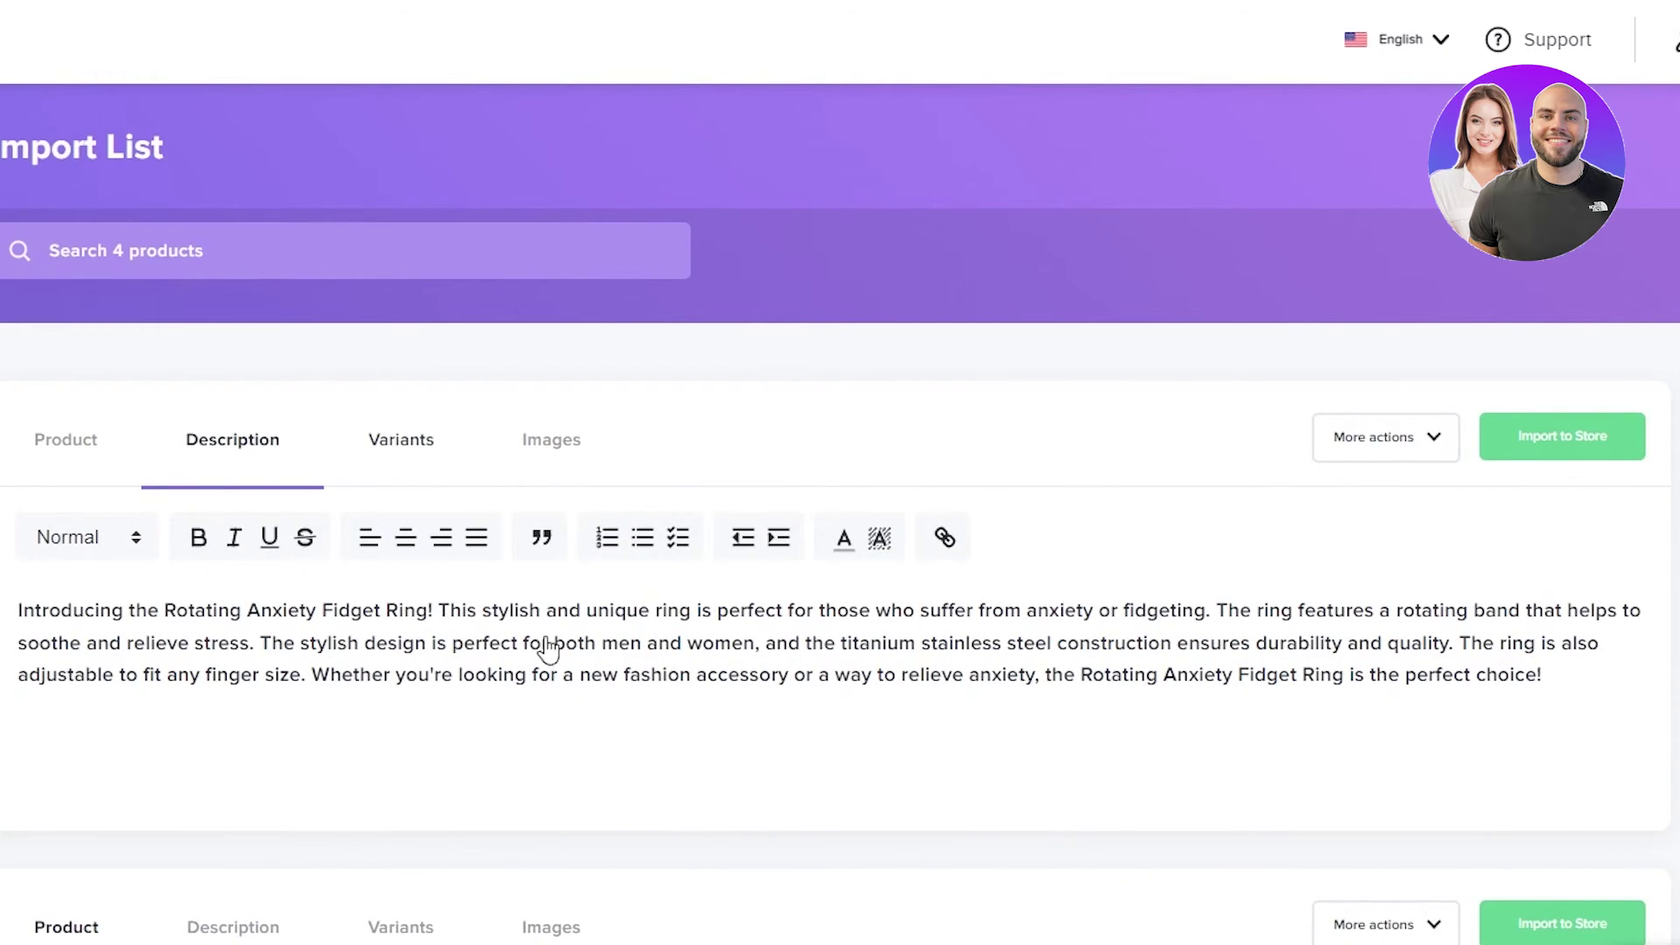
{"action": "scroll", "coordinate": [549, 700], "scroll_direction": "down", "scroll_amount": 10}
{"action": "scroll", "coordinate": [408, 560], "scroll_direction": "down", "scroll_amount": 5}
{"action": "scroll", "coordinate": [407, 548], "scroll_direction": "down", "scroll_amount": 20}
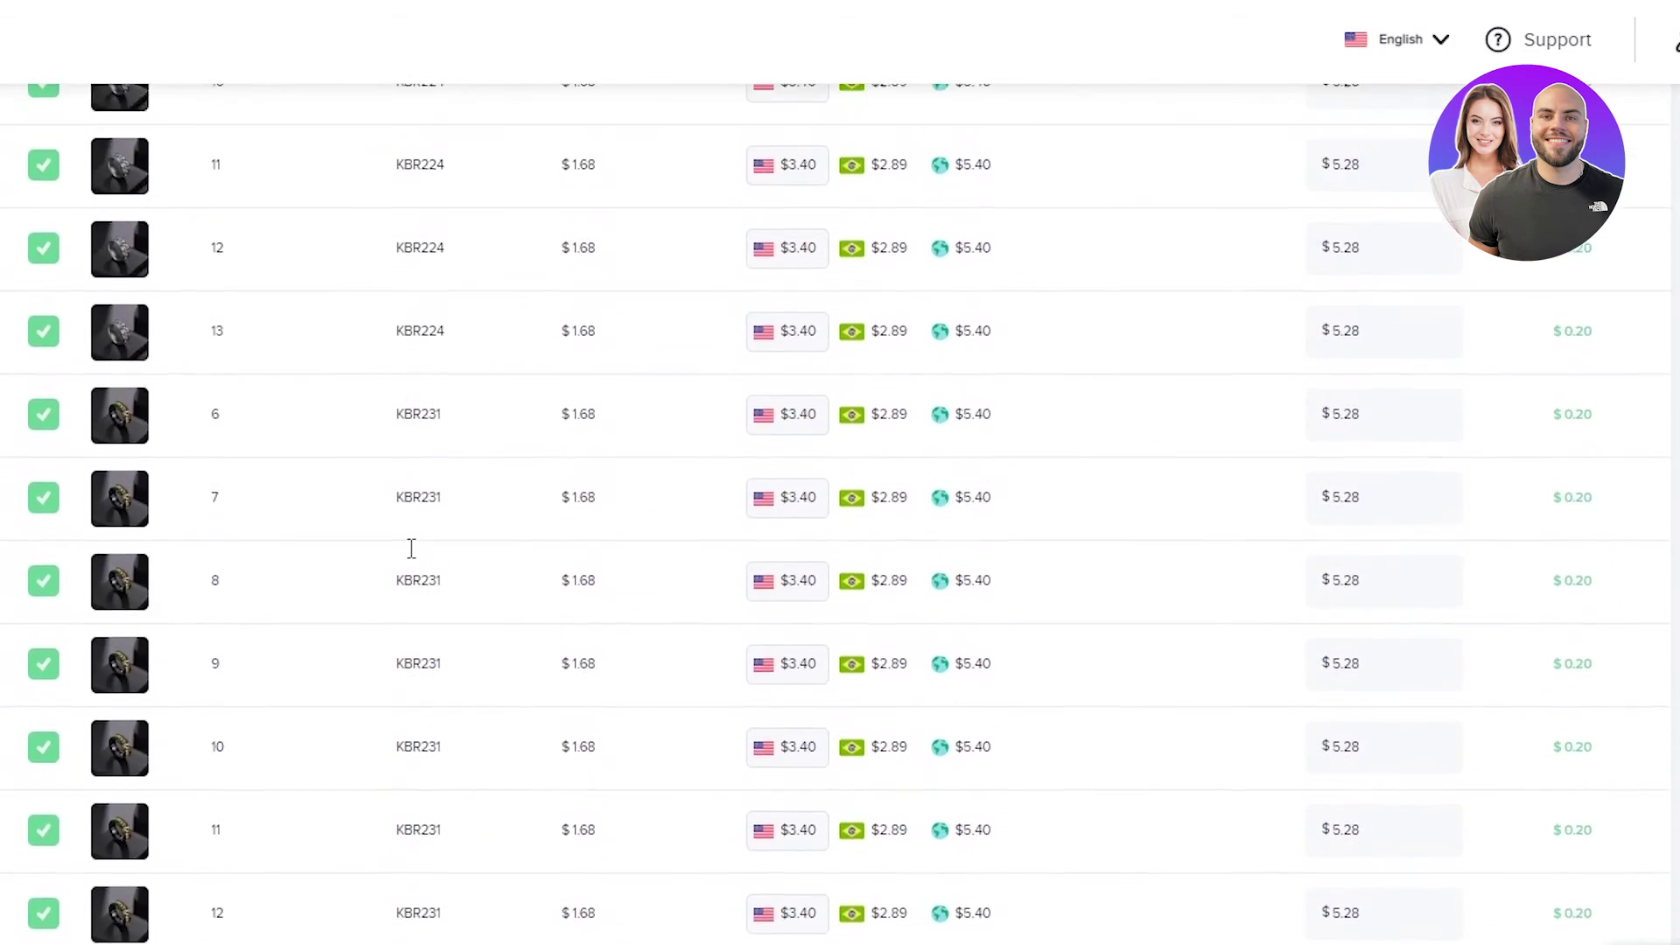
{"action": "scroll", "coordinate": [433, 545], "scroll_direction": "up", "scroll_amount": 10}
{"action": "left_click", "coordinate": [538, 444]}
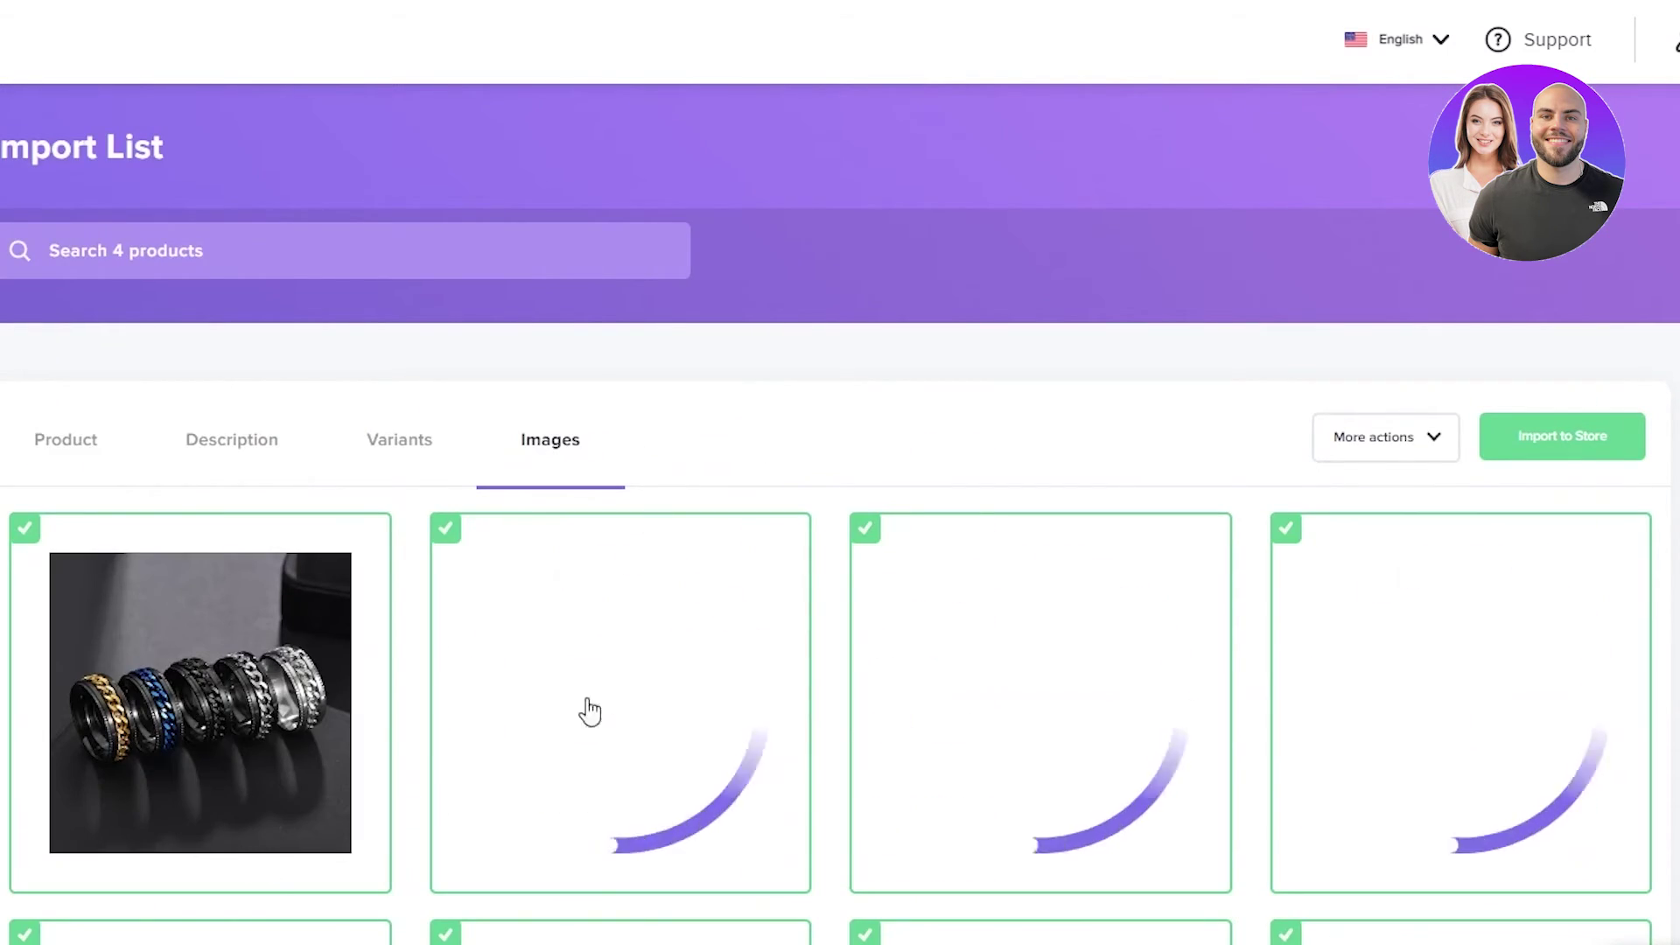
{"action": "scroll", "coordinate": [922, 698], "scroll_direction": "down", "scroll_amount": 2}
- Attempt to import the fidget rings, accept the conditions, and dismiss the 100-variant error
{"action": "left_click", "coordinate": [1582, 292]}
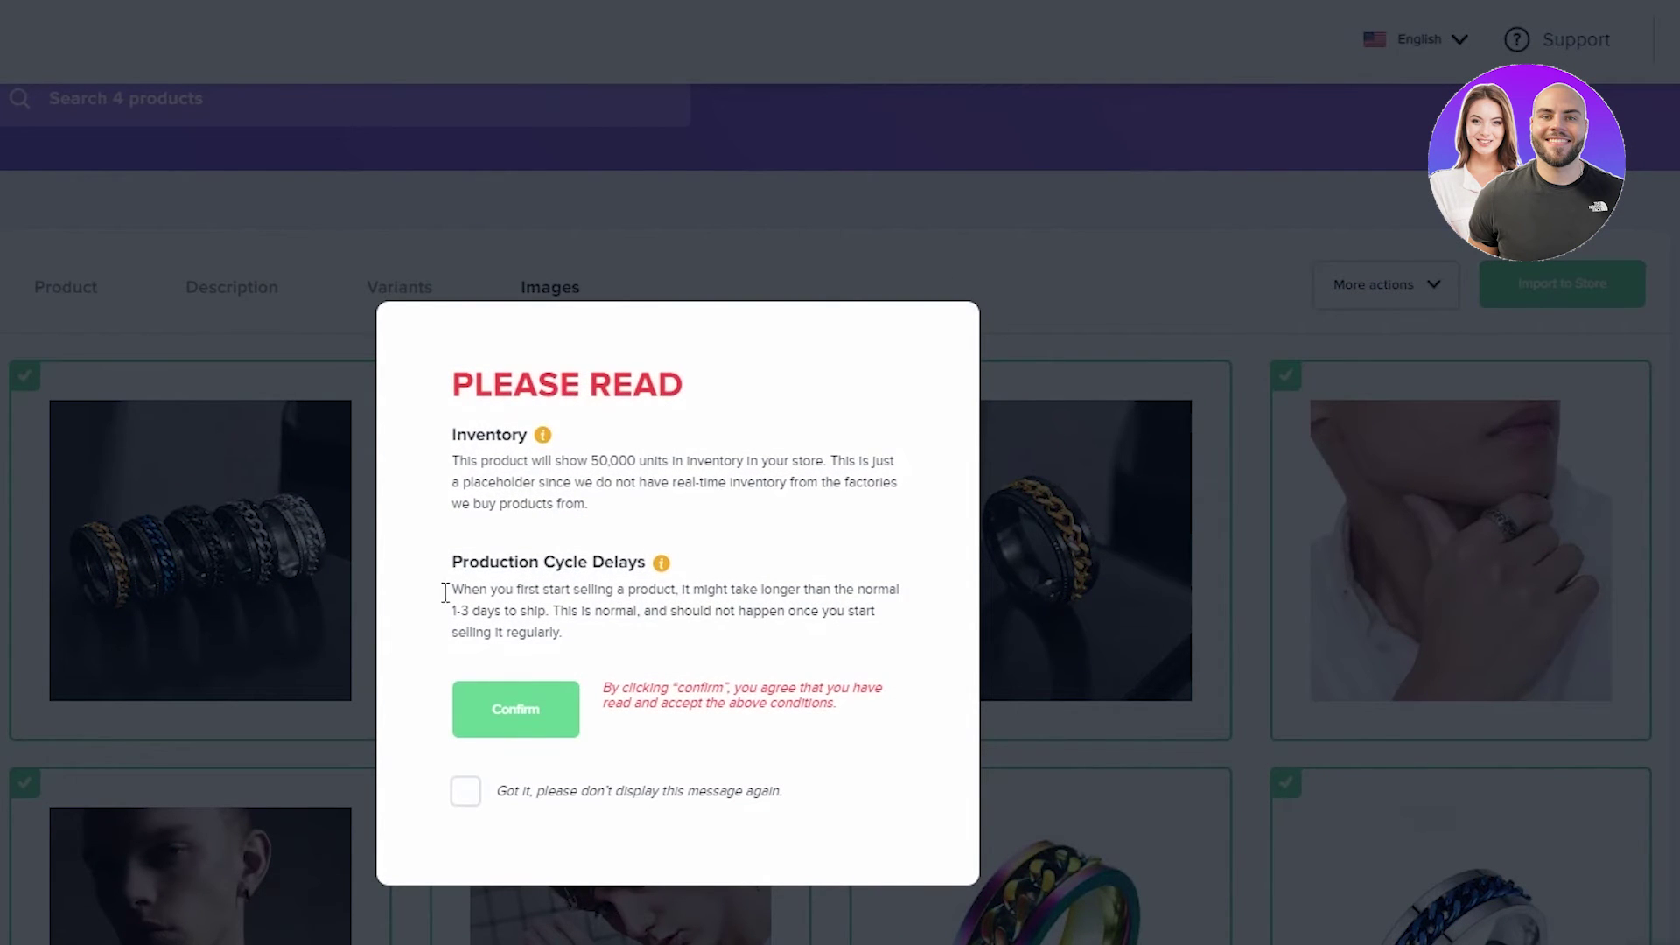
{"action": "left_click", "coordinate": [486, 803]}
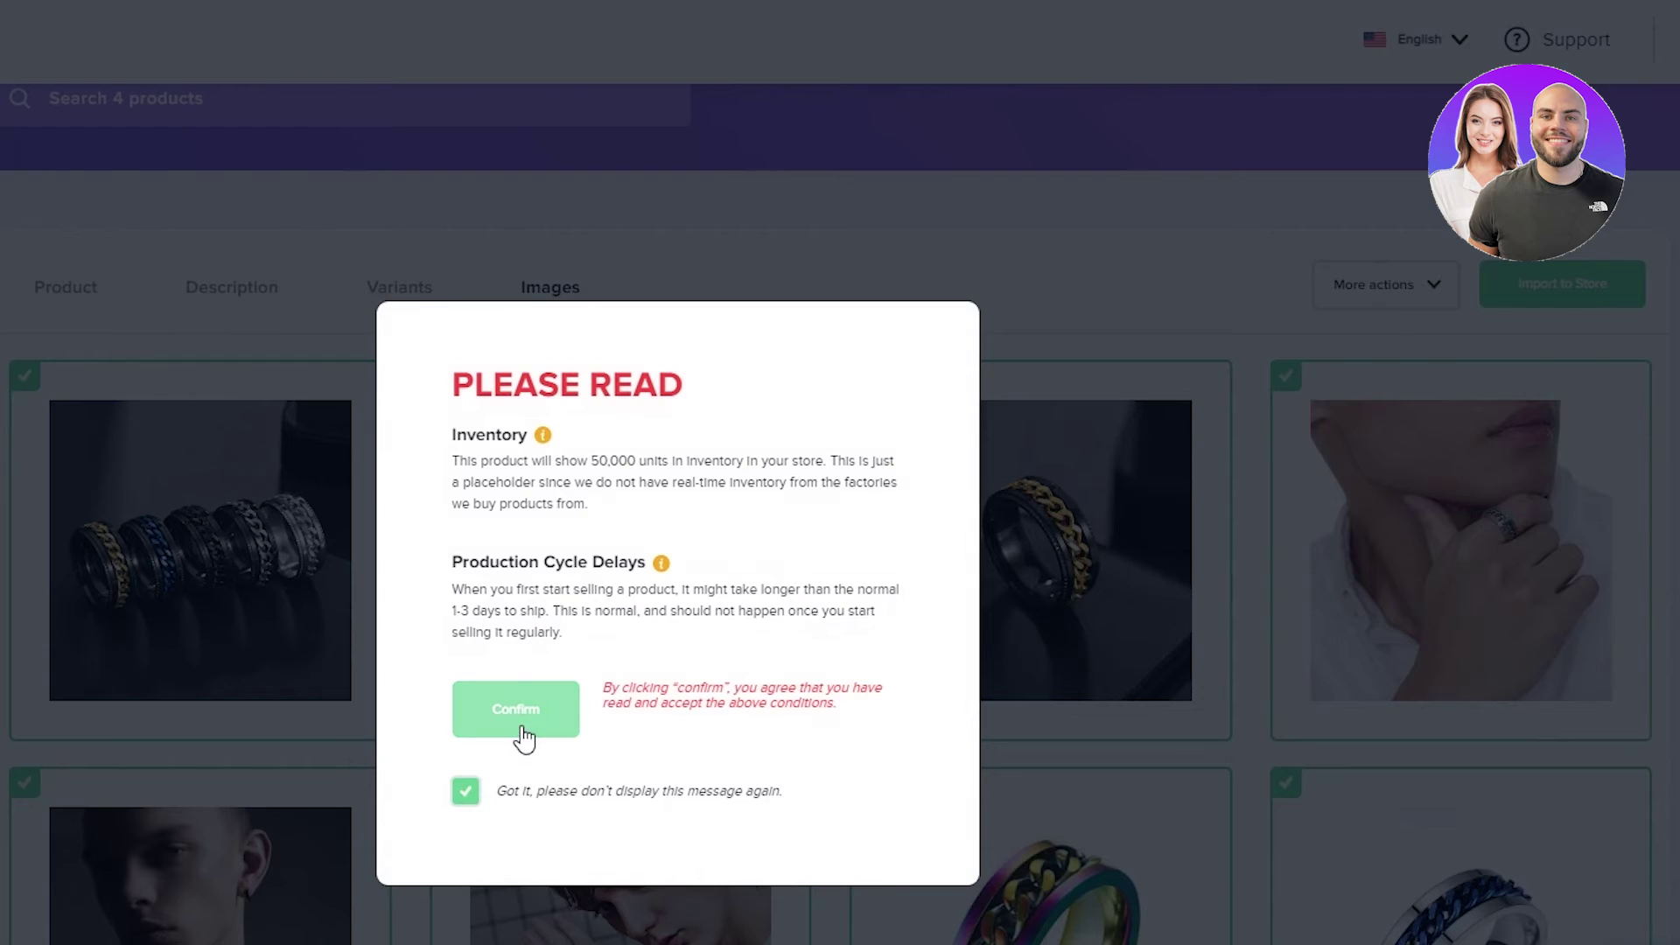
{"action": "left_click", "coordinate": [524, 727]}
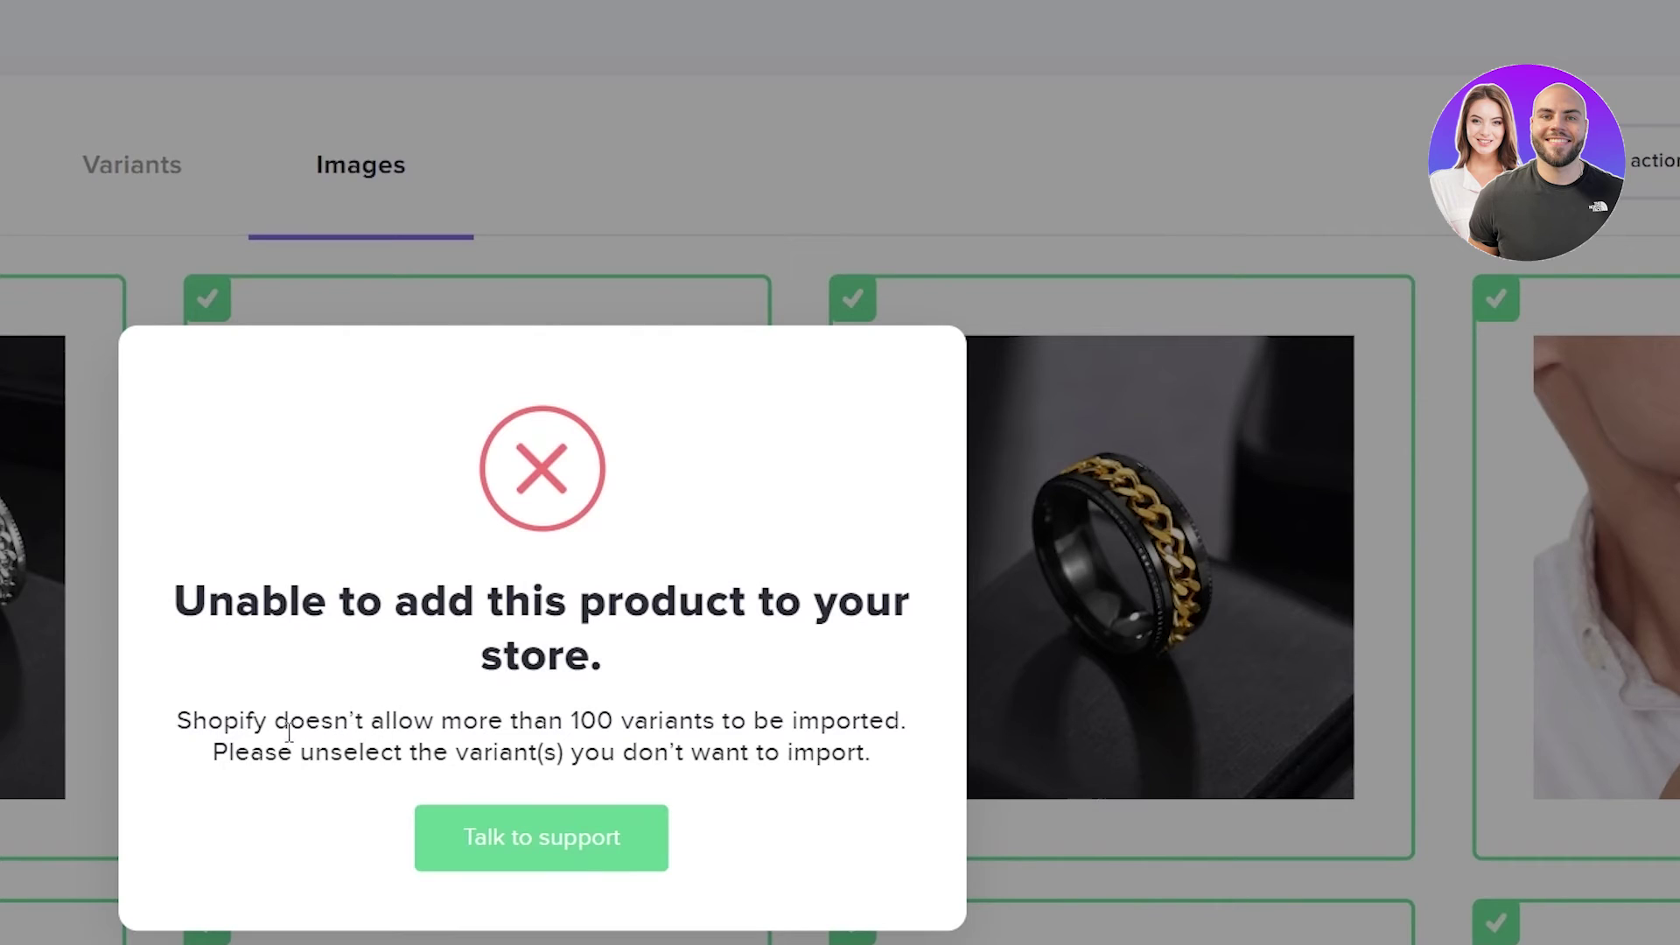
{"action": "left_click", "coordinate": [1238, 720]}
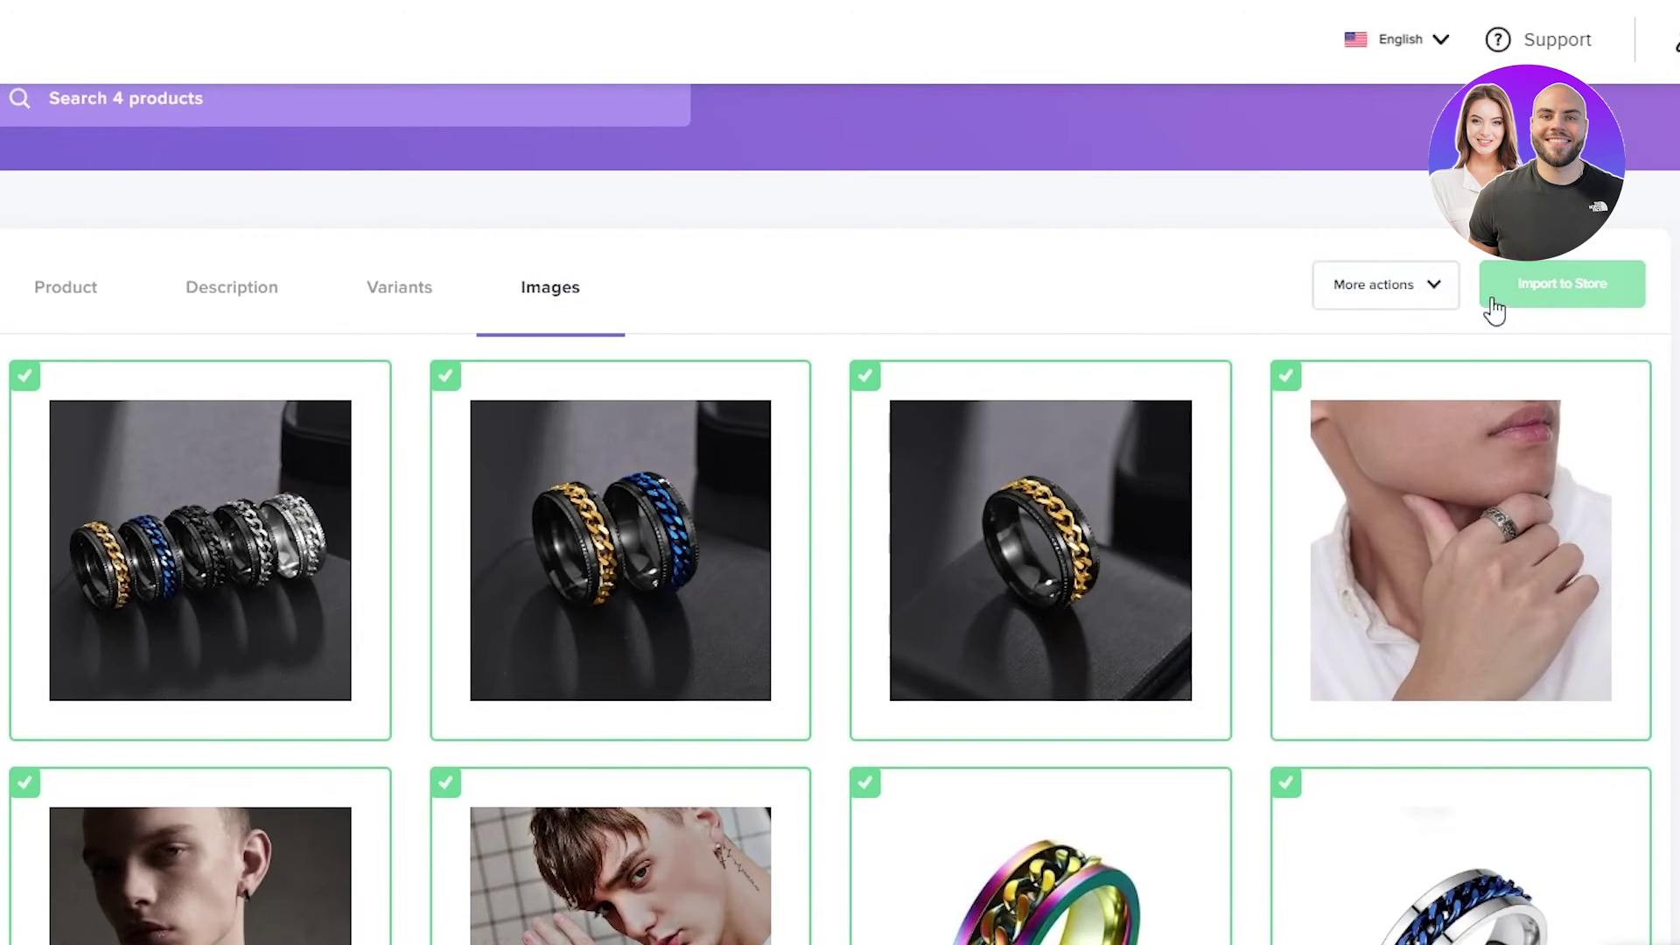
- Remove the fidget rings product from the Import List
{"action": "left_click", "coordinate": [1417, 289]}
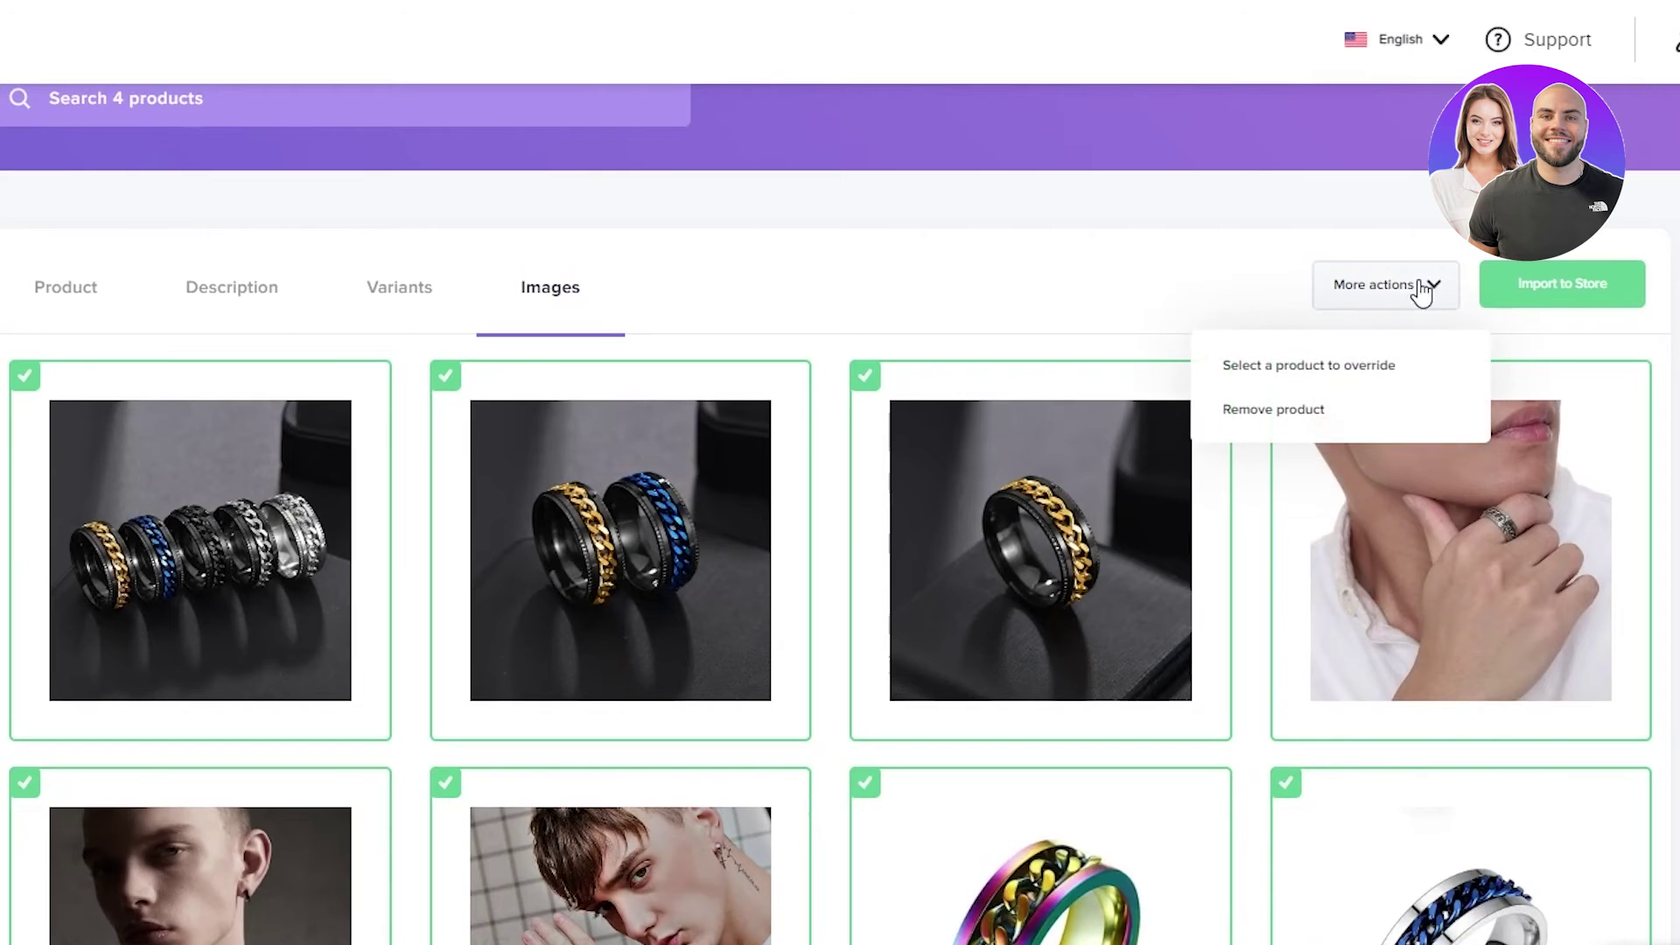
{"action": "left_click", "coordinate": [1319, 427]}
{"action": "scroll", "coordinate": [1547, 495], "scroll_direction": "down", "scroll_amount": 7}
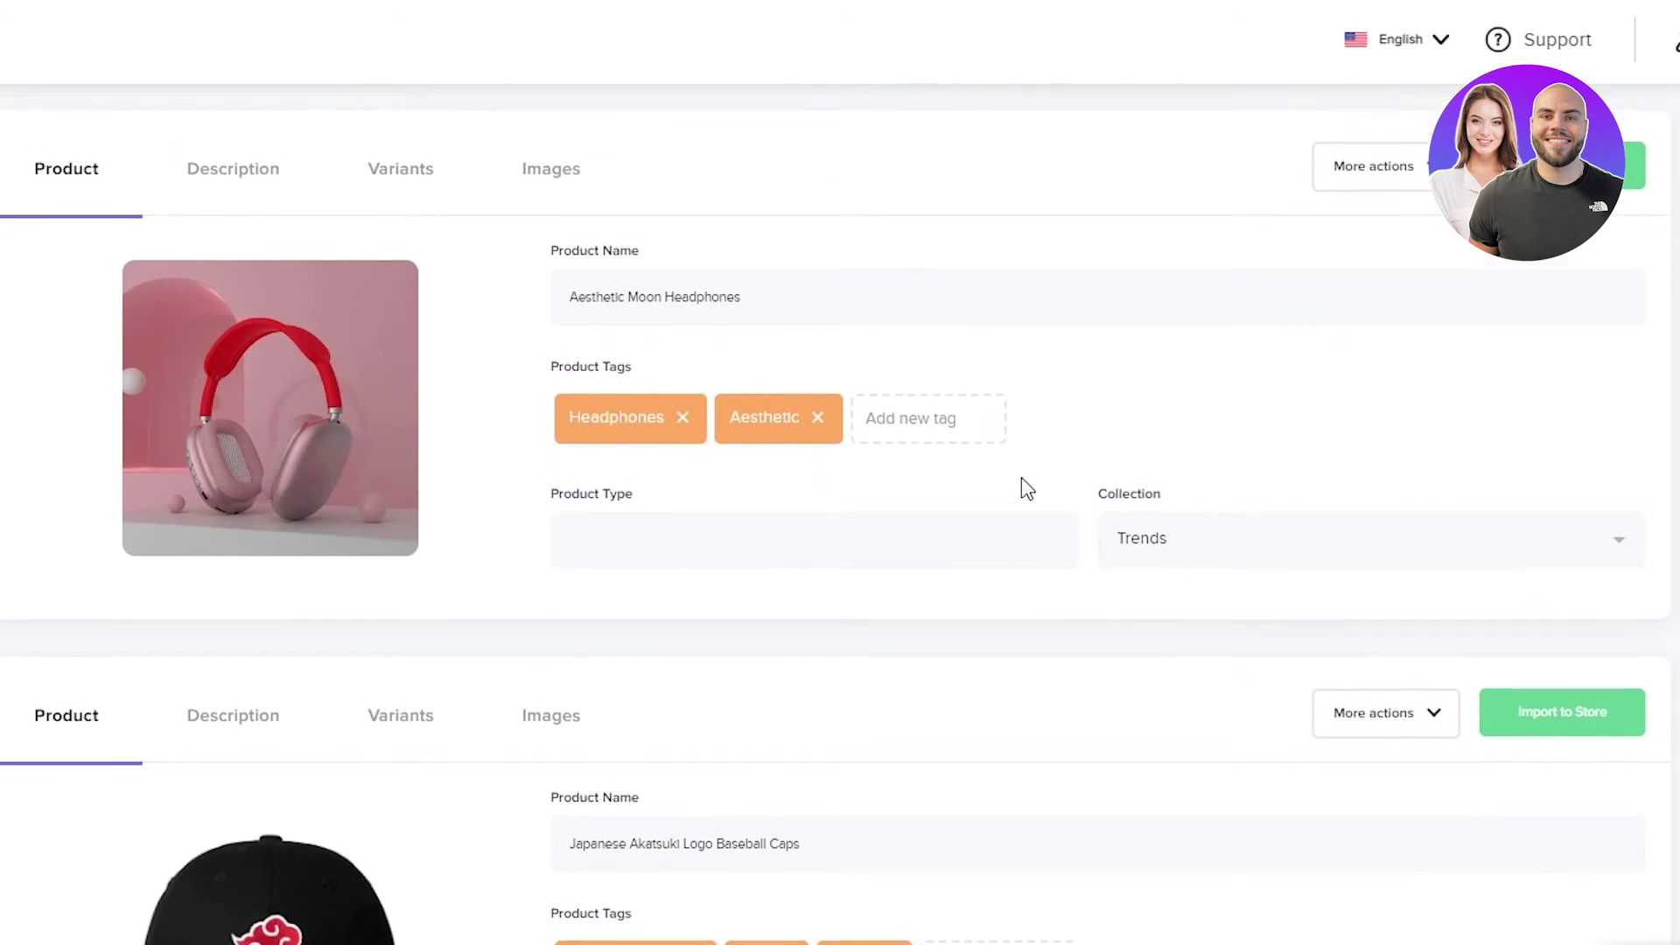
- Import the Harajuku hoodie, Aesthetic Moon Headphones and Akatsuki Logo Baseball Caps to the store
{"action": "scroll", "coordinate": [1013, 692], "scroll_direction": "up", "scroll_amount": 8}
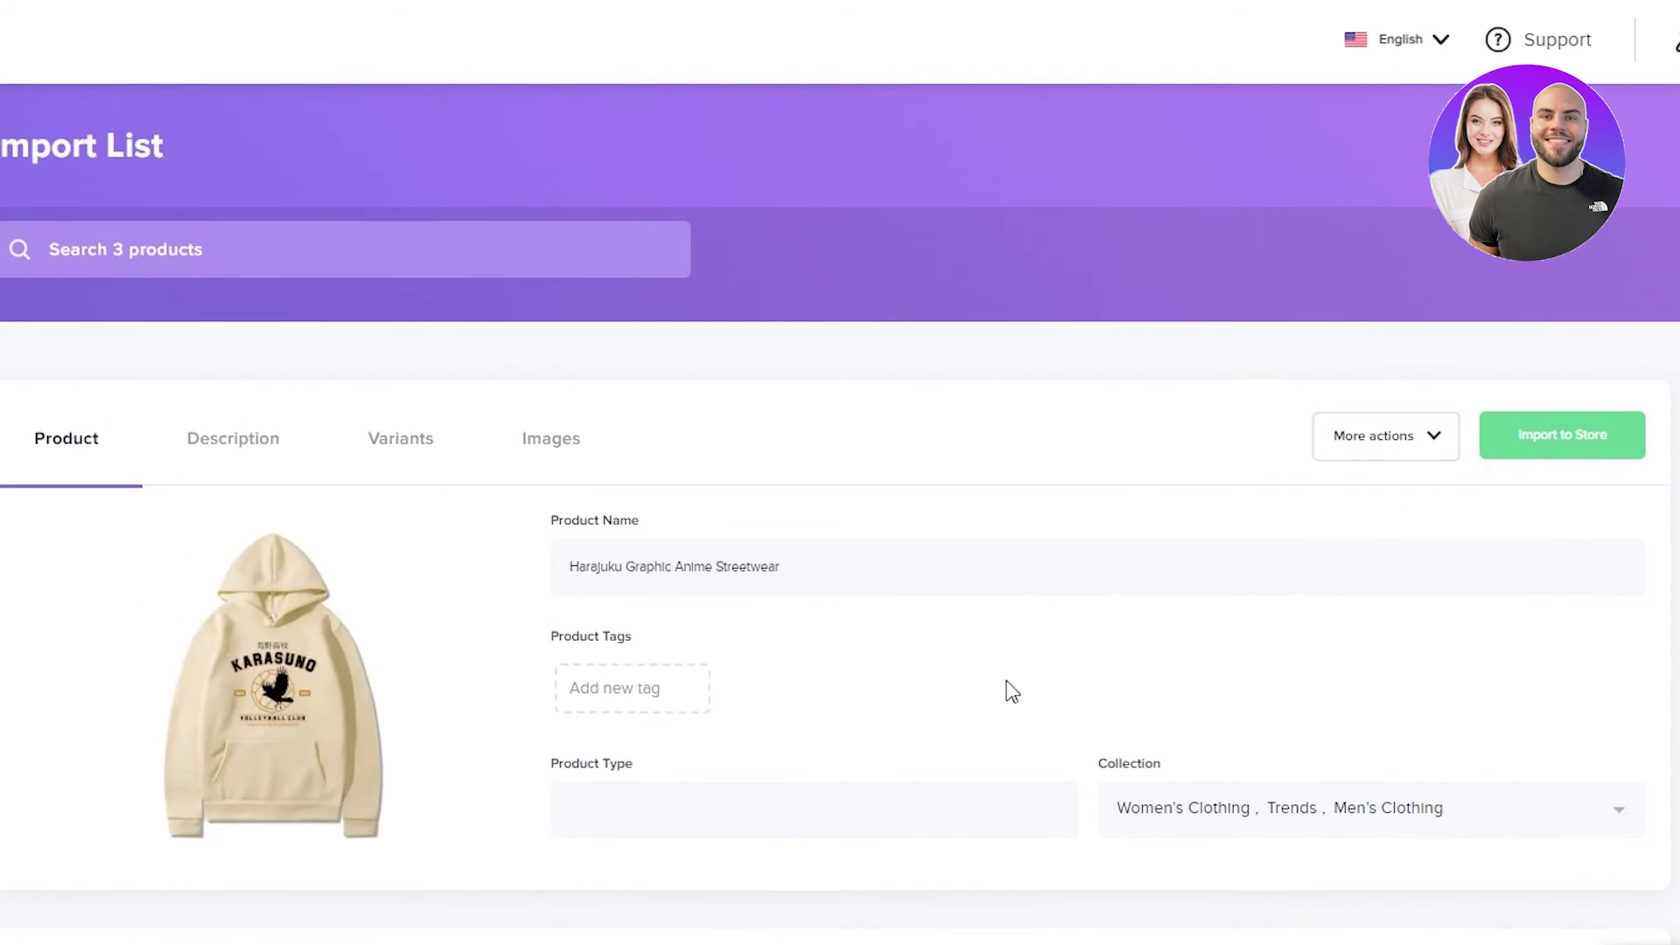
{"action": "left_click", "coordinate": [1566, 453]}
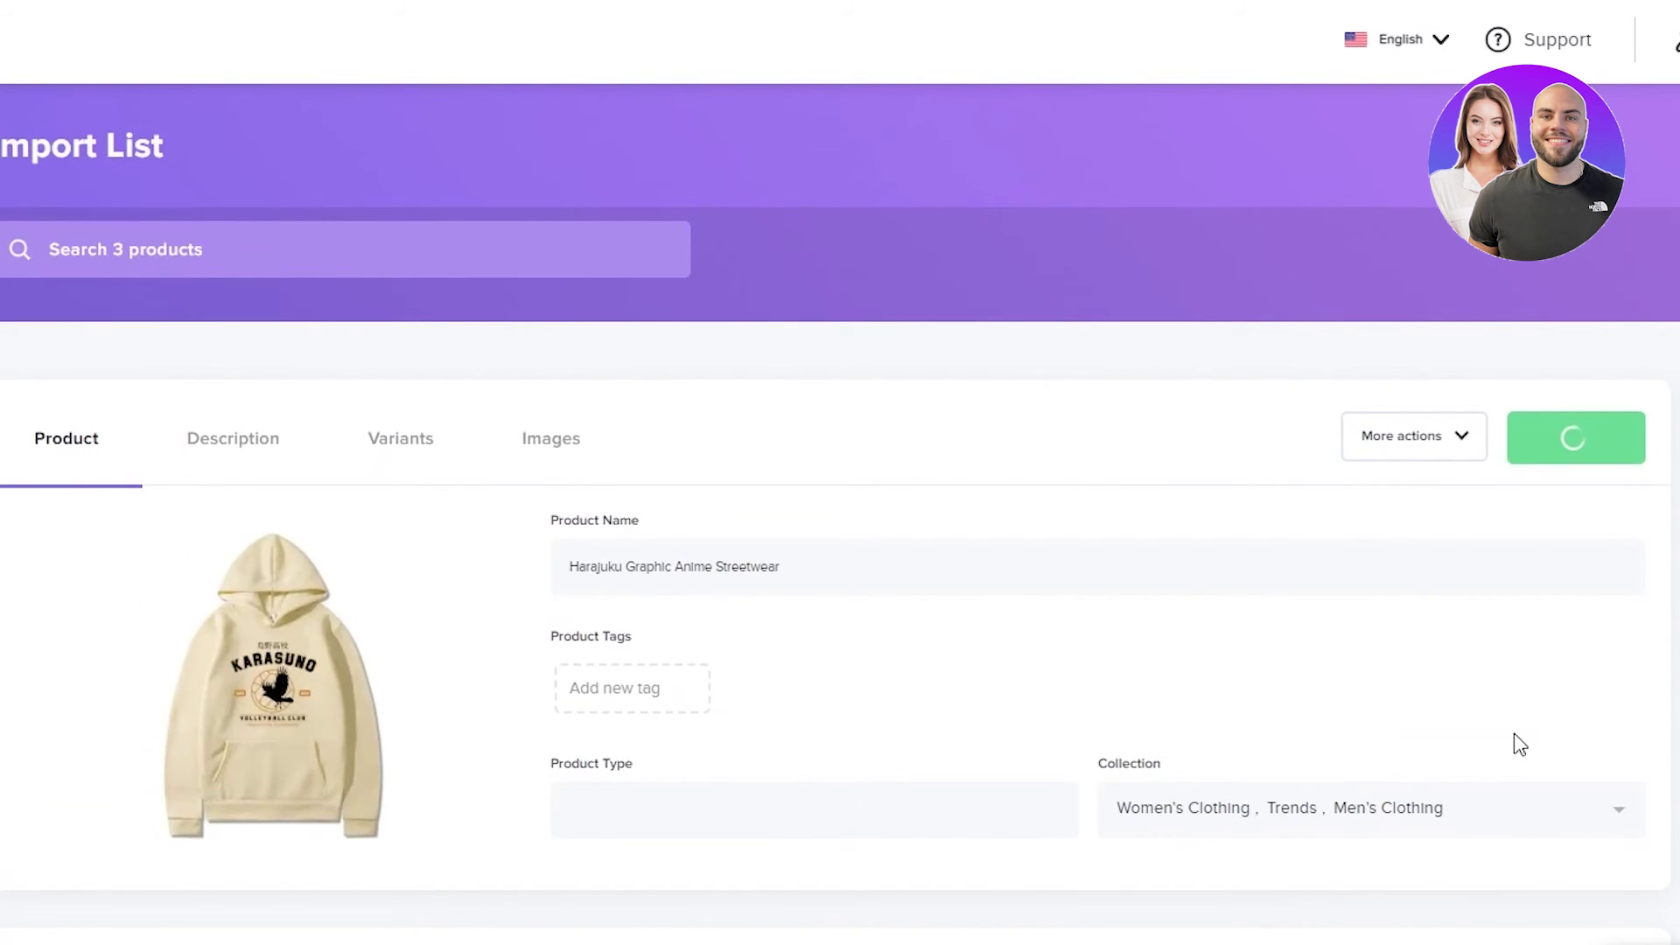
{"action": "scroll", "coordinate": [1514, 733], "scroll_direction": "down", "scroll_amount": 5}
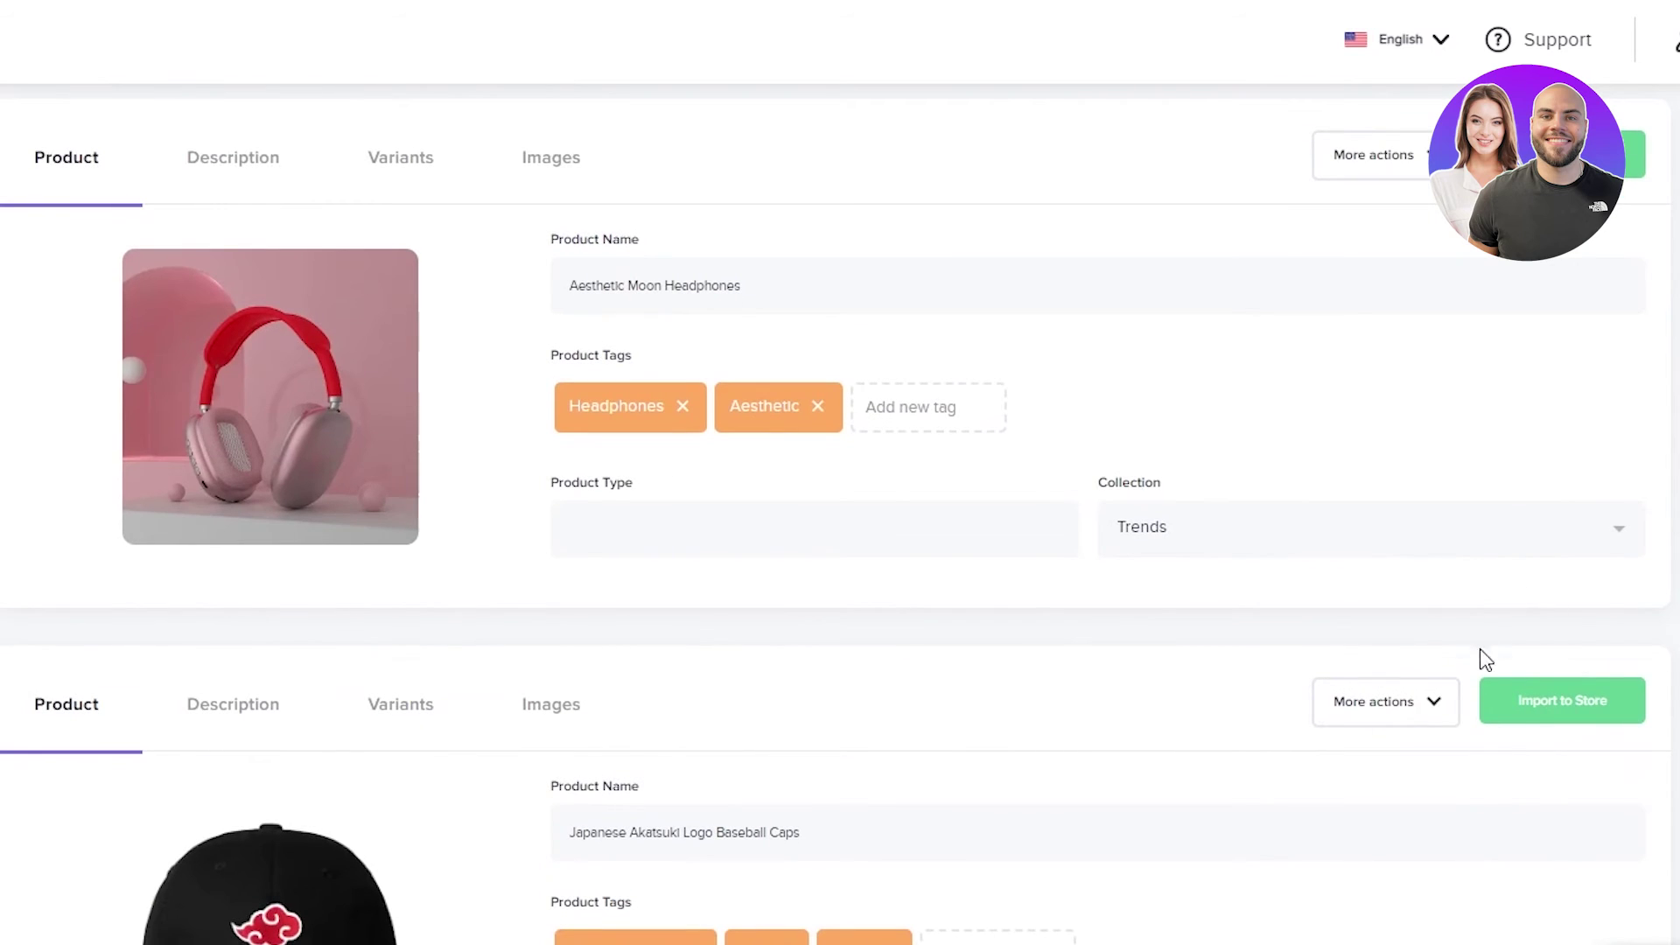
{"action": "left_click", "coordinate": [1635, 154]}
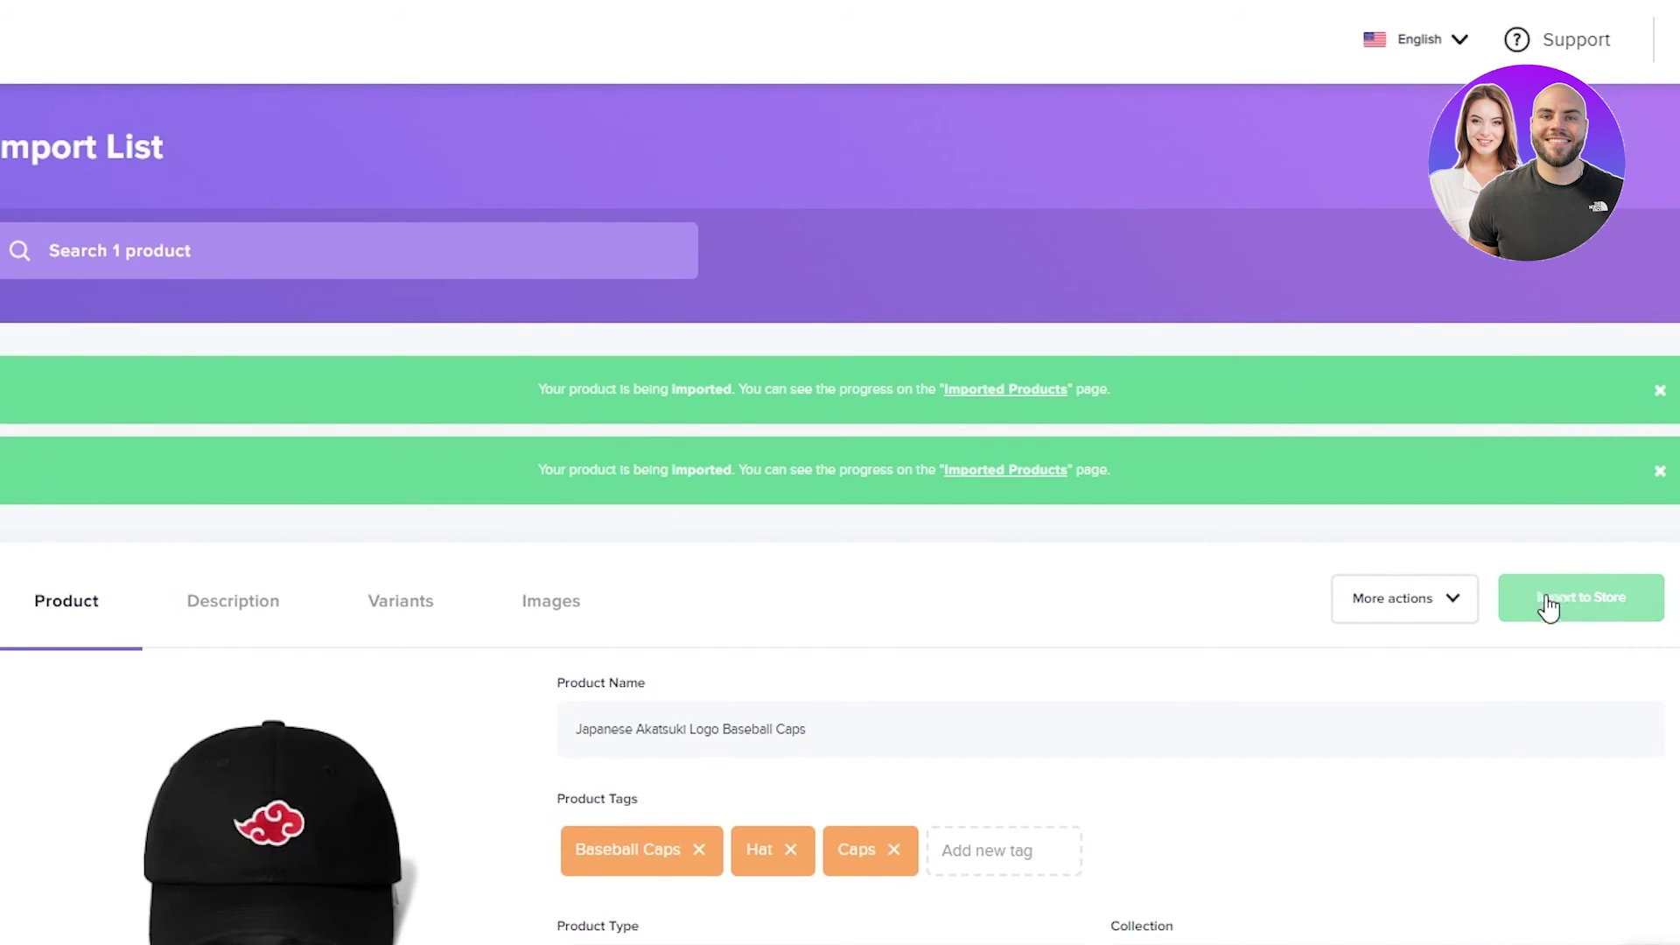
{"action": "left_click", "coordinate": [1549, 604]}
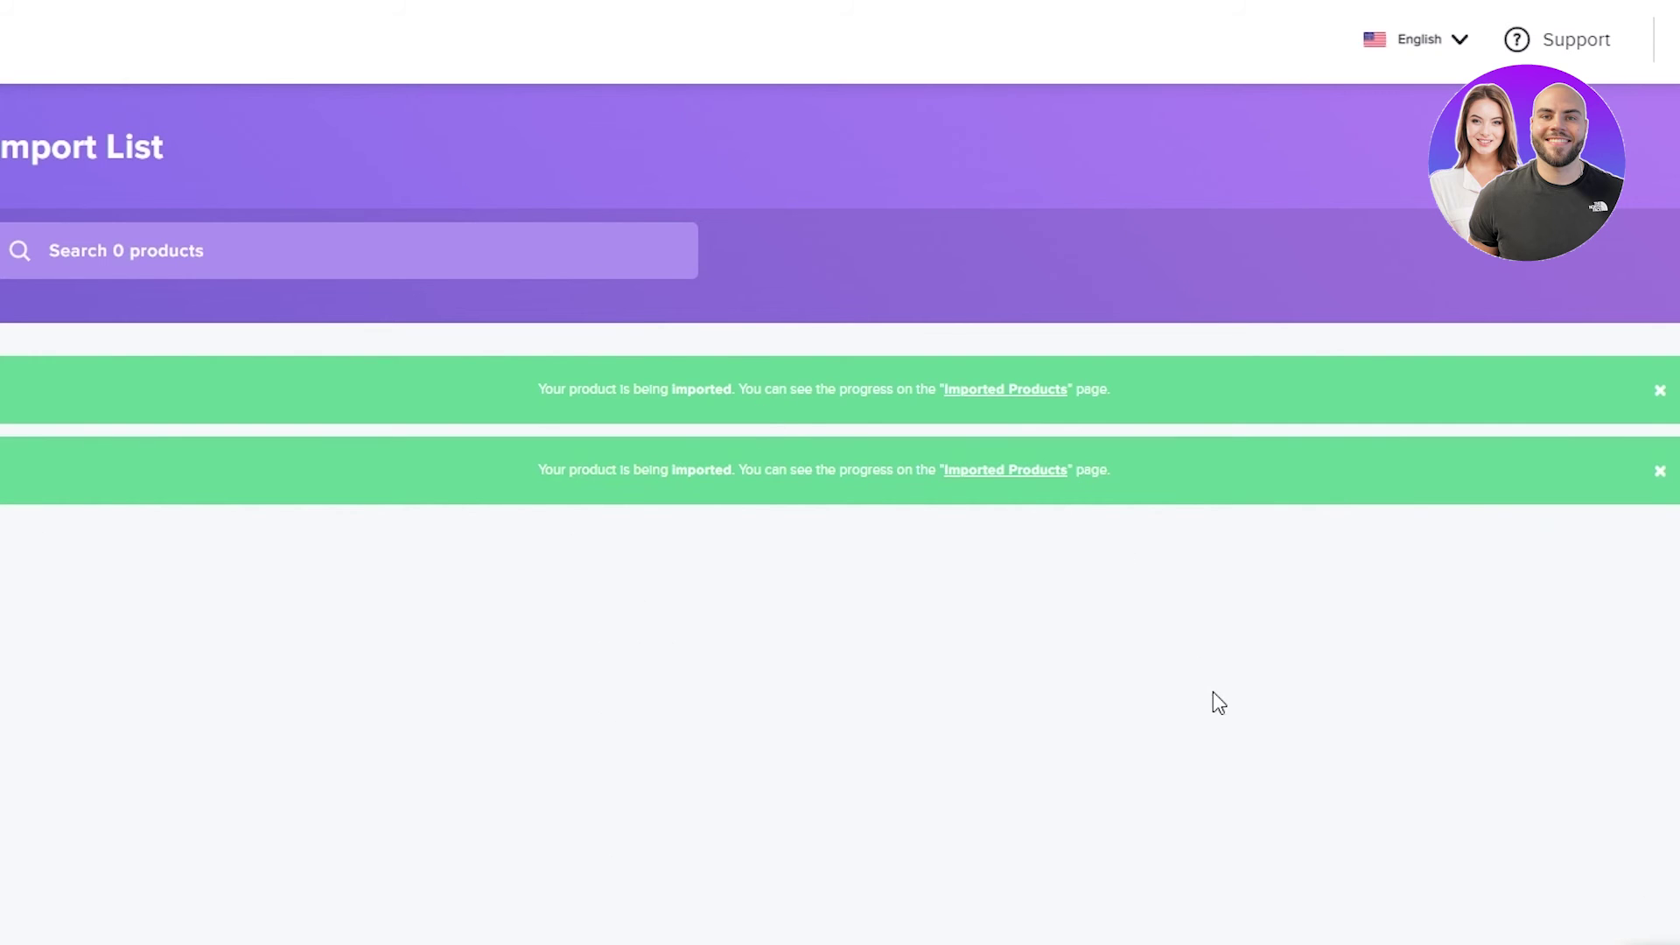
{"action": "left_click", "coordinate": [1037, 486]}
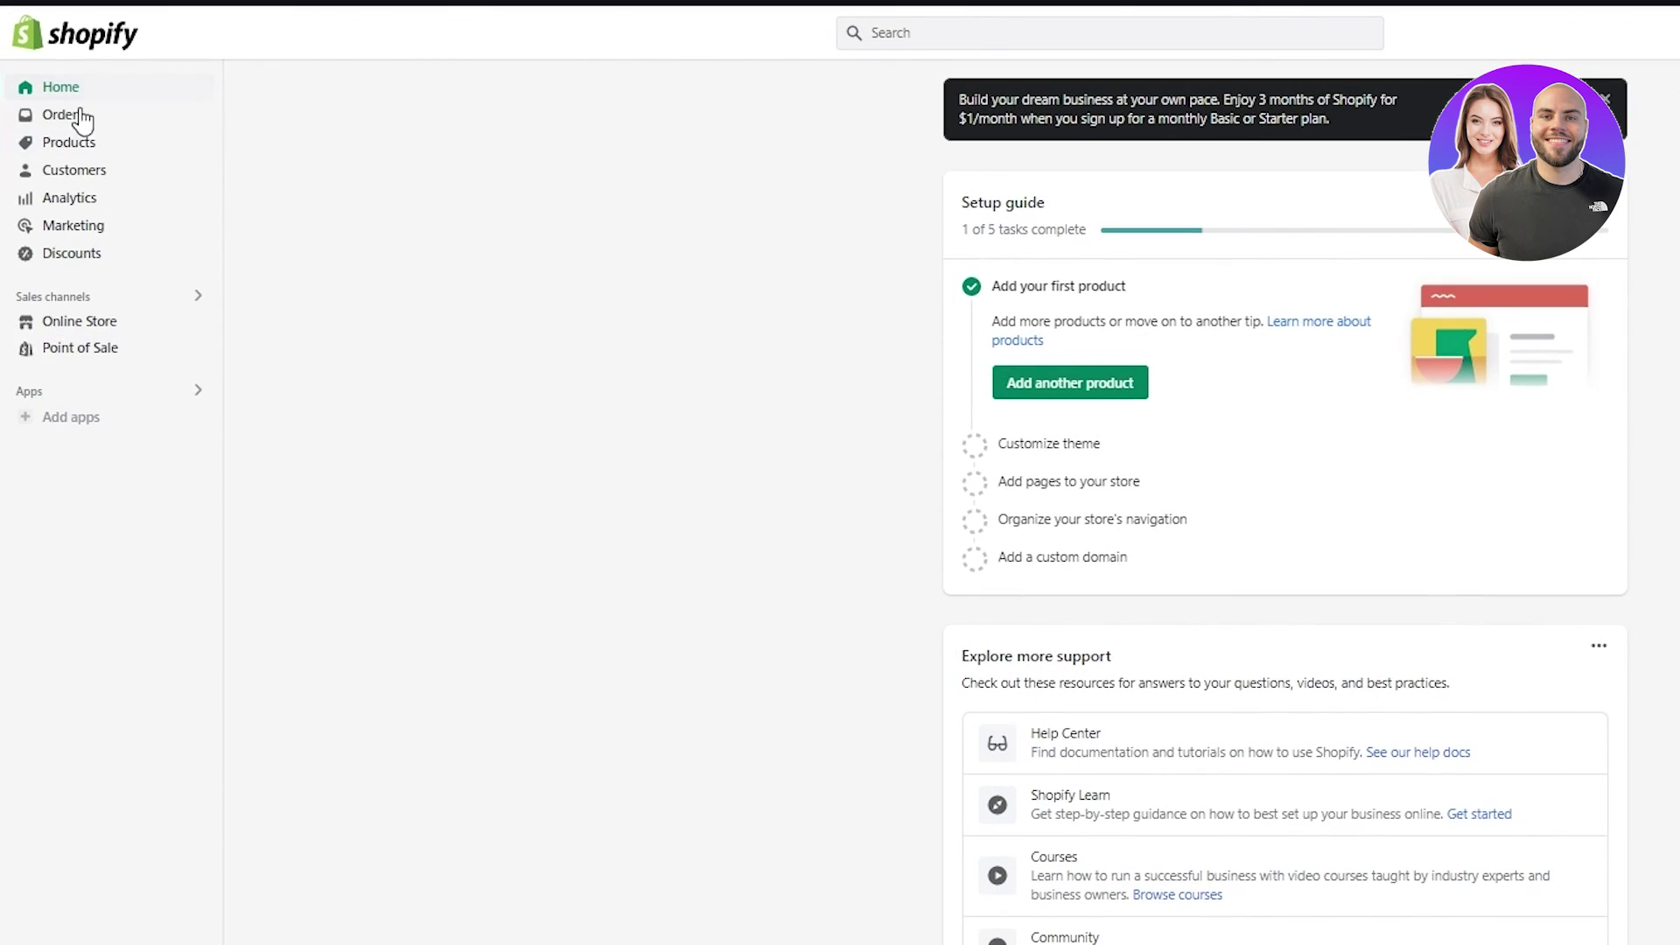
- Go to the Products page in the Shopify admin
{"action": "left_click", "coordinate": [70, 146]}
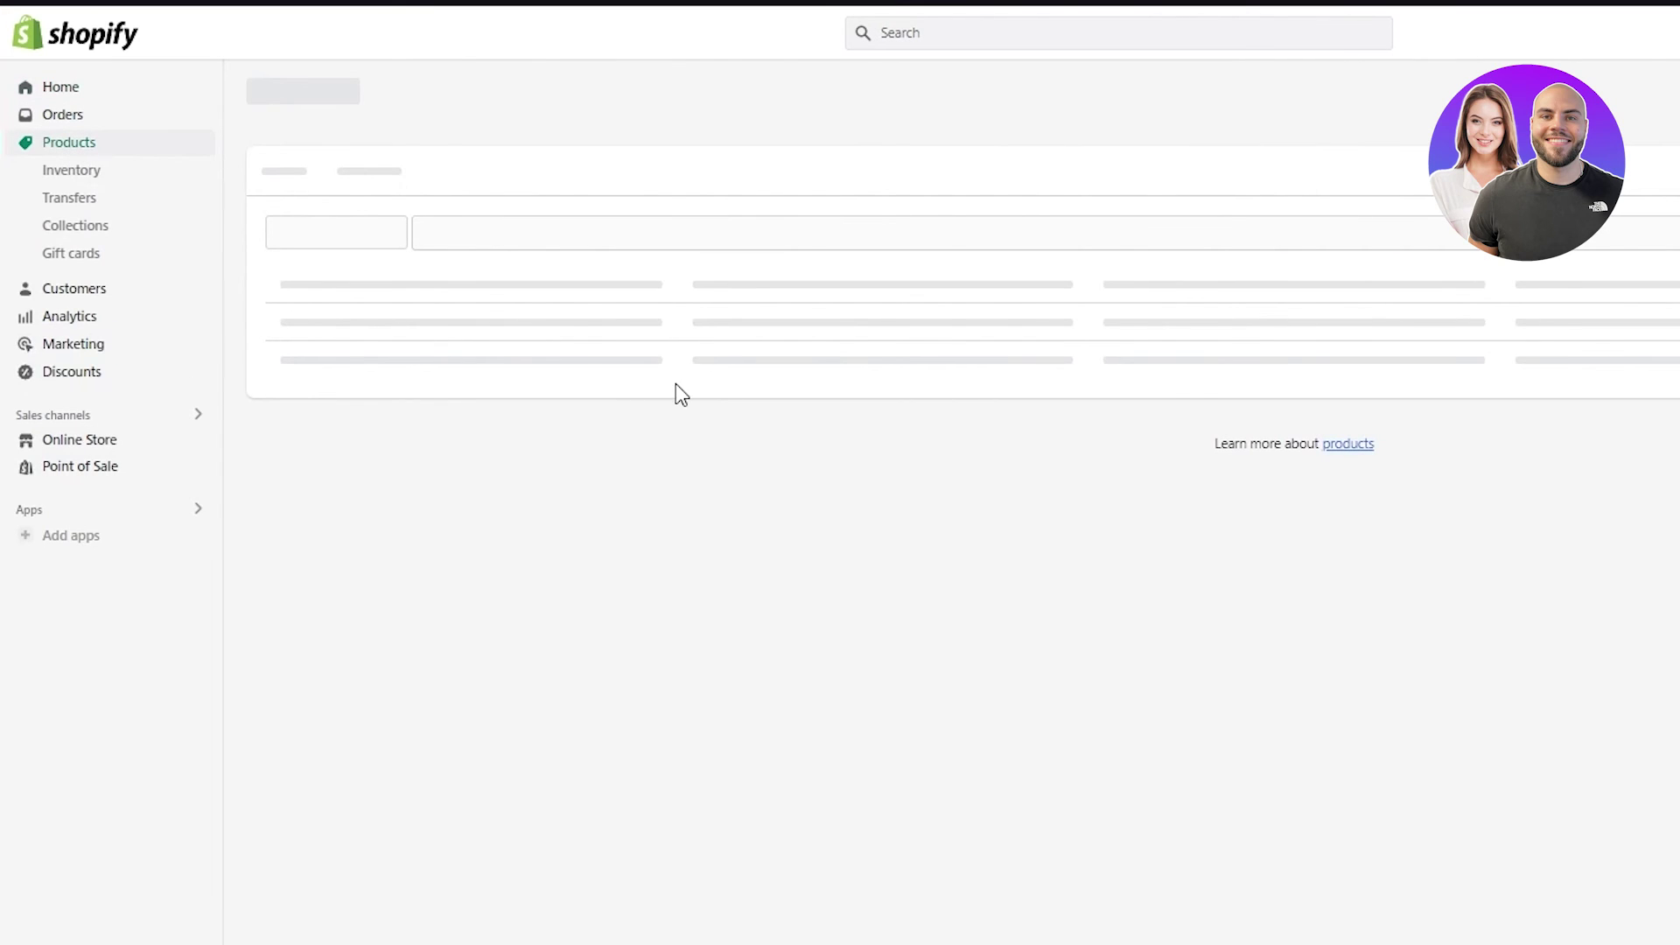